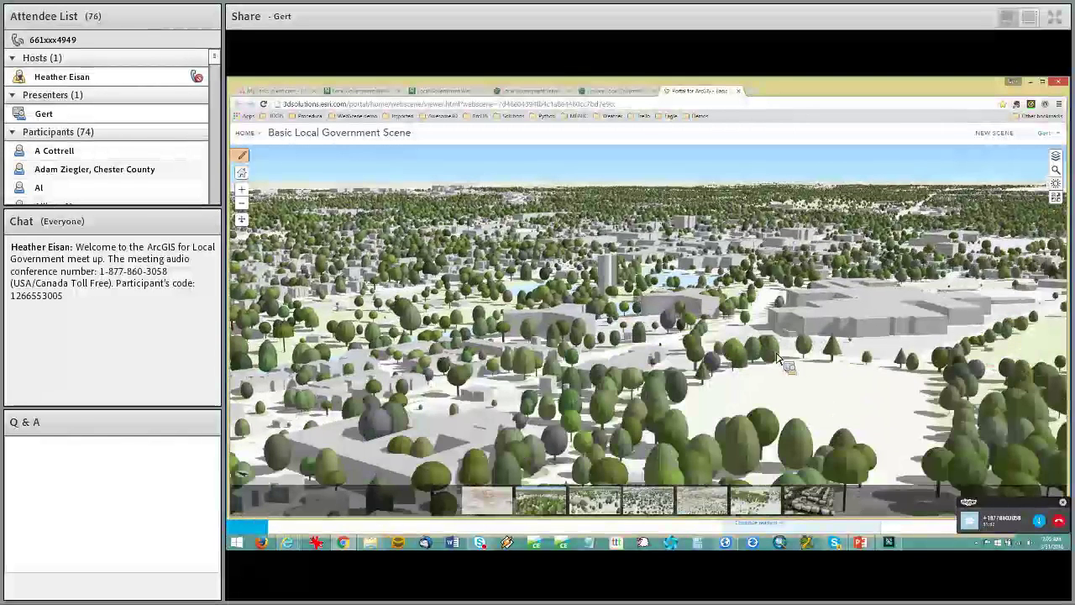
Open the Schematic Local Government Scene from the Local Government Scenes page and close the Basic Local Government Scene.
drag(884, 358, 786, 353)
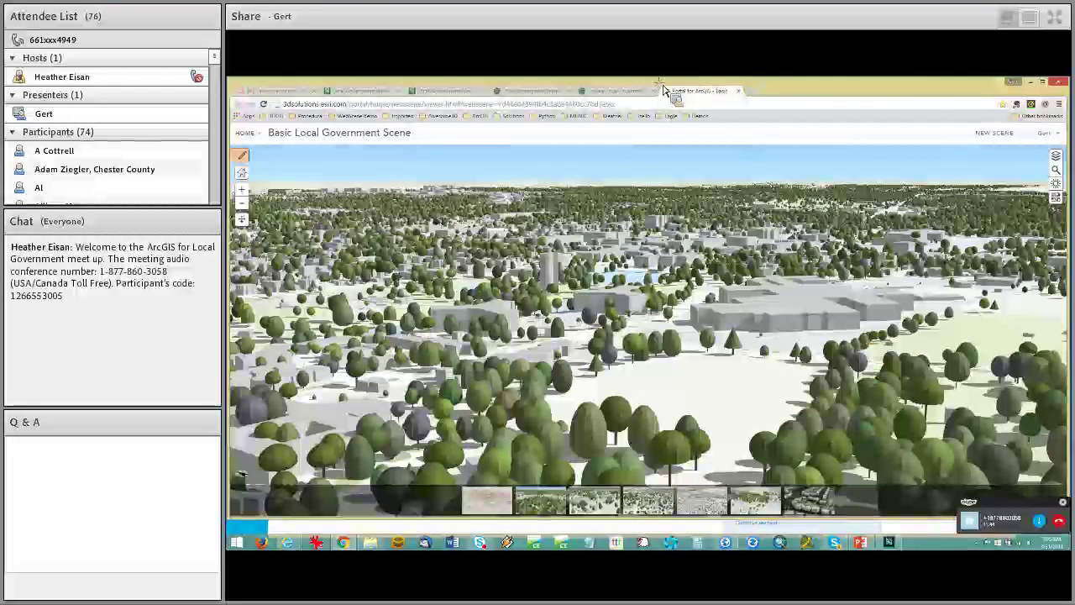
click(624, 91)
scroll(708, 439, down, 2)
click(616, 404)
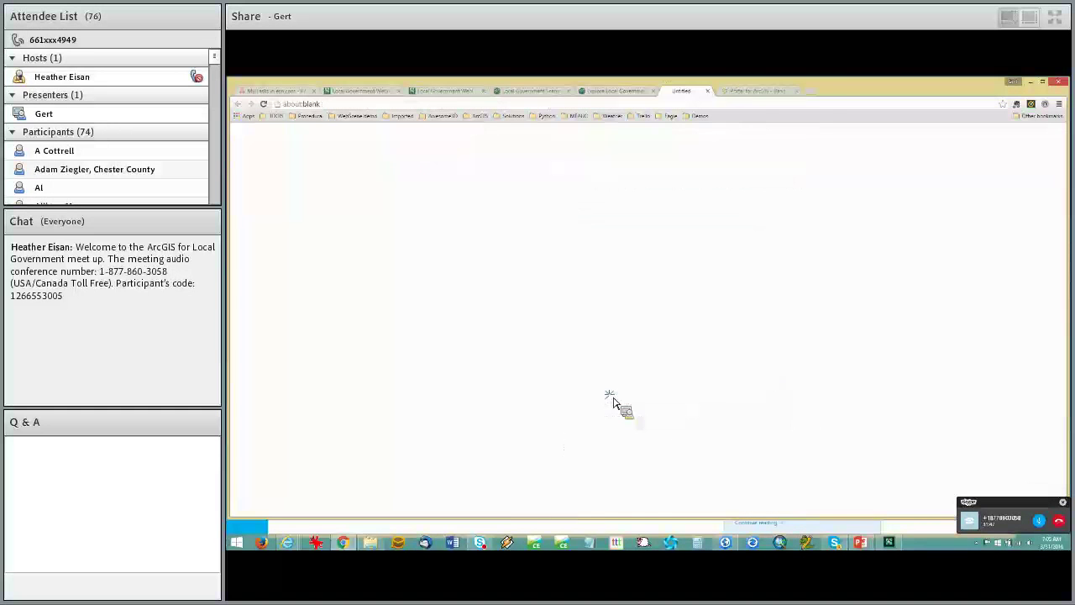
click(640, 90)
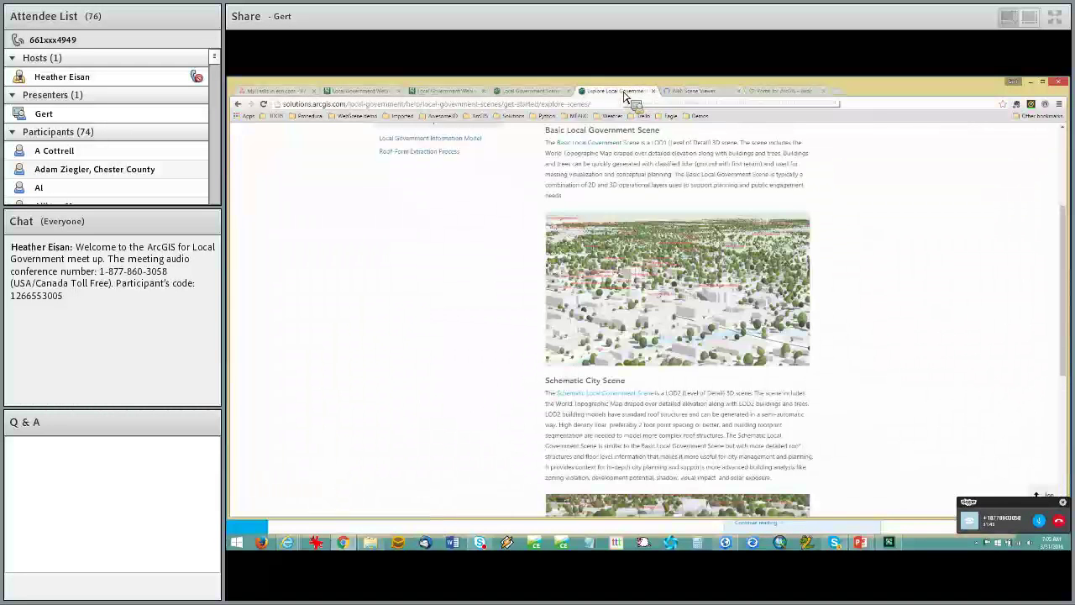
click(825, 94)
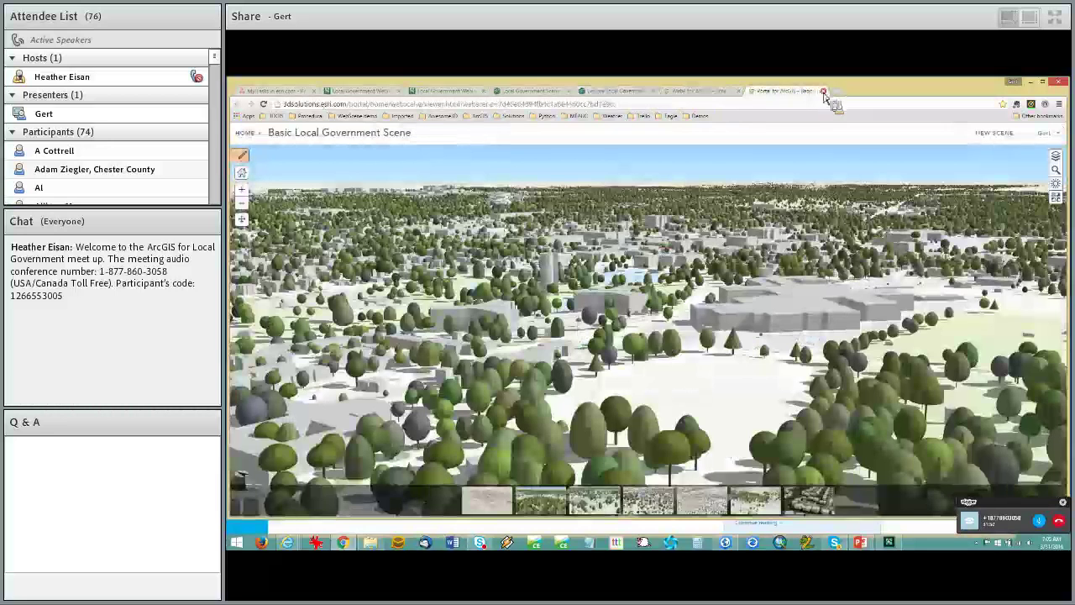
click(825, 91)
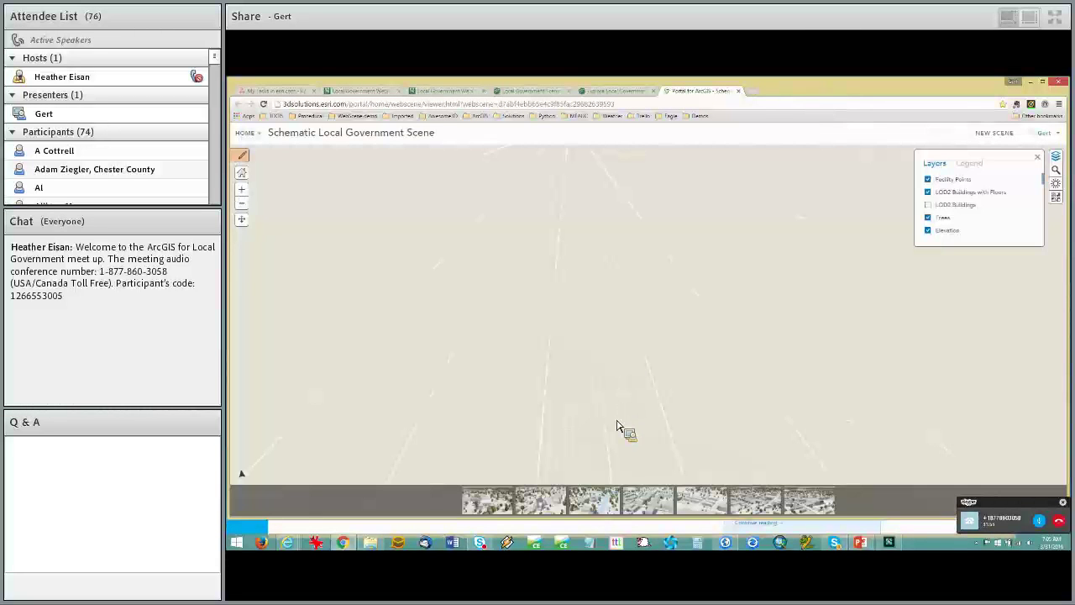
Go to a saved slide of the schematic scene and examine its LOD2 buildings, trees and facility points from a wider, rotated view.
click(610, 502)
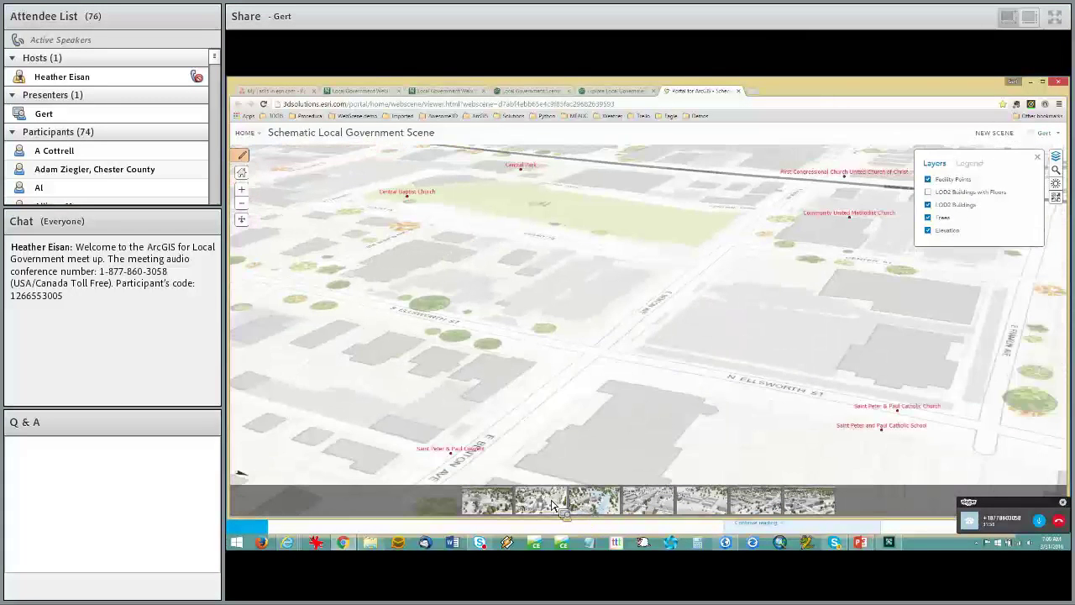
scroll(643, 376, down, 5)
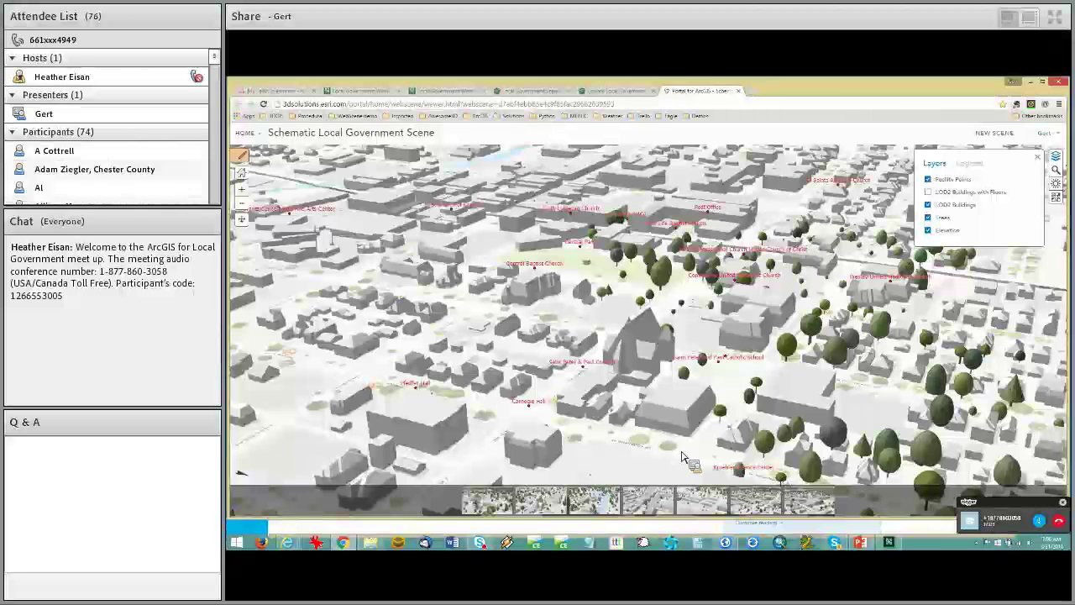
scroll(687, 454, down, 5)
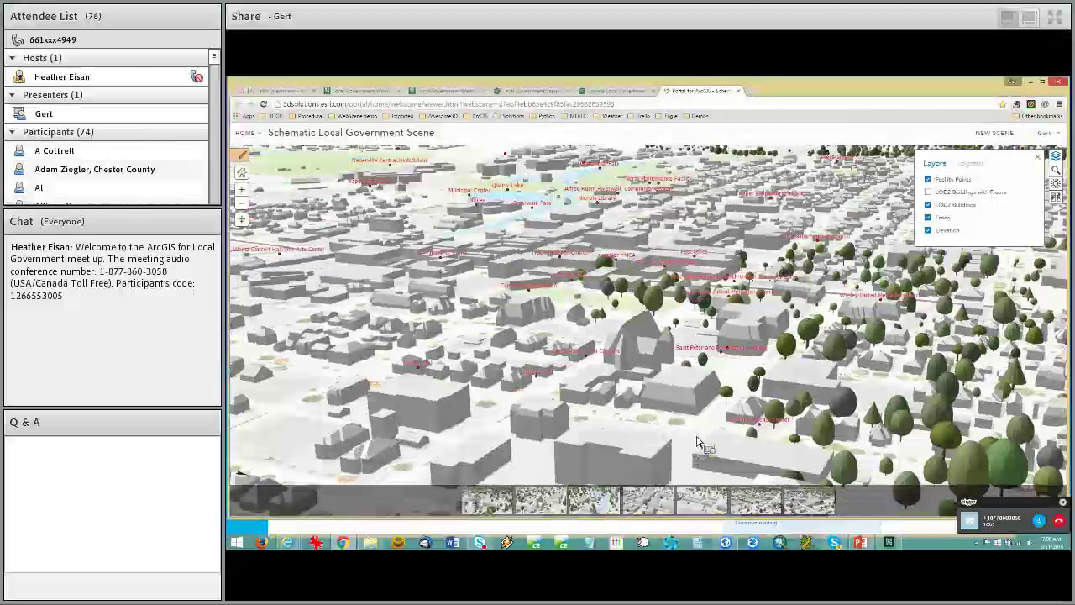
scroll(699, 437, down, 2)
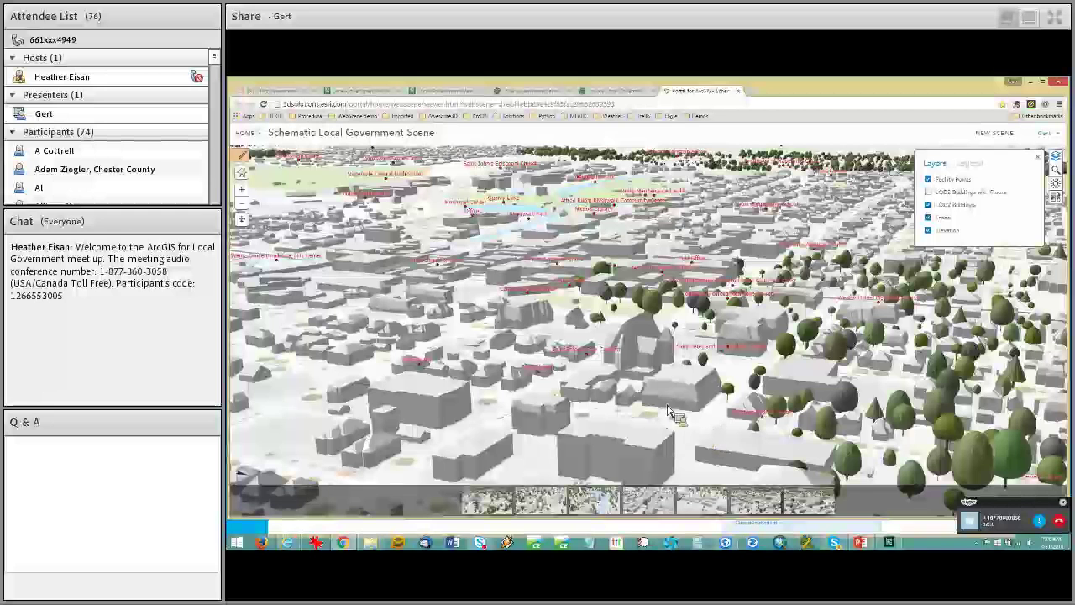
drag(840, 336, 800, 338)
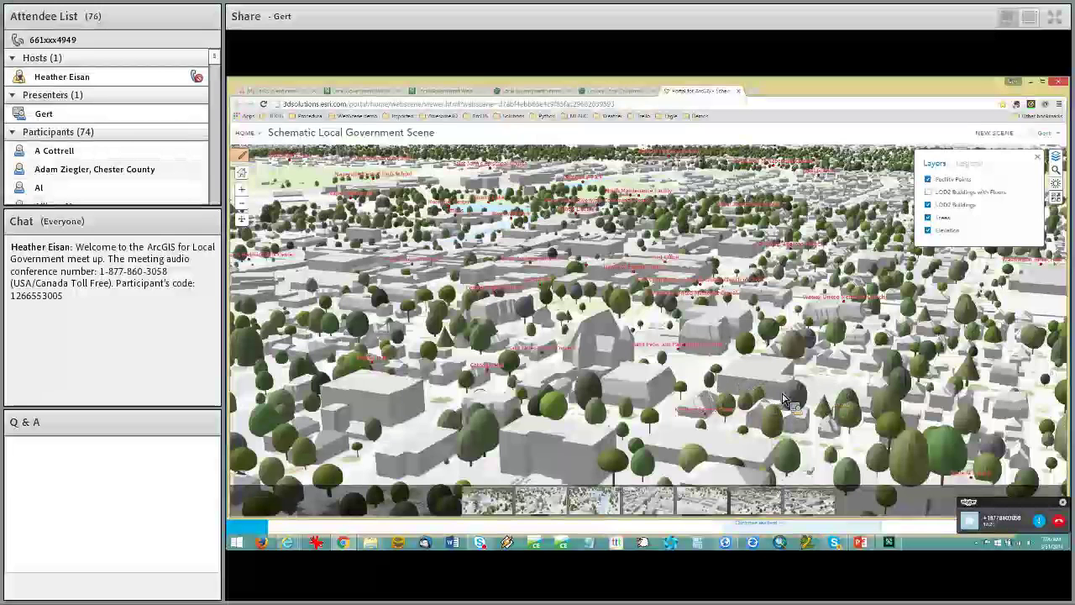
right_drag(818, 392, 764, 394)
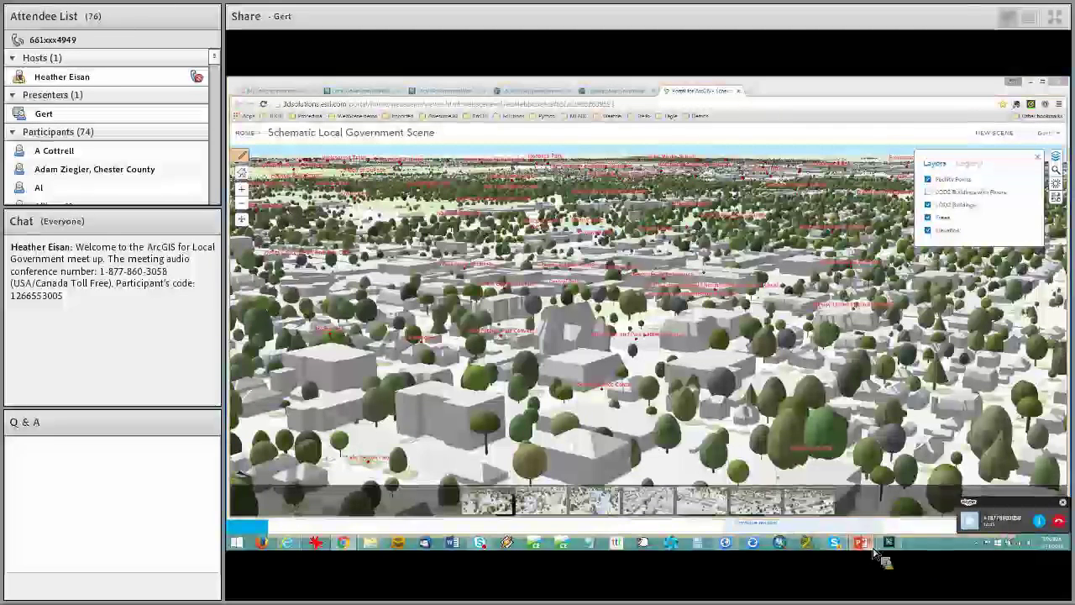
Switch to the PowerPoint slide show and advance past the Esri's Offering slide.
mouse_move(880, 554)
click(906, 522)
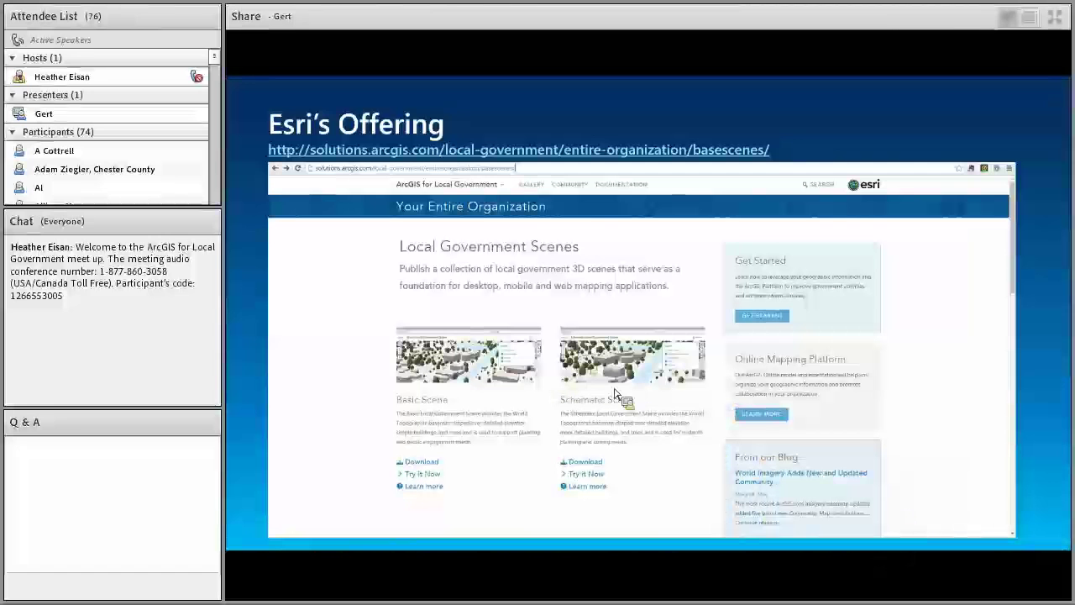
key(Right)
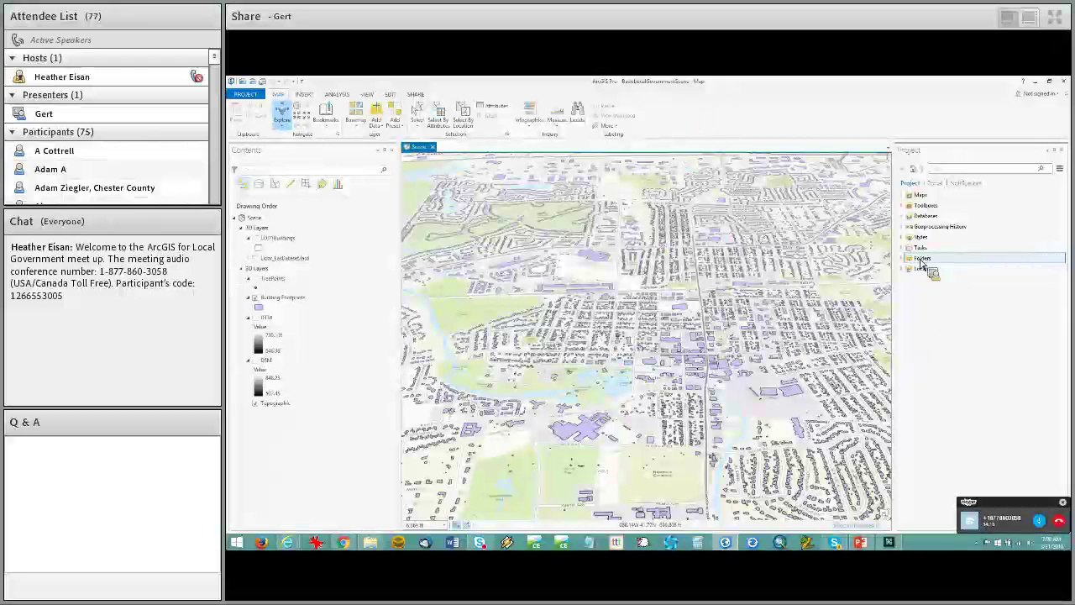
Open the project task item 1. Publish Elevation Layers in ArcGIS Pro and expand its Create Elevation Layers from Lidar group.
click(904, 249)
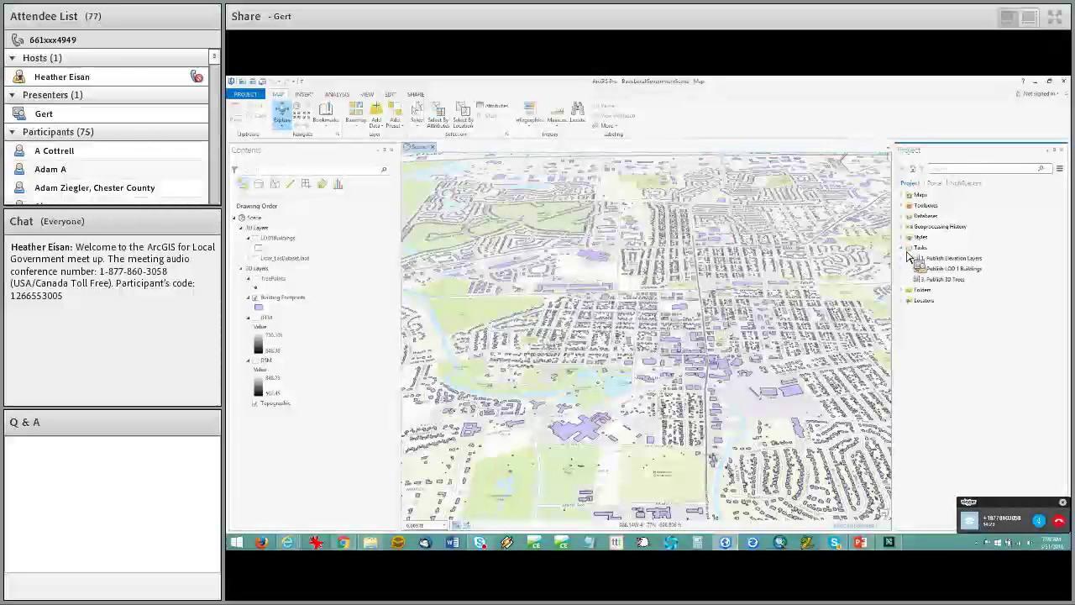
double_click(958, 267)
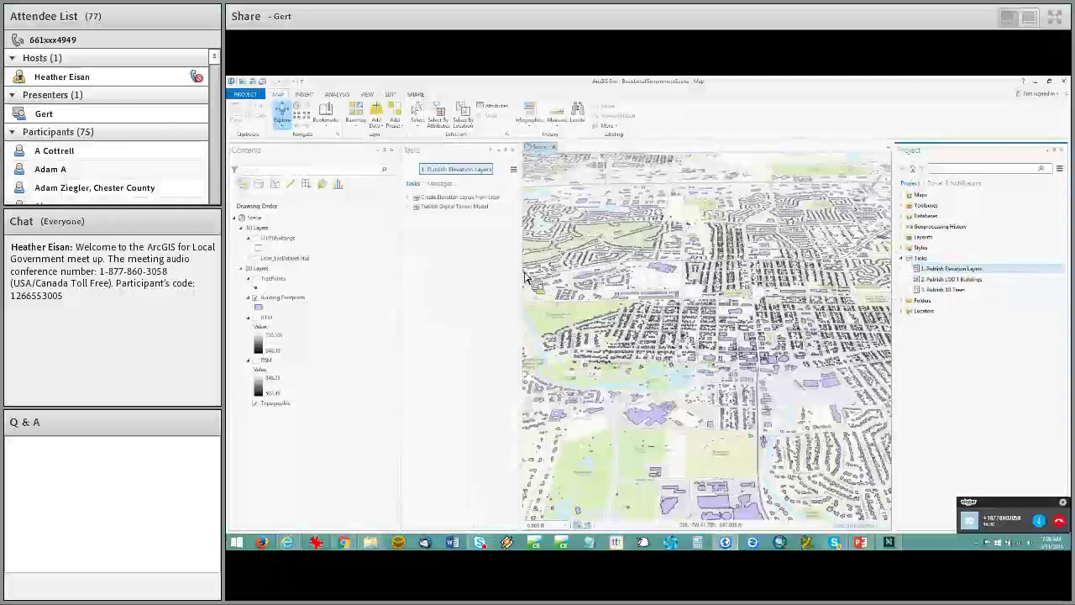
drag(523, 273, 530, 274)
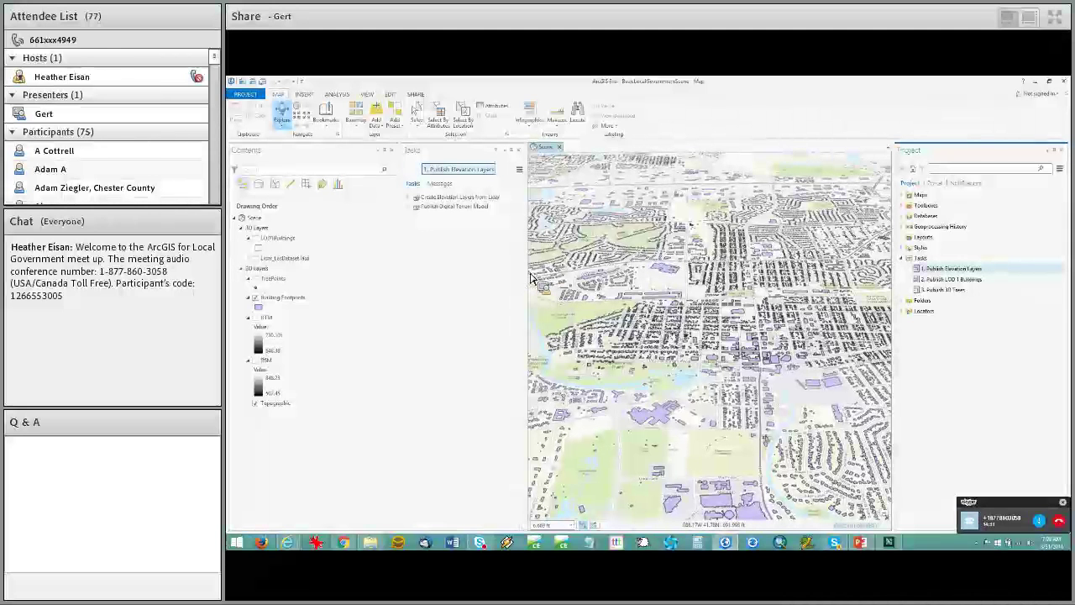
drag(401, 292, 383, 277)
click(396, 197)
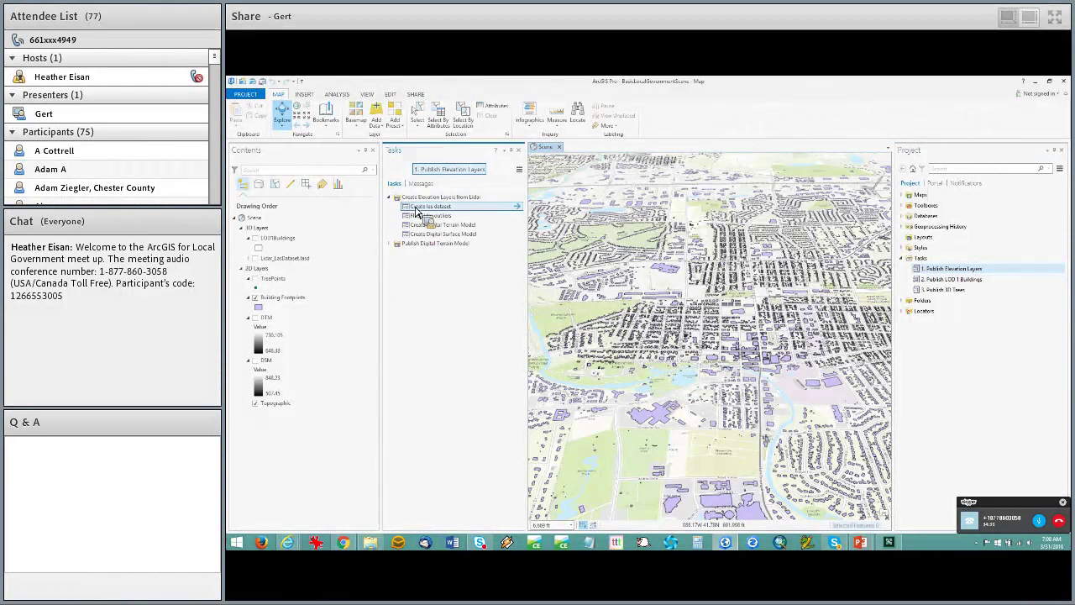
Open the Publish Elevation Layers task item for editing in Task Designer and turn on the Lidar_LasDataset.lasd layer, enlarging the scene view.
click(521, 174)
click(533, 210)
drag(528, 208, 313, 277)
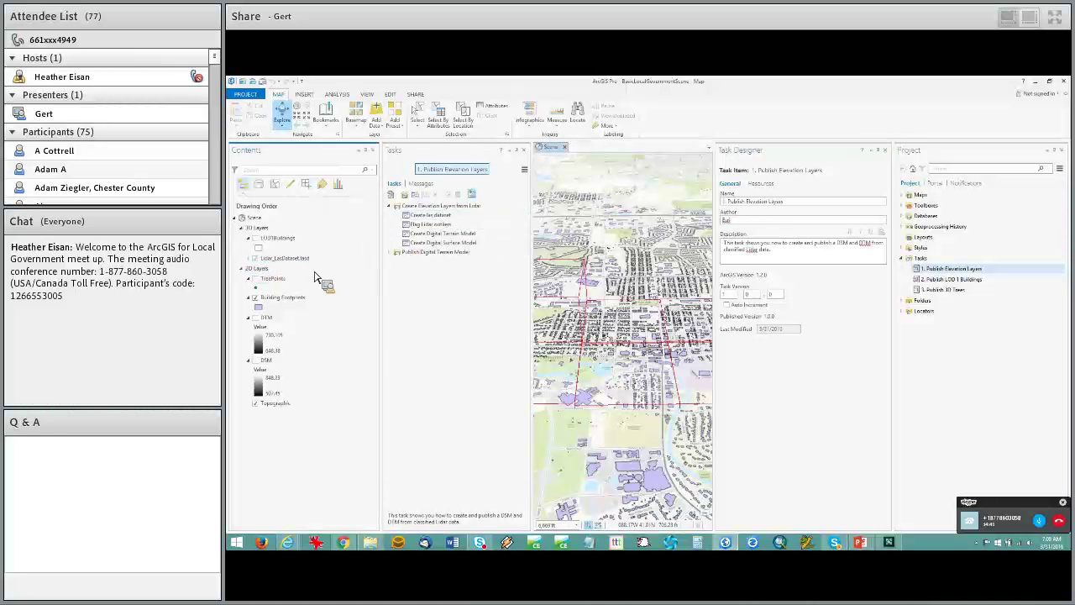
drag(713, 327, 787, 328)
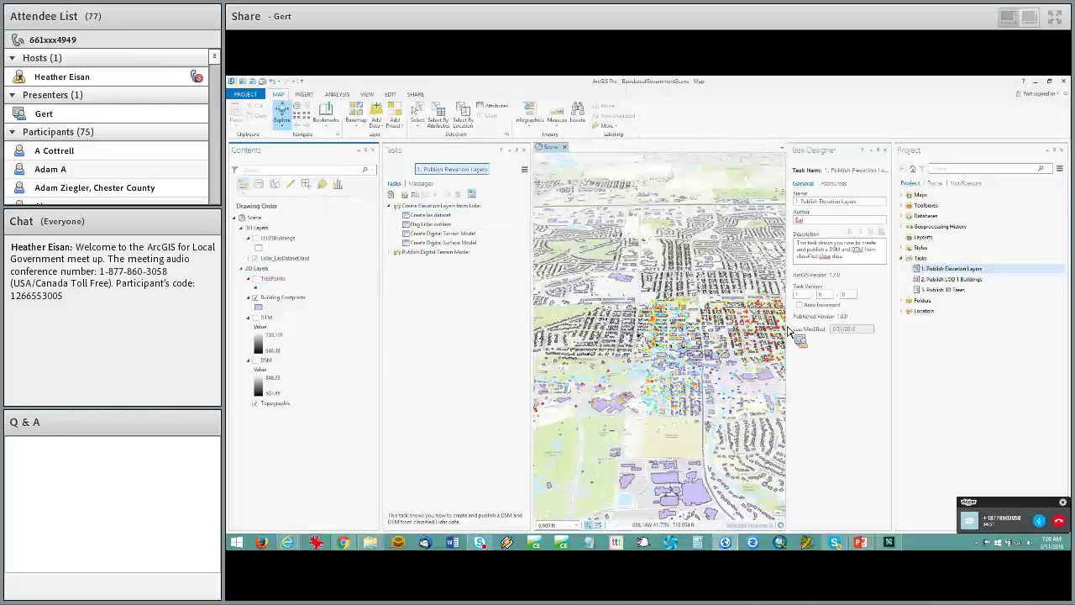
drag(532, 361, 518, 361)
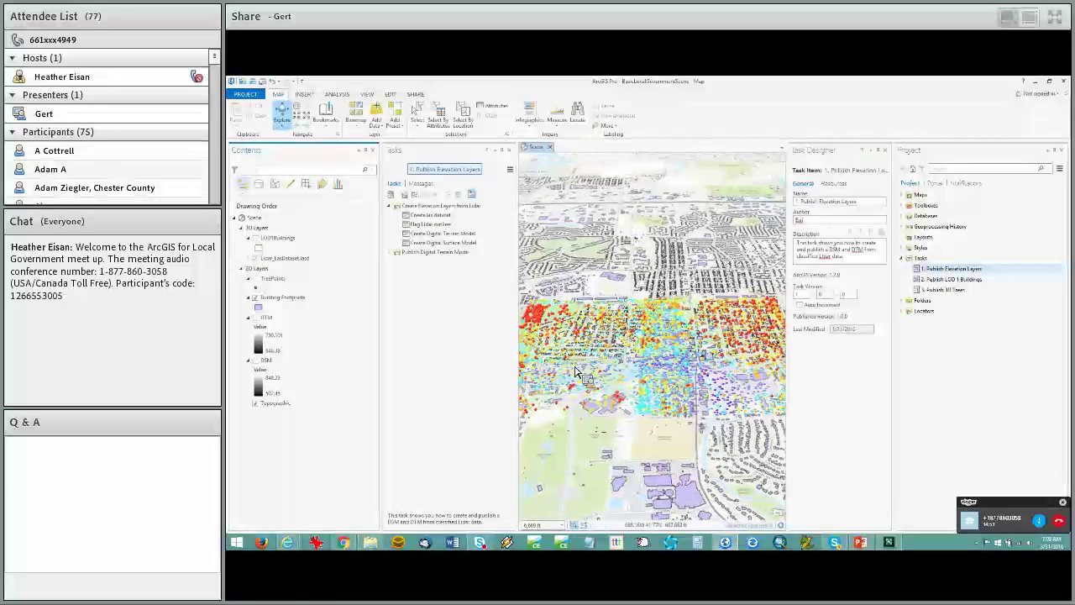
drag(787, 350, 812, 356)
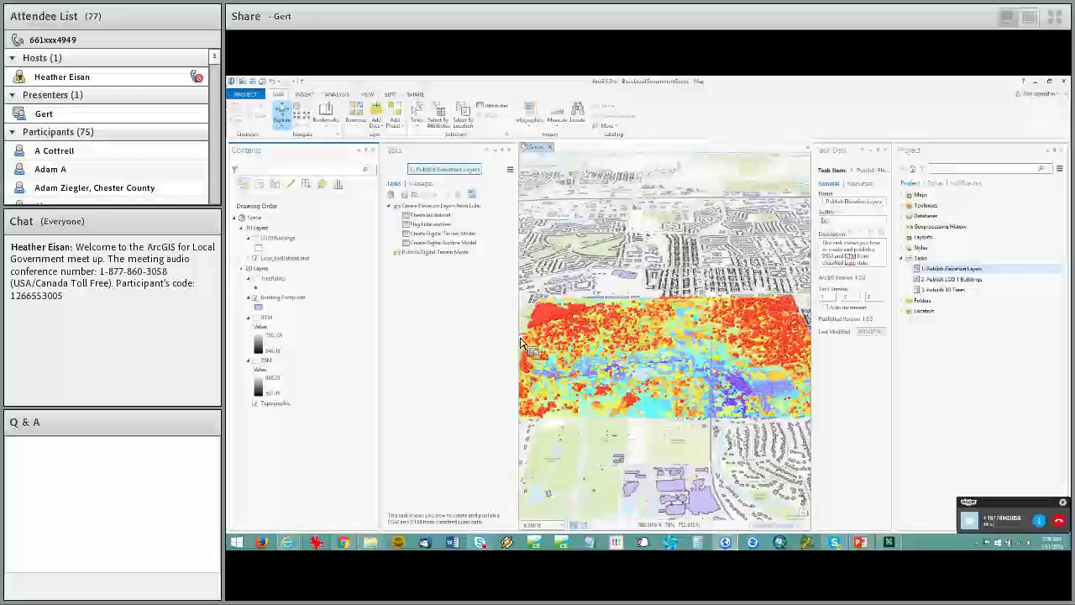
Open the Create Digital Terrain Model task and review the instructions of its Filter las points and Create DTM steps.
click(453, 215)
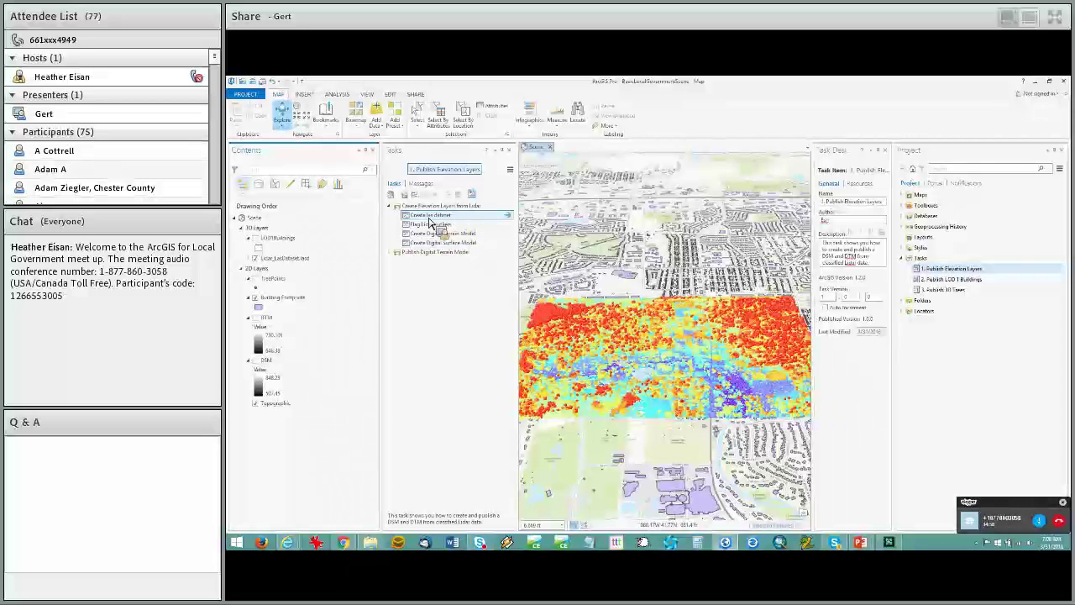
drag(422, 254, 460, 233)
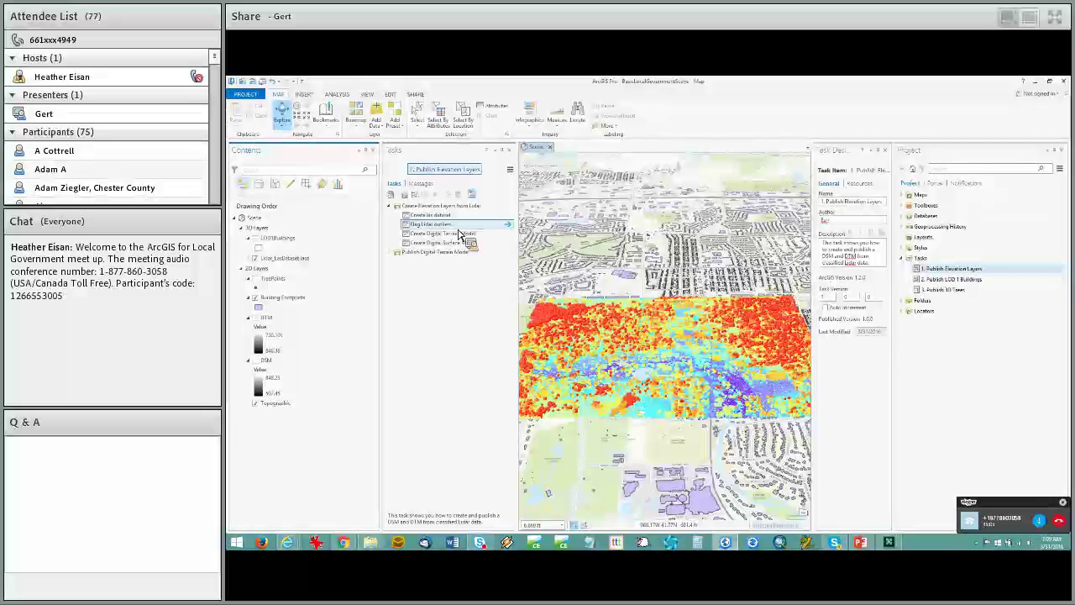
drag(460, 233, 452, 243)
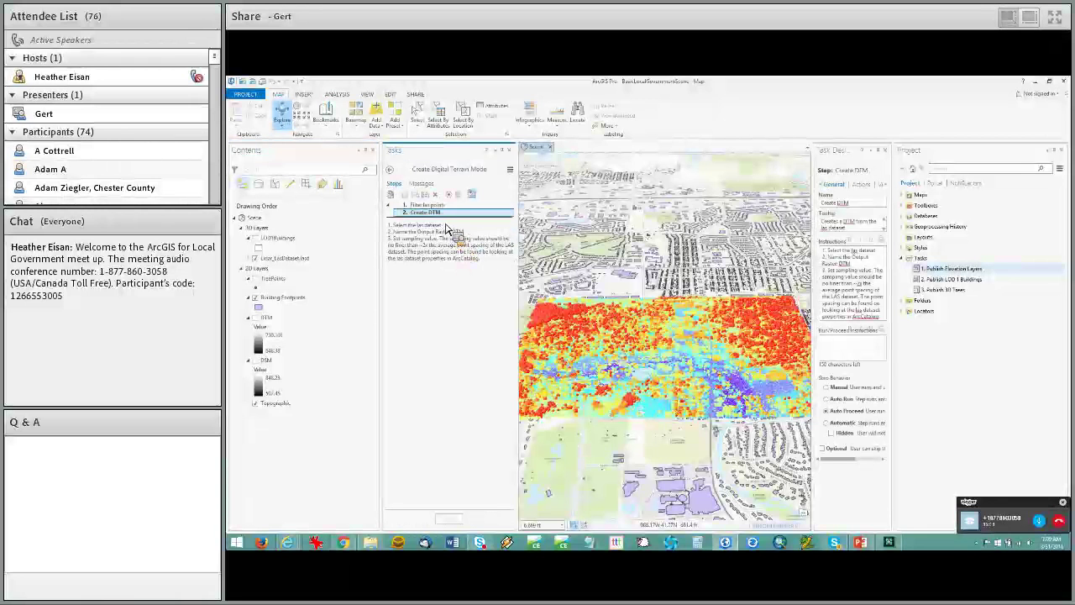
click(446, 207)
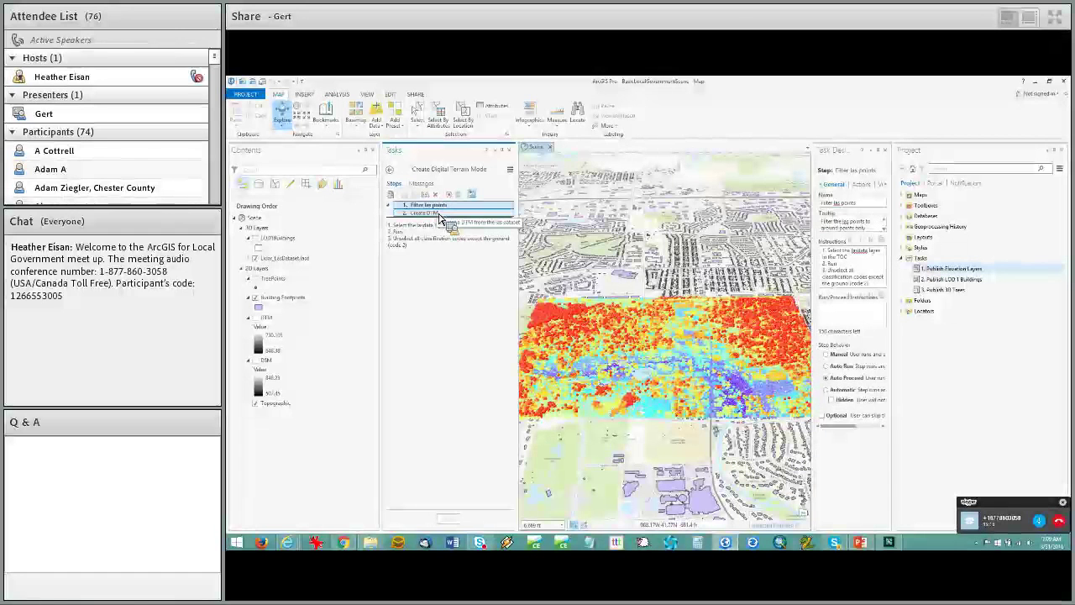
click(432, 213)
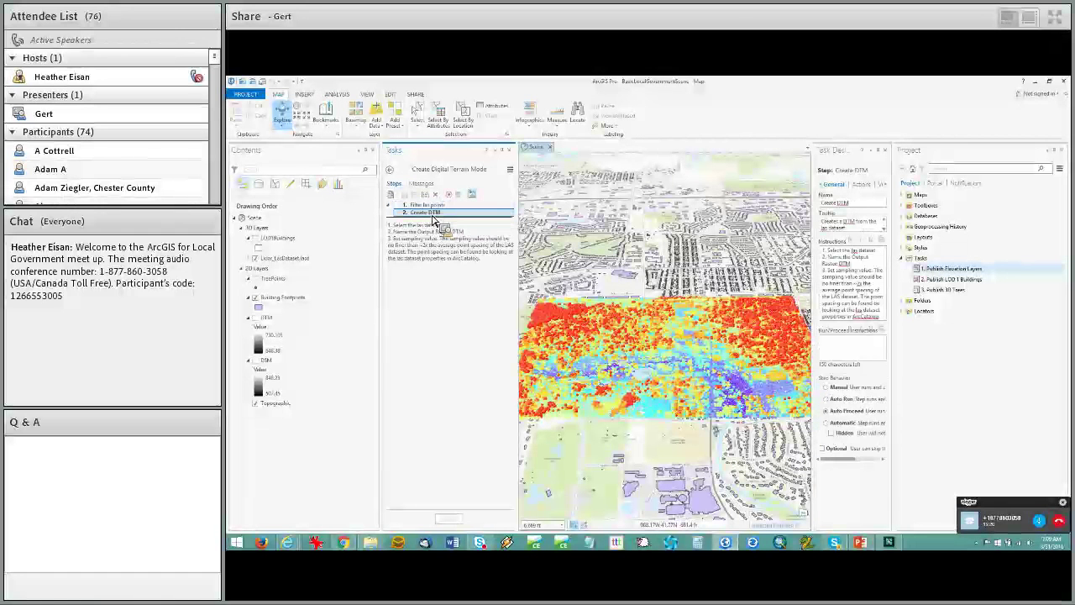
Turn on the DTM layer in the scene and return to the Publish Elevation Layers task list.
click(260, 320)
click(256, 319)
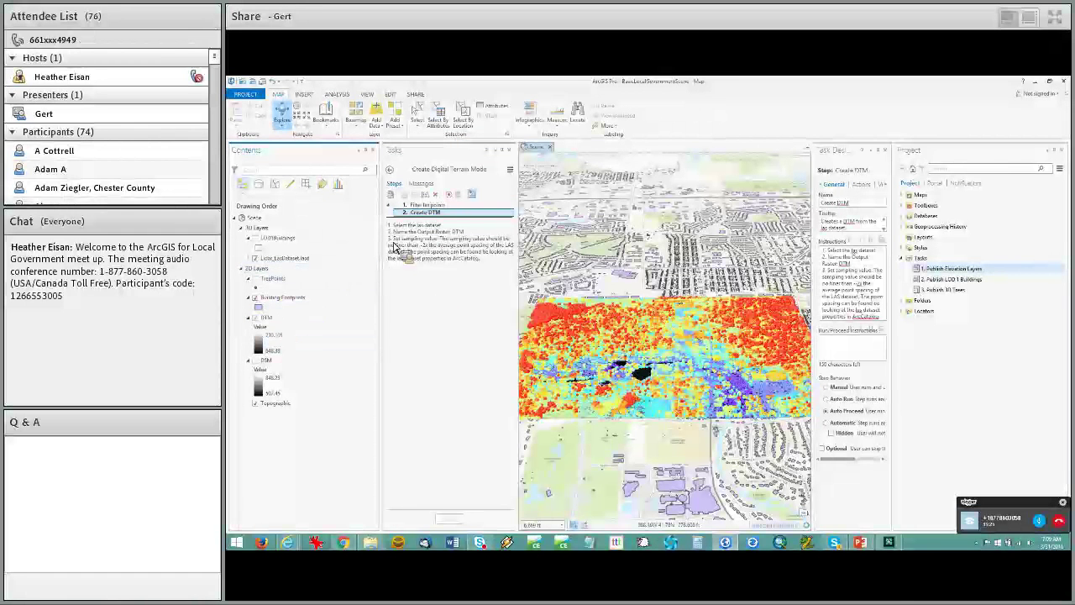
click(391, 172)
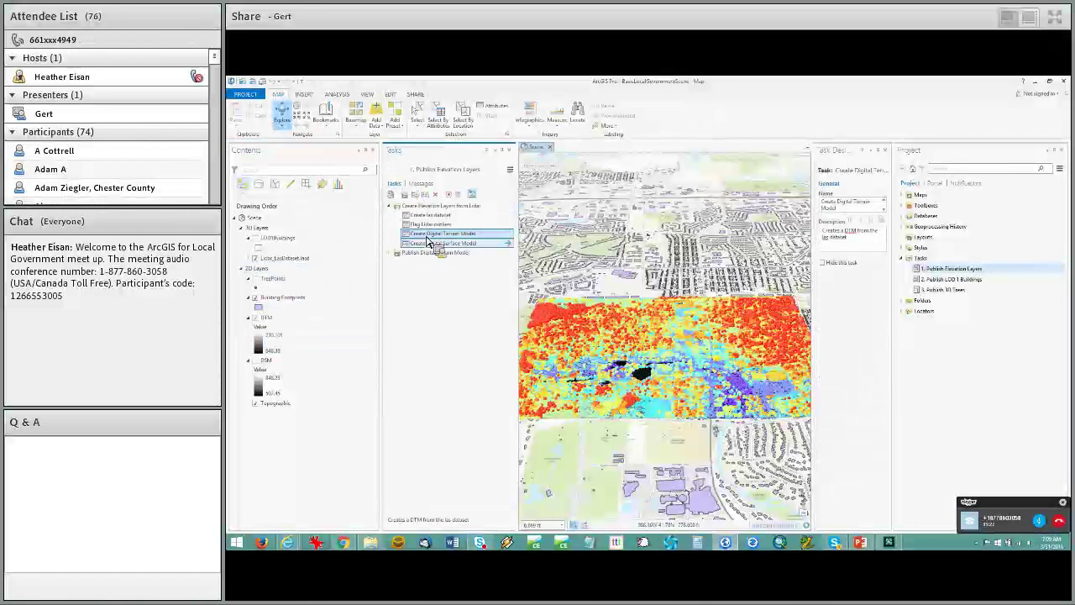
Expand the Publish Digital Terrain Model group and examine the publishing instructions of its Publish Digital Terrain Model task.
drag(438, 254, 439, 253)
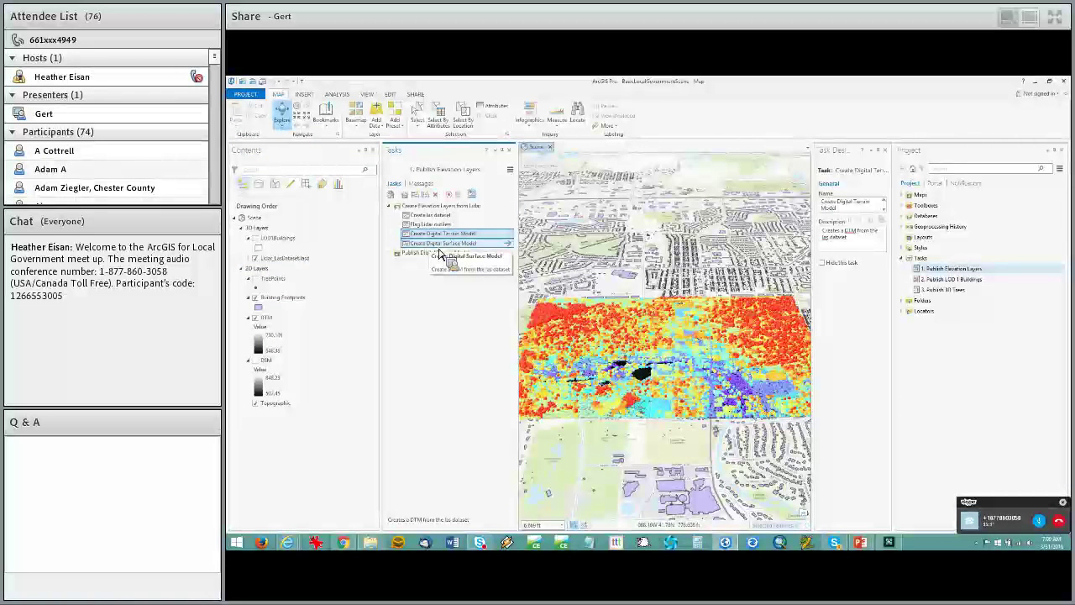
drag(438, 254, 438, 254)
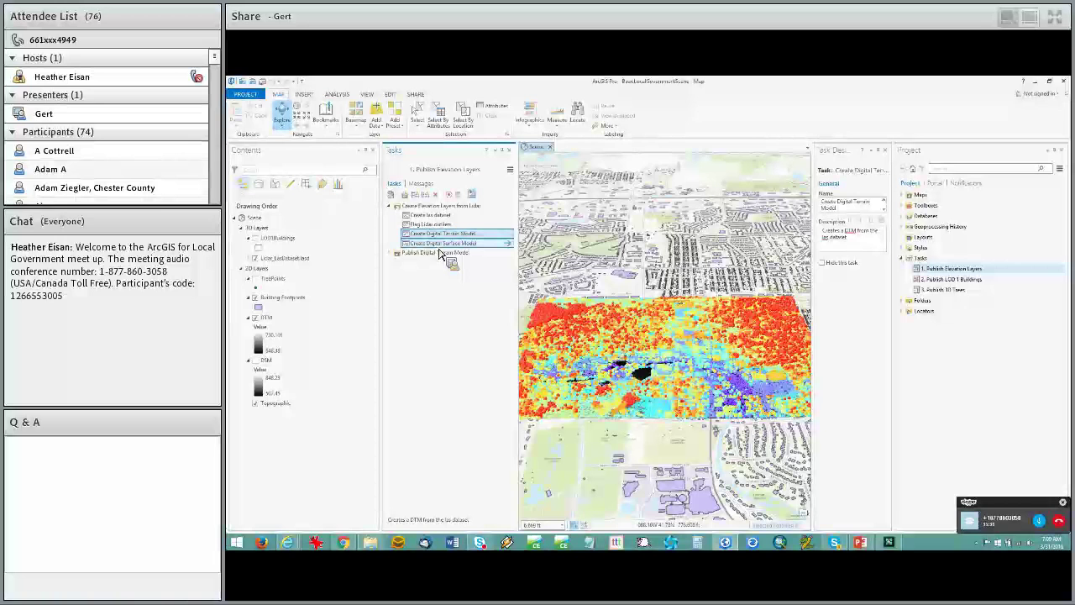
mouse_move(439, 254)
mouse_down()
mouse_move(527, 266)
mouse_move(393, 259)
mouse_move(438, 258)
mouse_up()
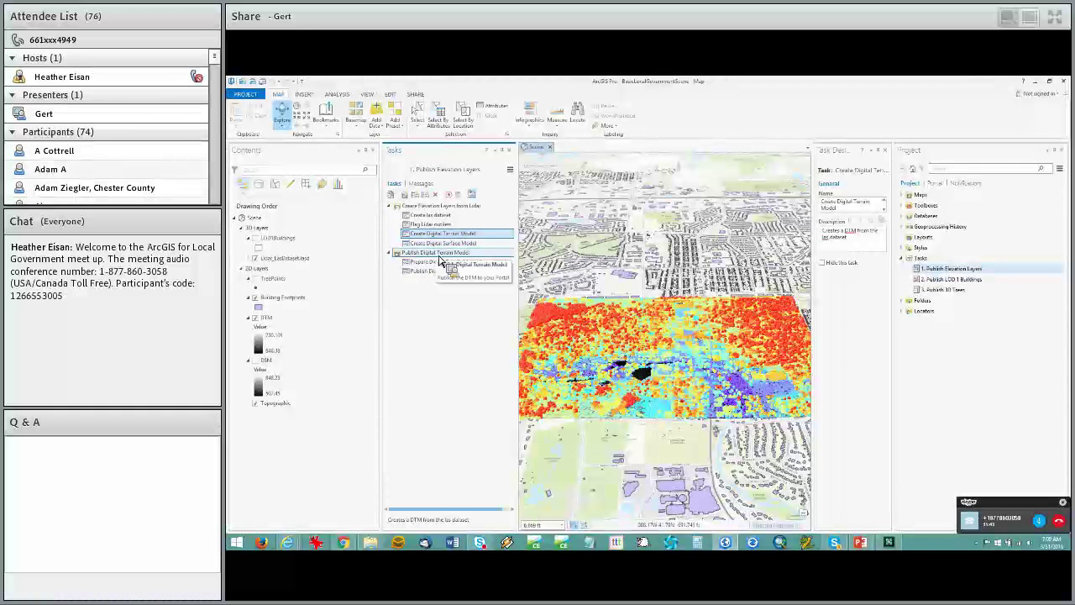
drag(438, 258, 439, 259)
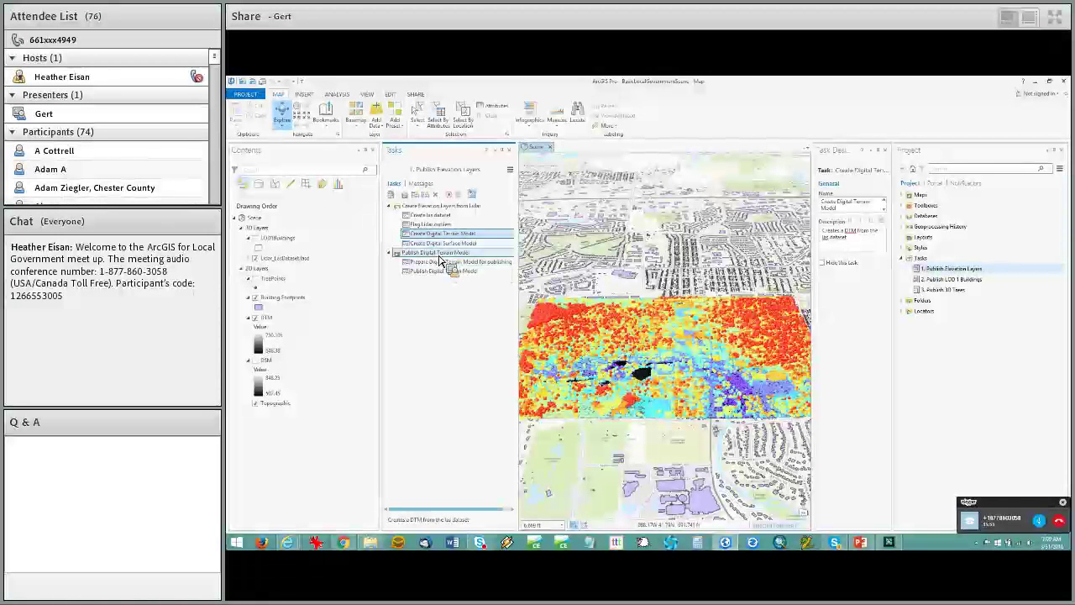
drag(438, 256, 438, 279)
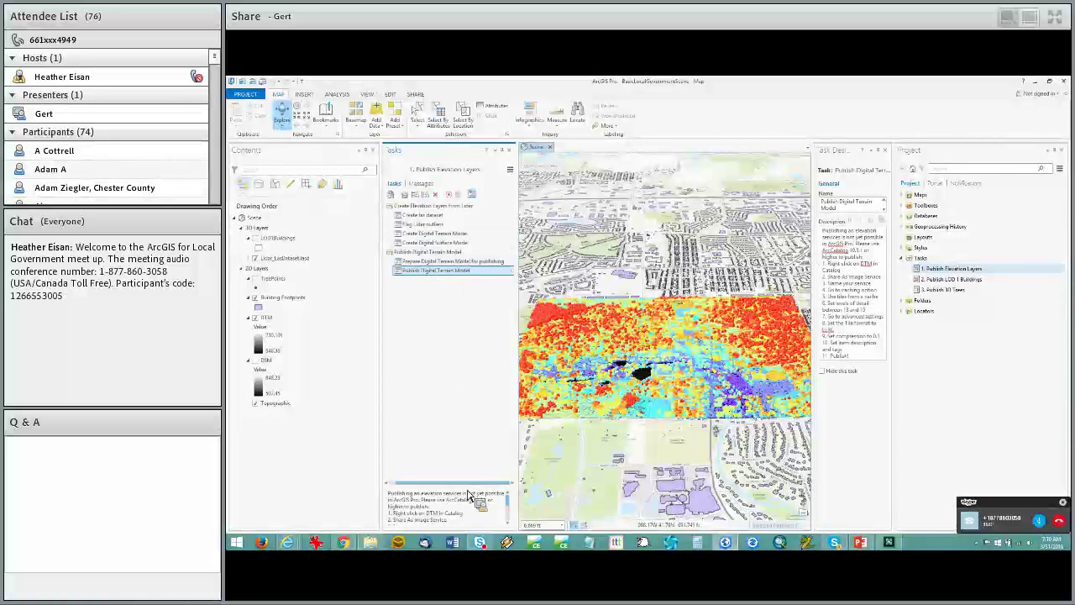
drag(520, 480, 828, 268)
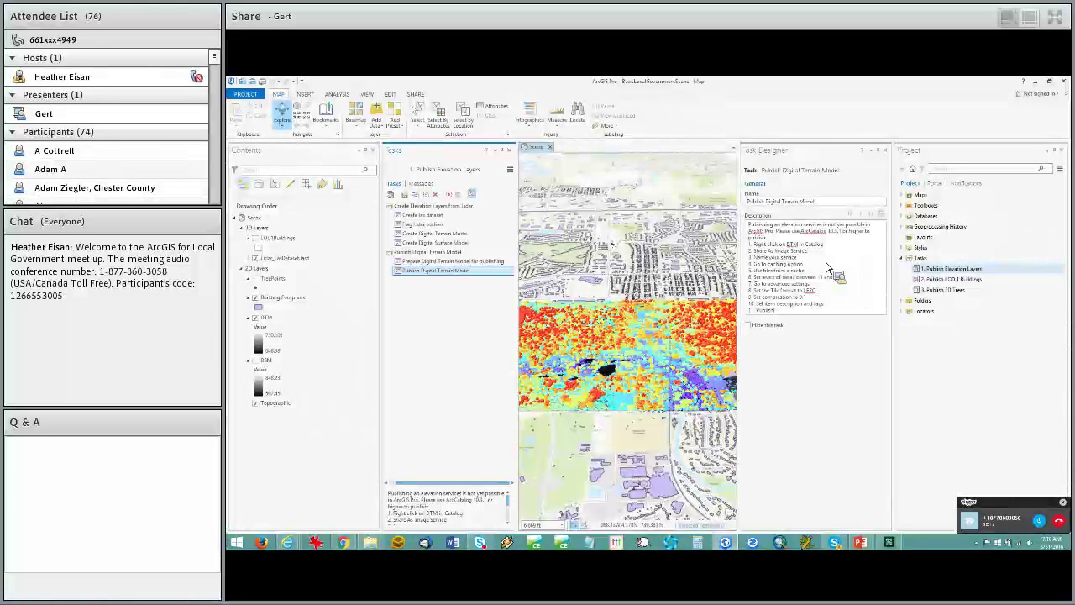
drag(827, 269, 811, 285)
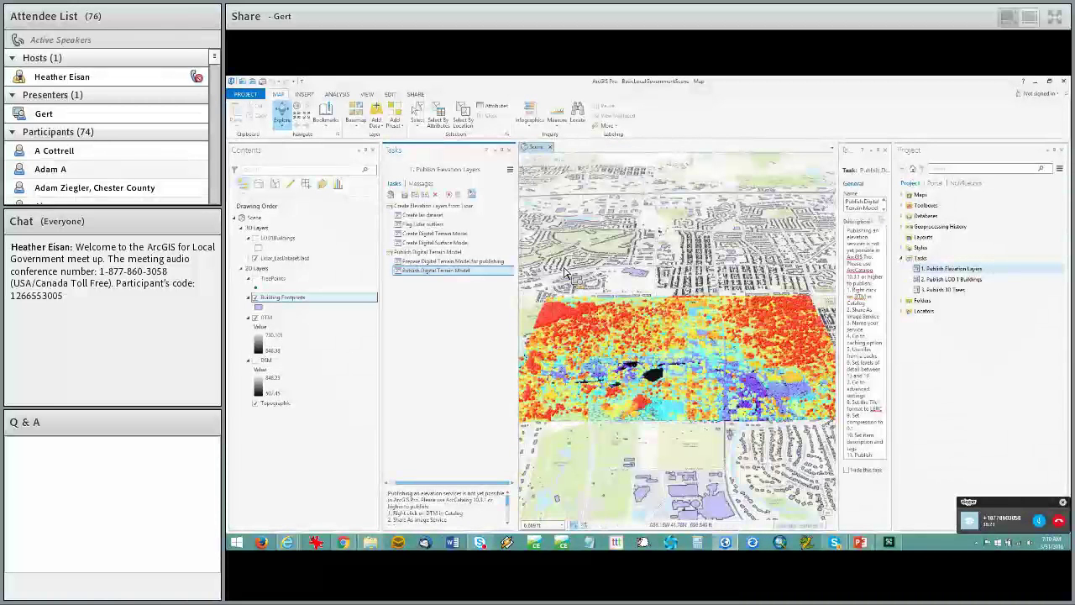
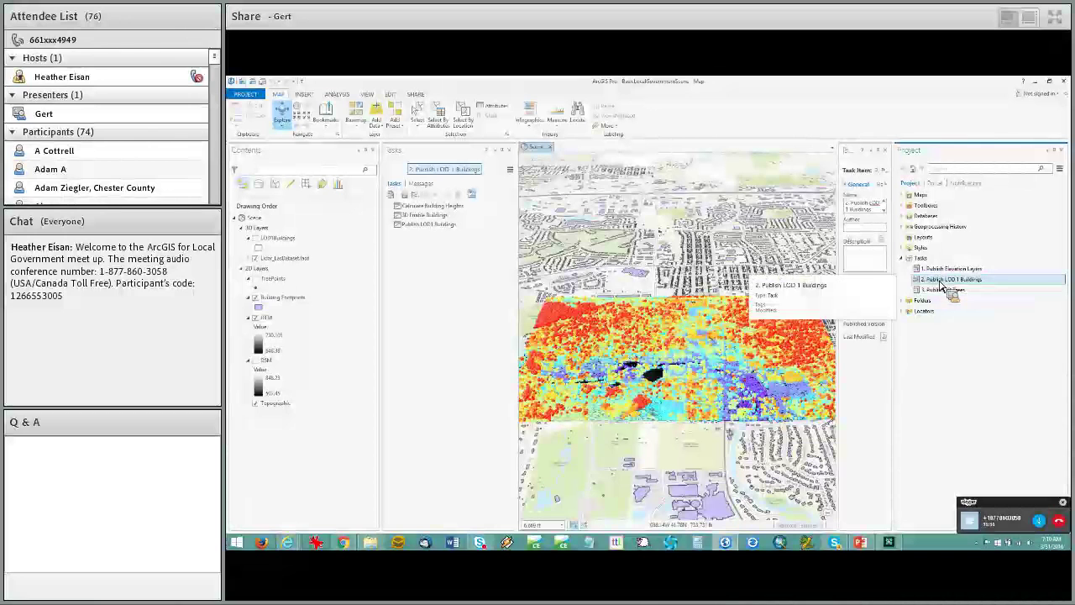
Open the Publish LOD 1 Buildings task item and review the parameters of its Calculate Building Heights and 3D Enable Buildings tasks.
drag(942, 288, 511, 191)
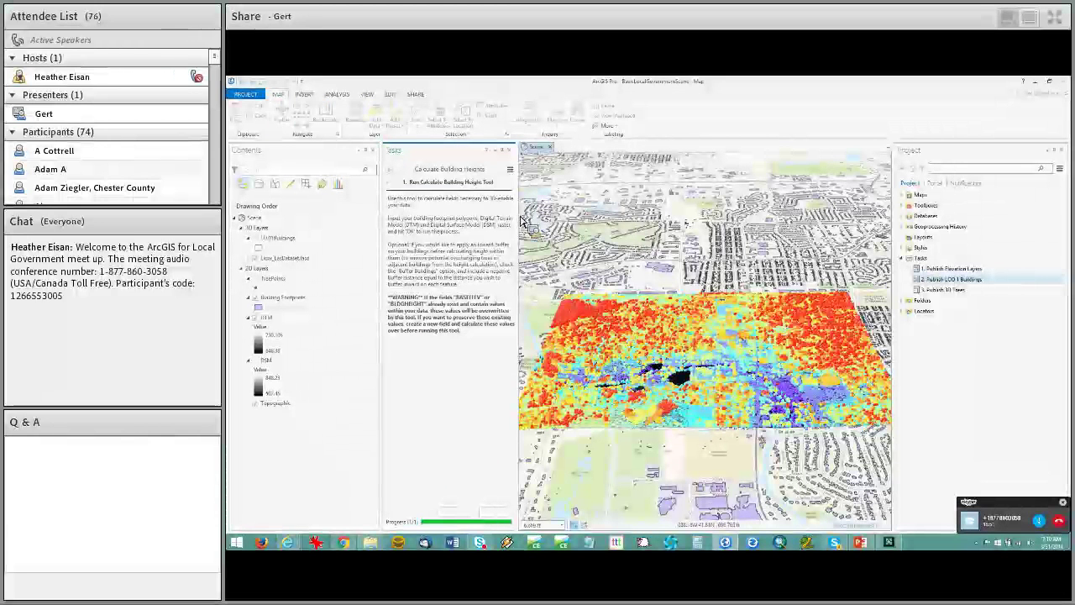
drag(472, 367, 428, 431)
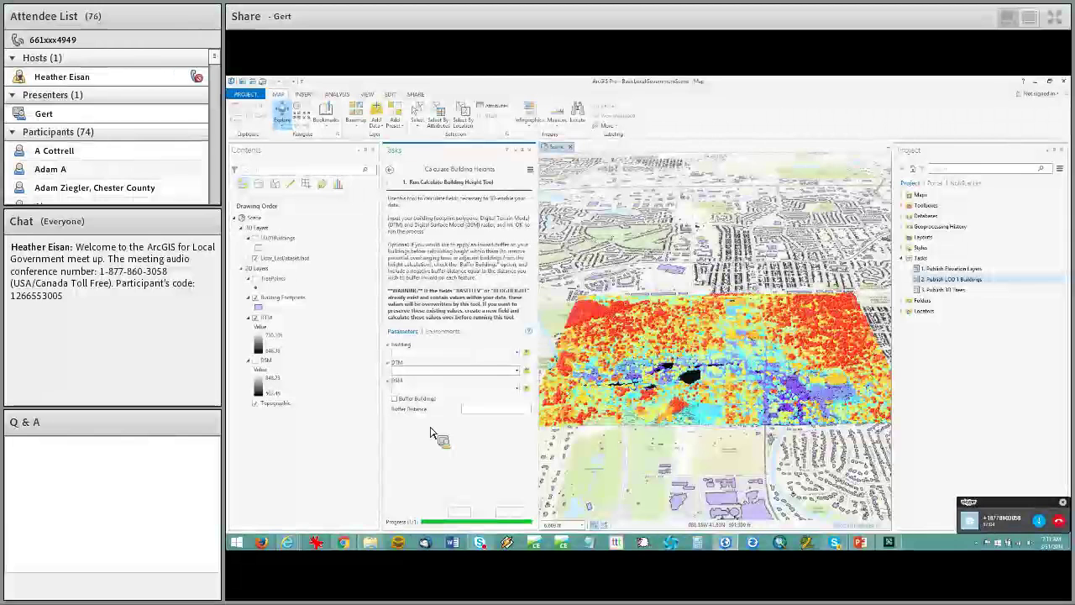
drag(430, 432, 392, 178)
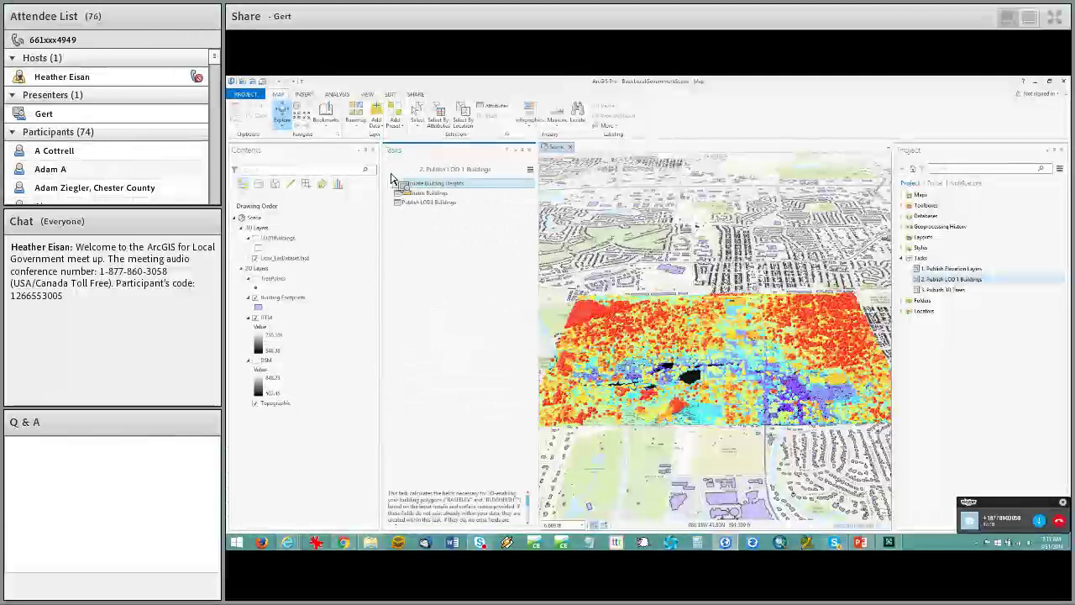
click(529, 195)
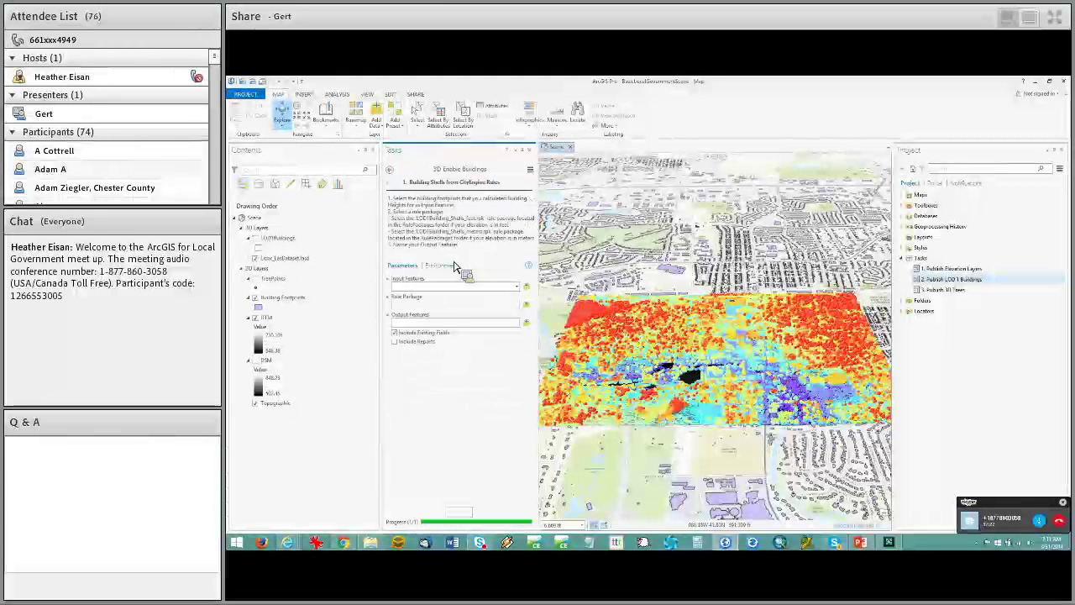
drag(424, 282, 416, 303)
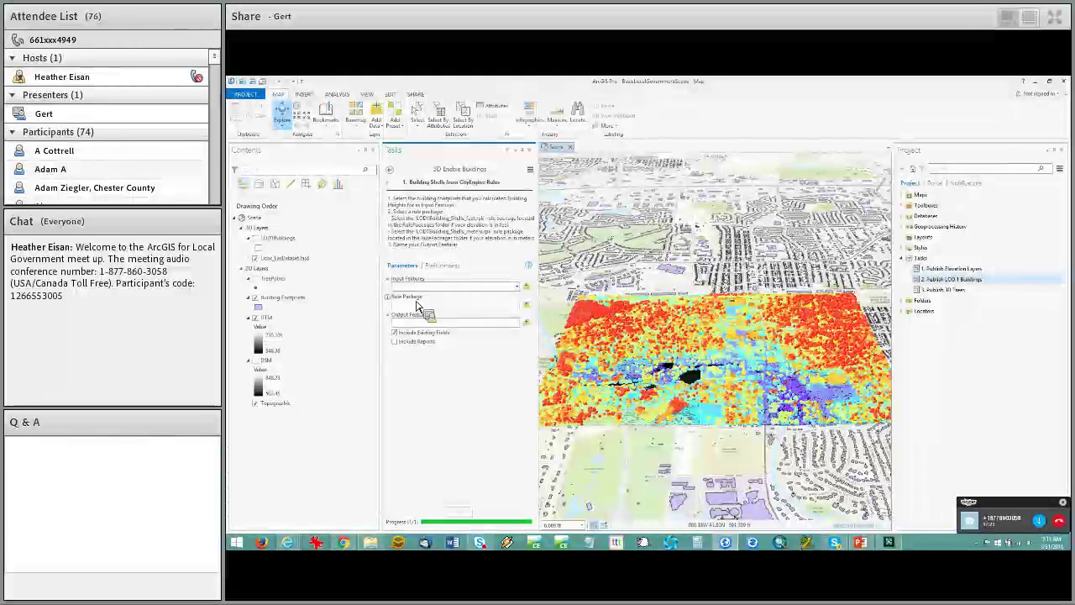
Show the LOD1Buildings layer and hide the lidar dataset layer so the building shells can be inspected up close.
drag(417, 302, 276, 254)
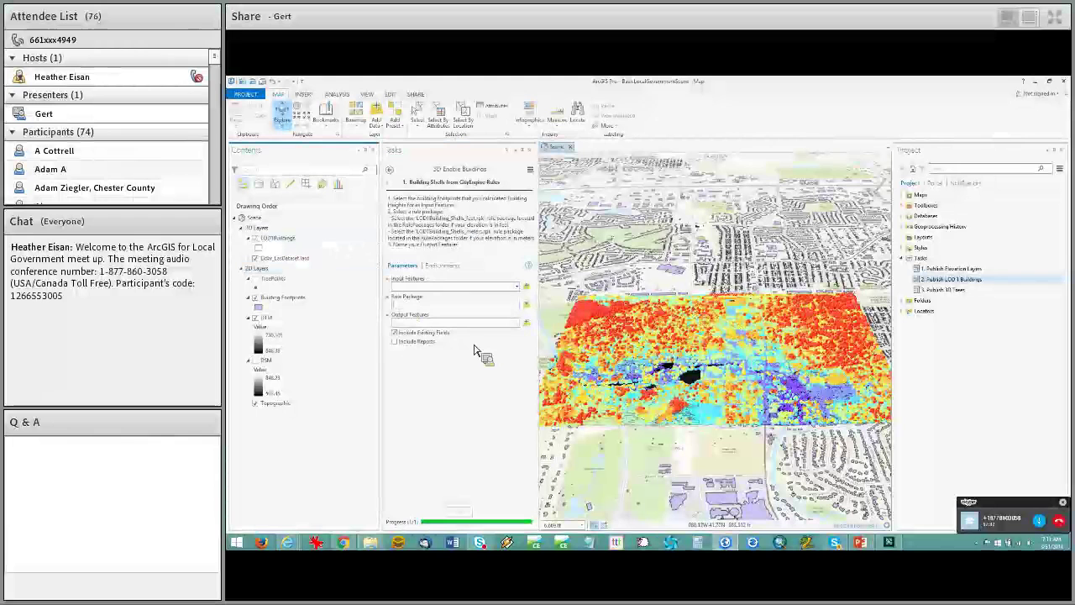
scroll(739, 378, up, 5)
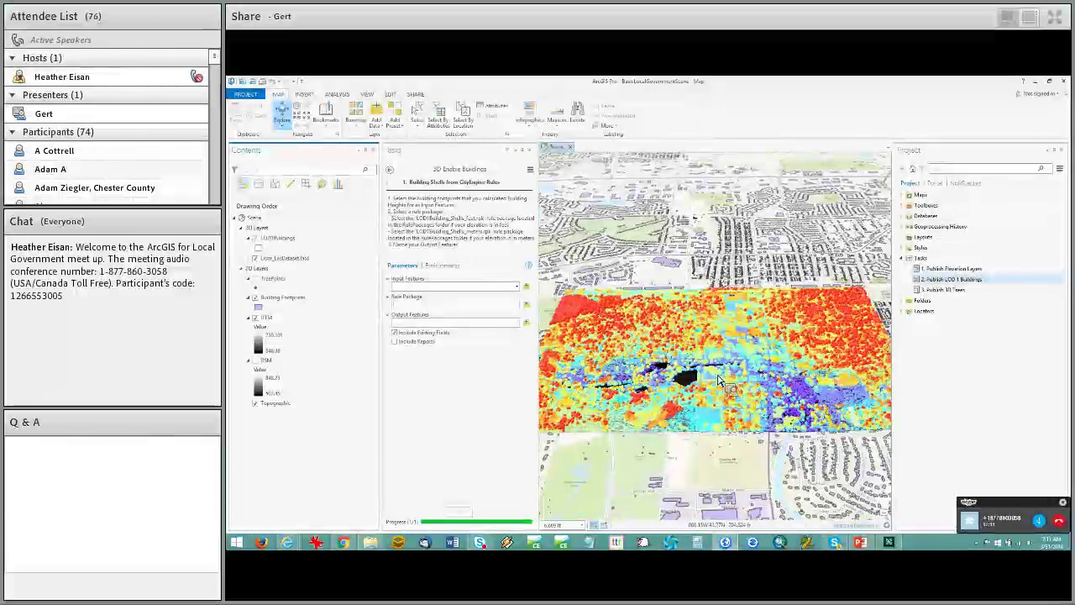
scroll(718, 379, up, 3)
scroll(705, 386, up, 4)
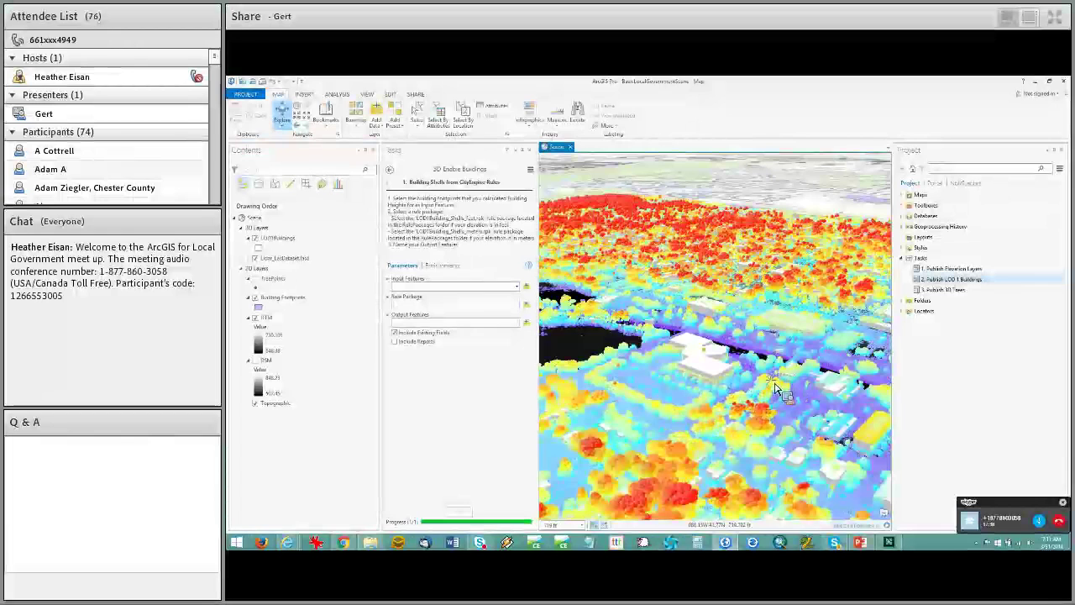
middle_drag(713, 410, 704, 409)
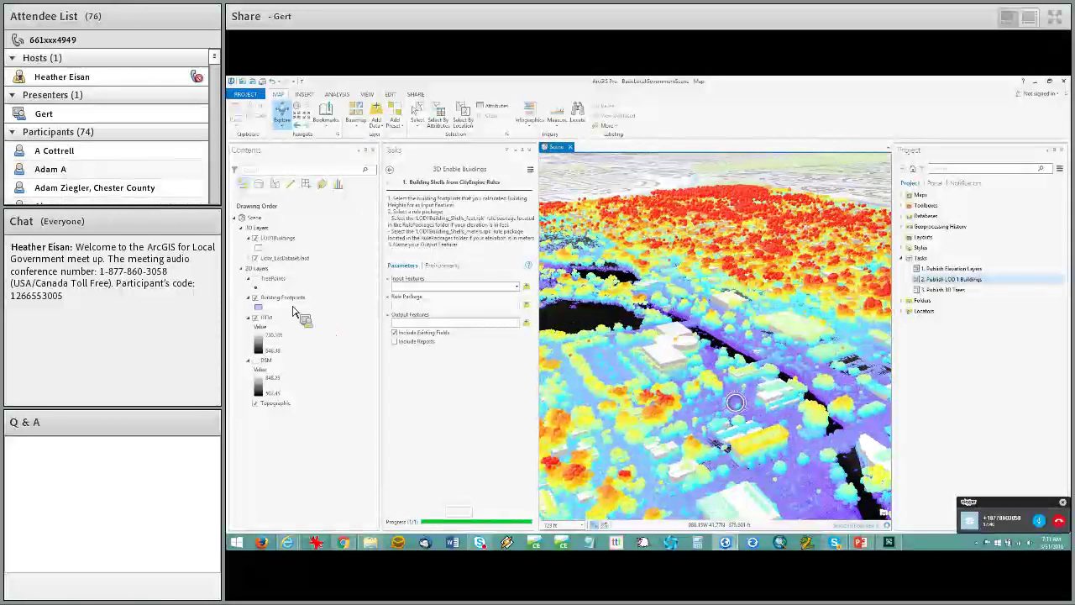
click(257, 259)
click(255, 258)
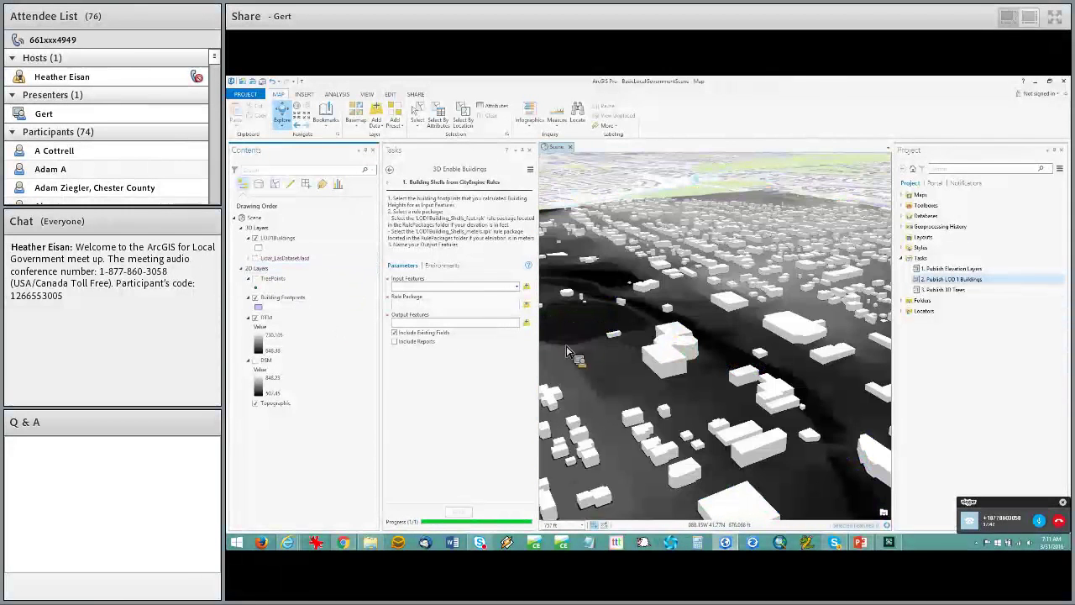
scroll(806, 420, up, 3)
drag(820, 397, 780, 386)
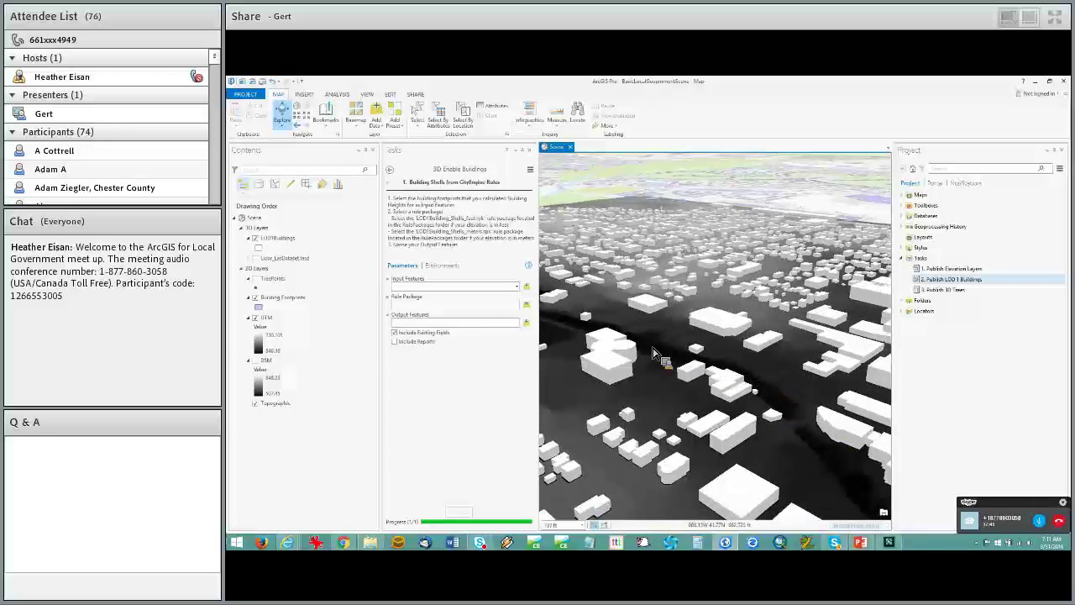
Open the Publish 3D Trees task item and review the Tree Point Extraction parameters of its Create 3D Trees task.
click(1046, 329)
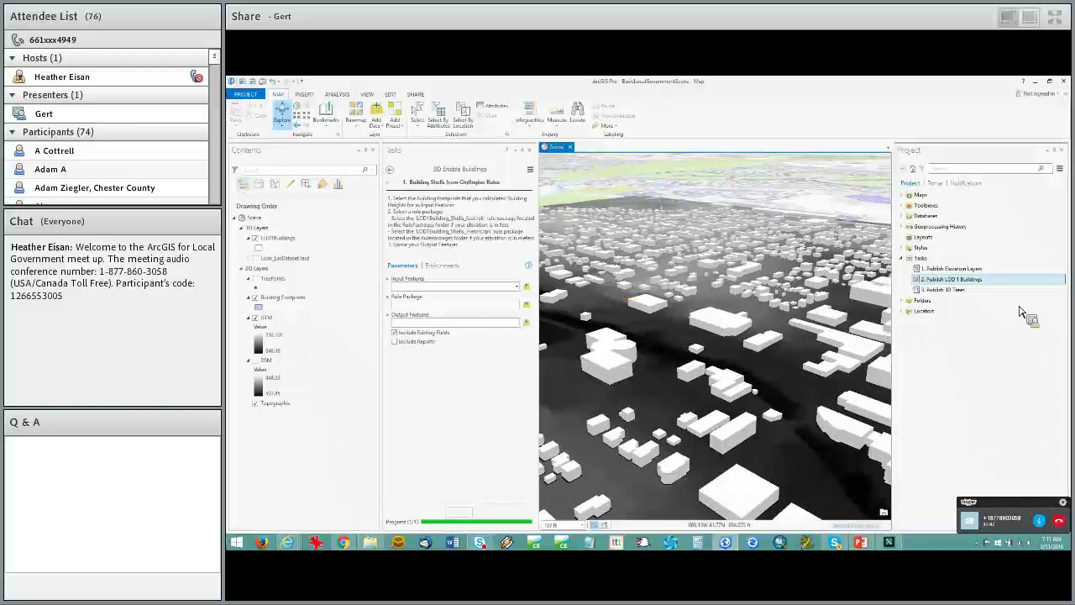
double_click(952, 291)
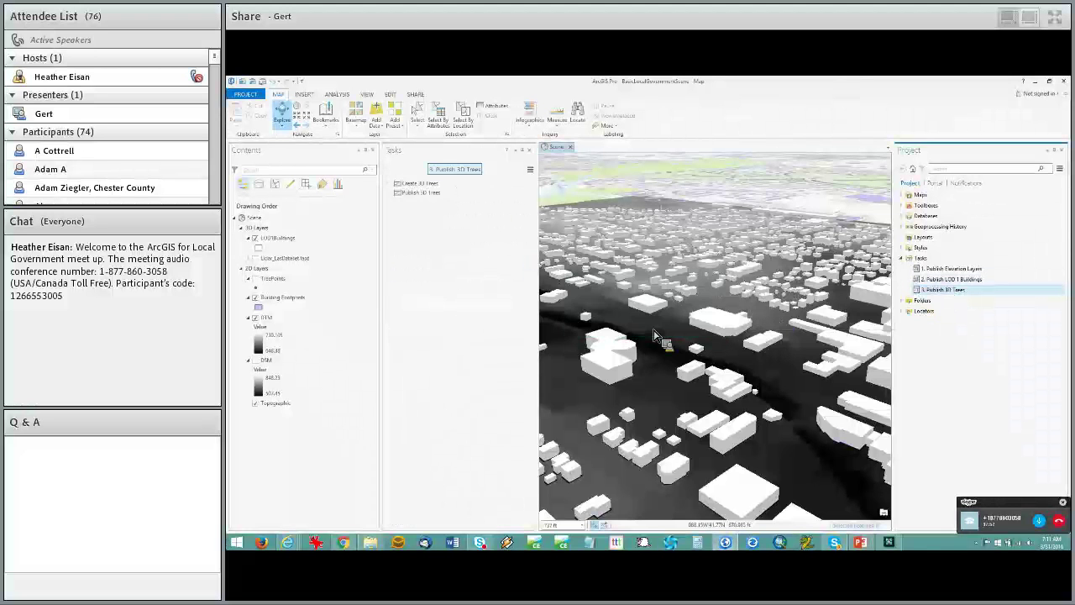
drag(538, 318, 531, 318)
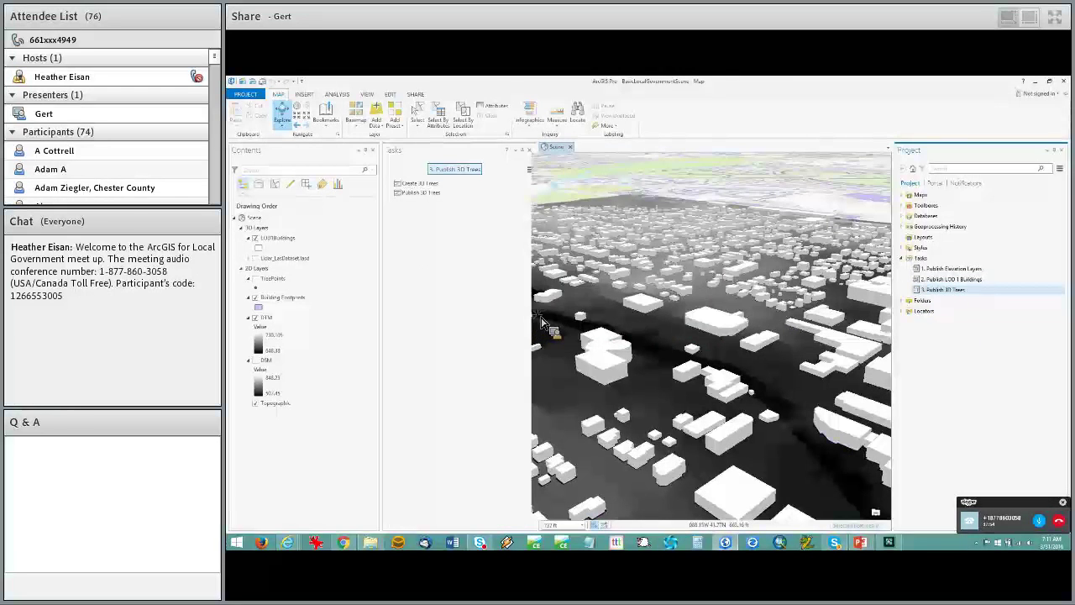
double_click(520, 186)
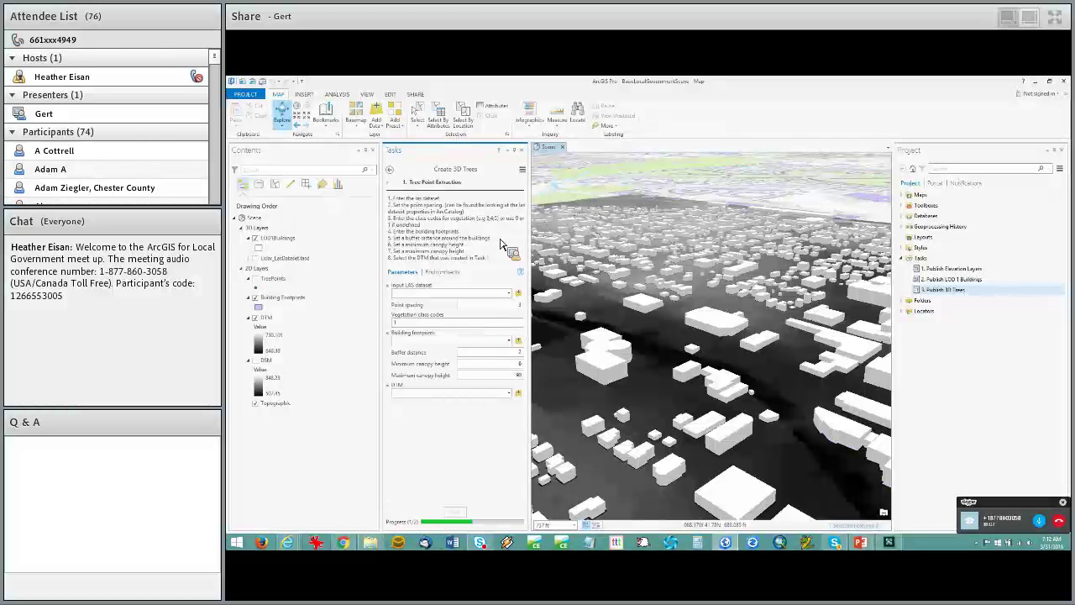
drag(476, 283, 436, 317)
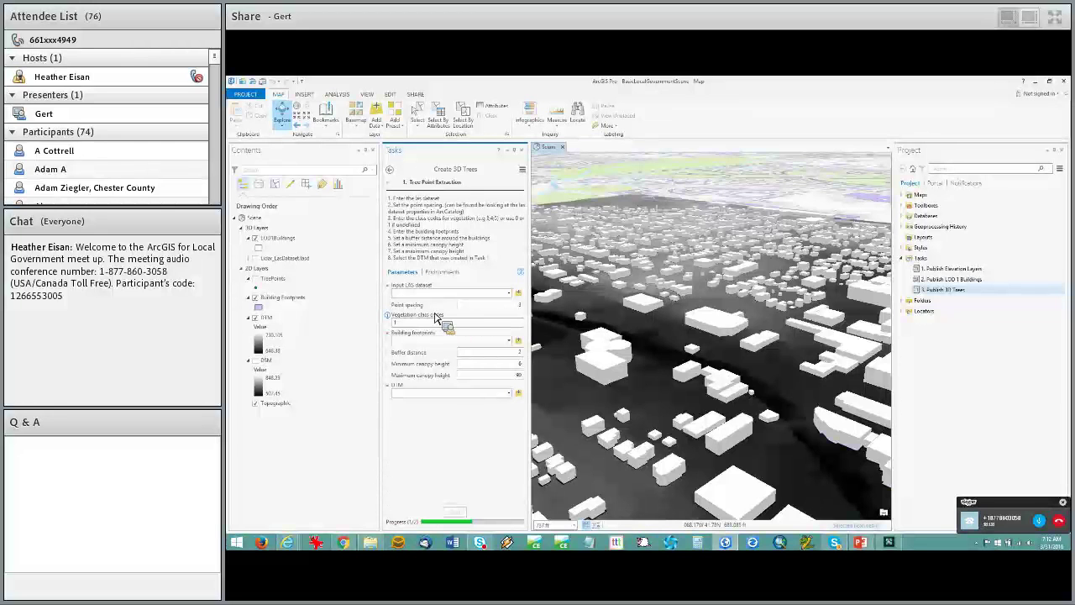
drag(435, 316, 436, 317)
drag(436, 317, 424, 344)
Turn on the TreePoints layer and add the TreePoints feature class as a Thematic Trees preset layer, enlarging the scene view.
drag(424, 344, 257, 289)
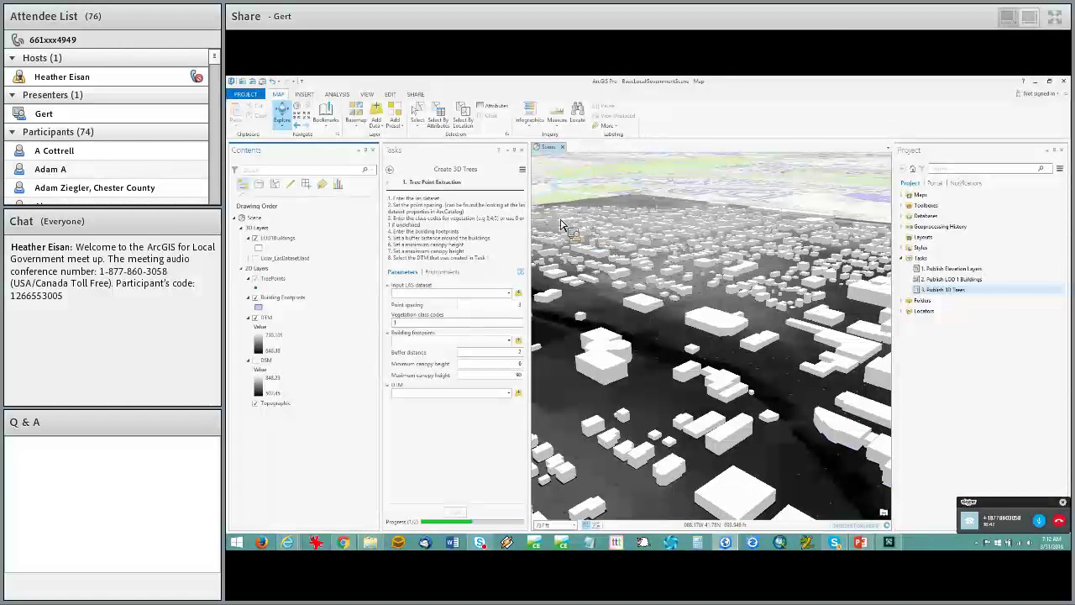
click(399, 123)
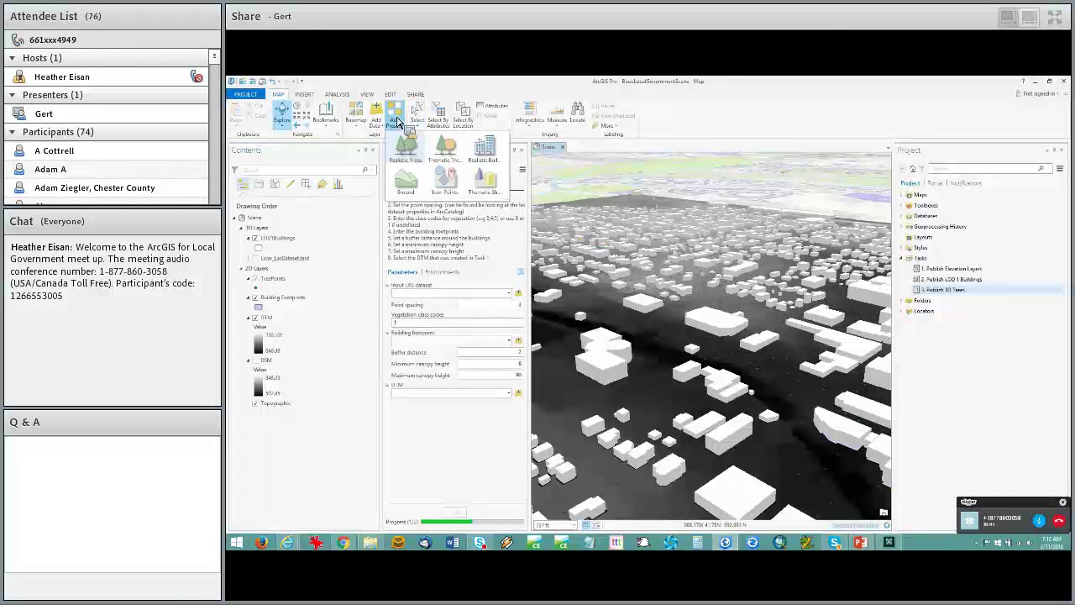
click(447, 153)
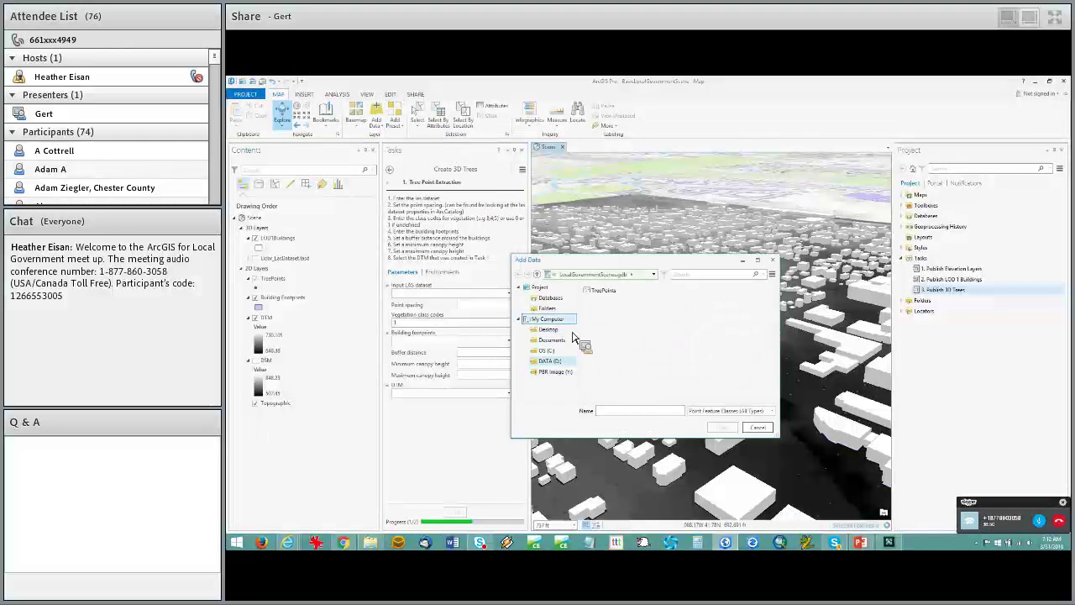
click(601, 290)
click(724, 428)
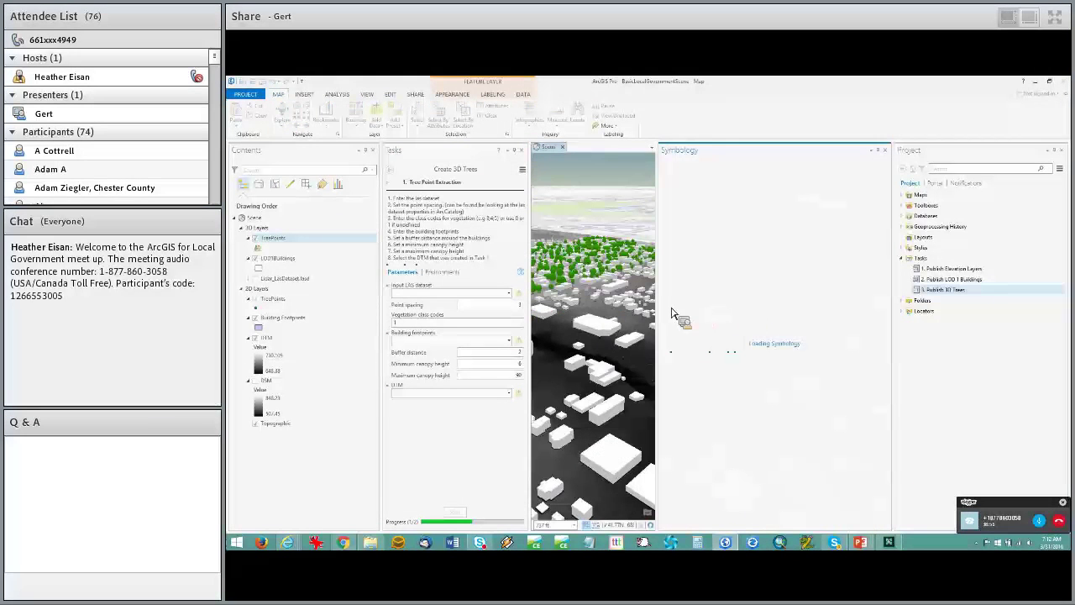
drag(658, 322, 821, 319)
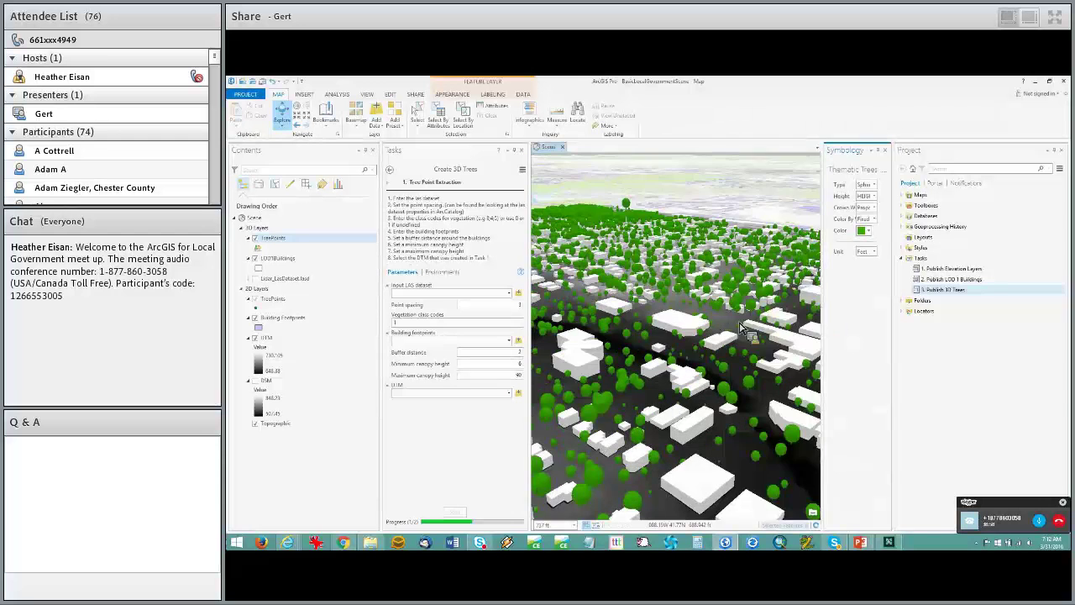
drag(530, 335, 502, 336)
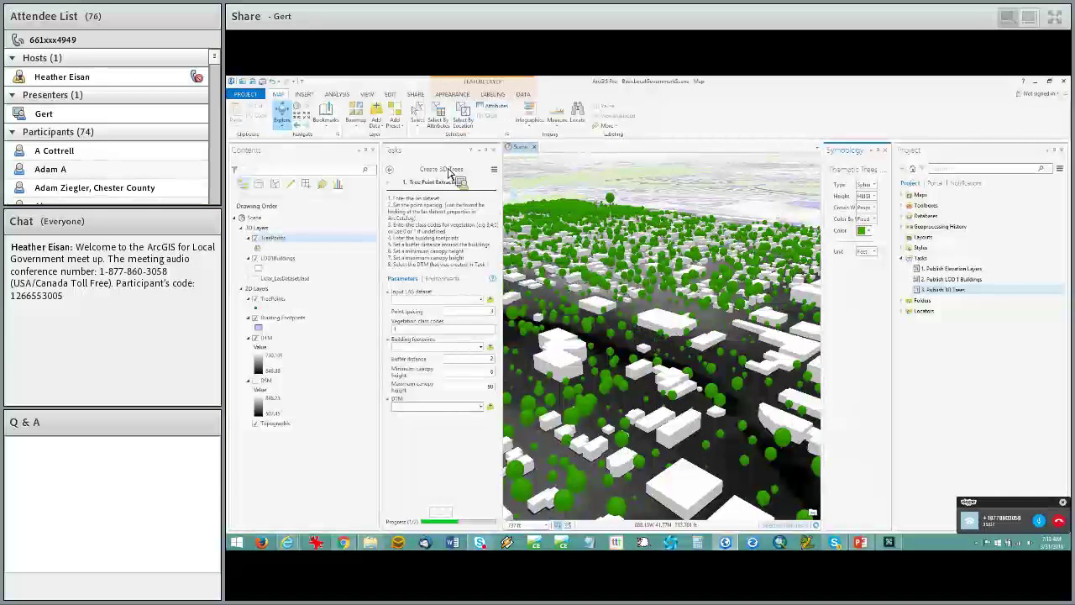
Return to the Publish 3D Trees task list and switch to the PowerPoint slide show on the Basic Scene workflow.
click(391, 171)
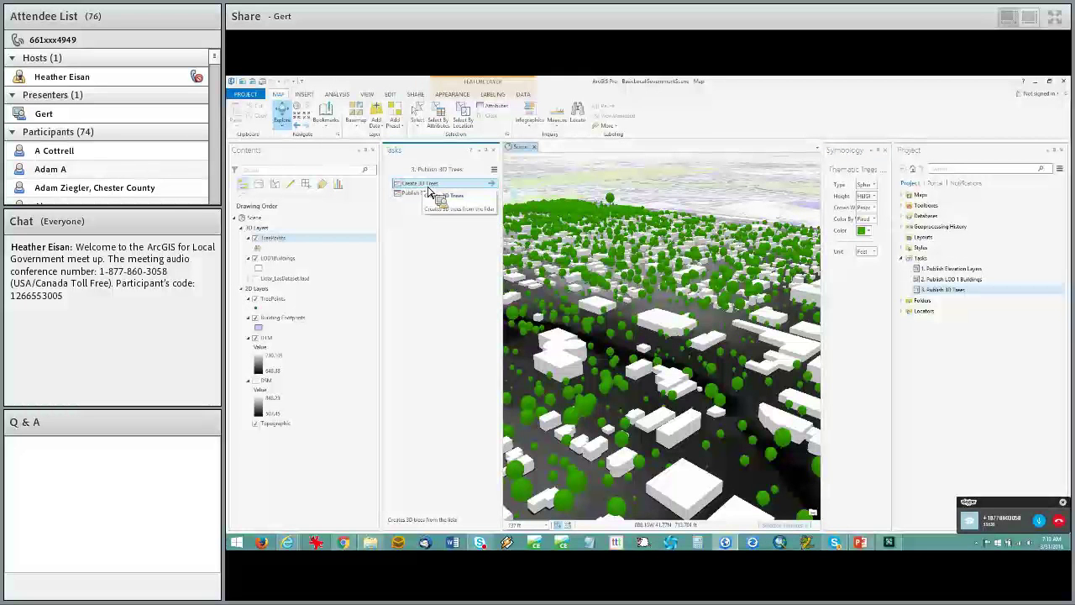
drag(642, 388, 685, 381)
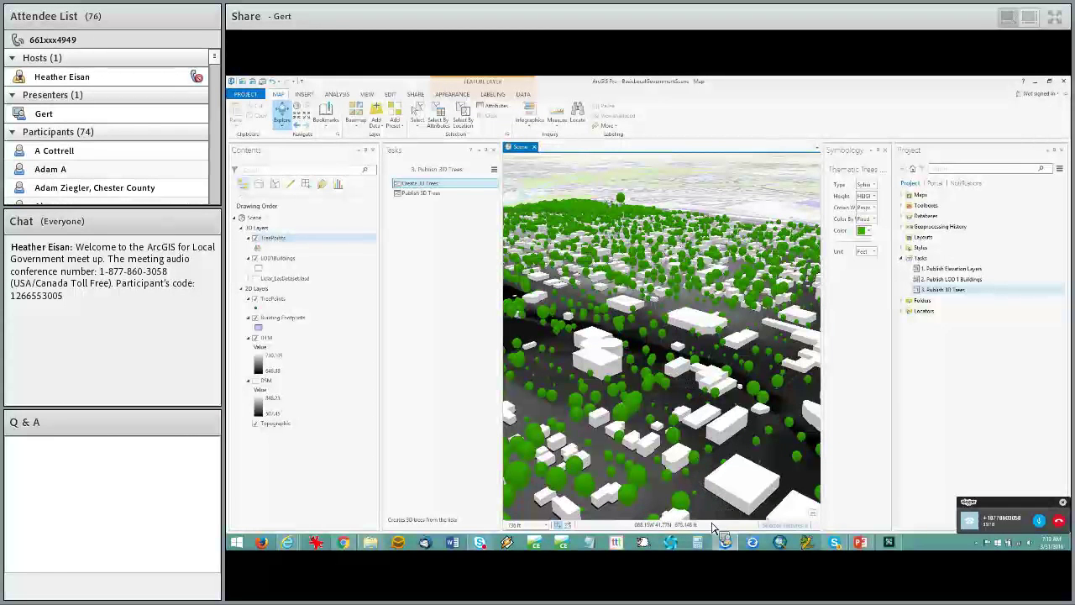
click(867, 545)
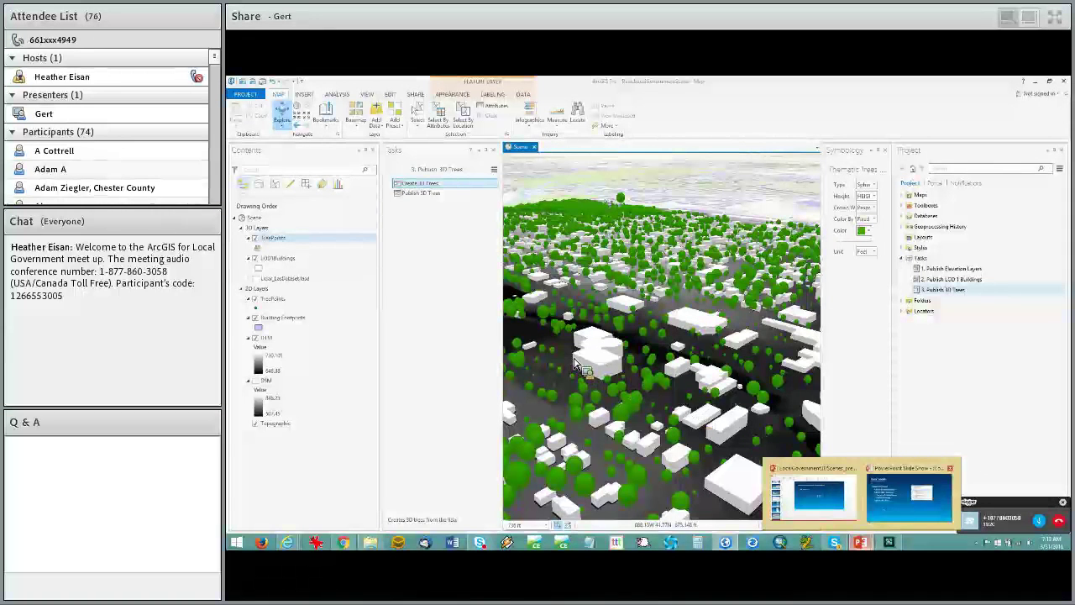
click(909, 497)
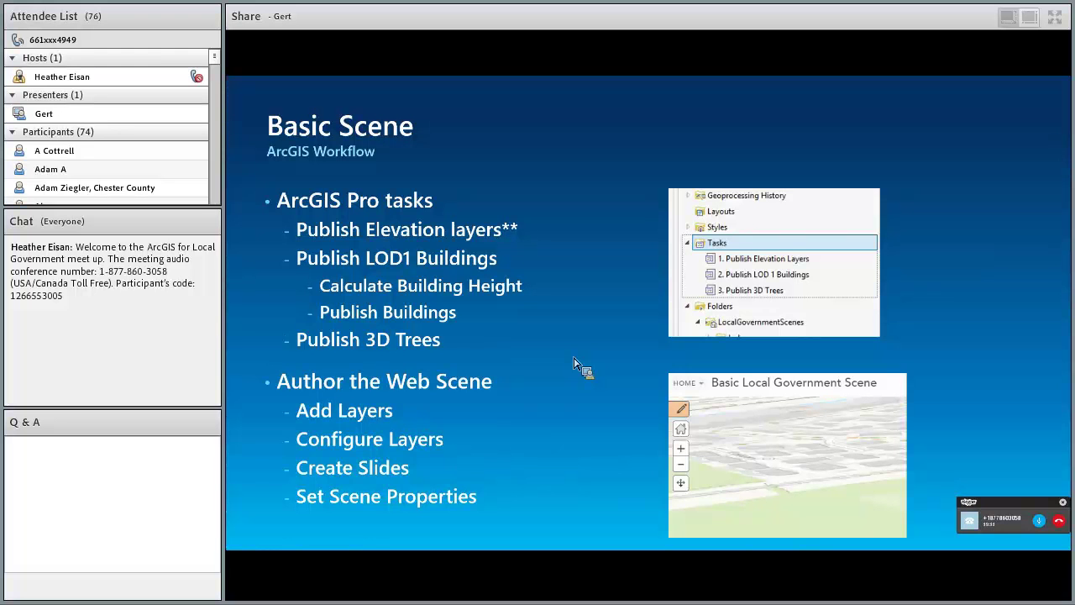
Switch to the Portal for ArcGIS scene viewer in Chrome, create a new scene and start adding layers.
key(alt+Tab)
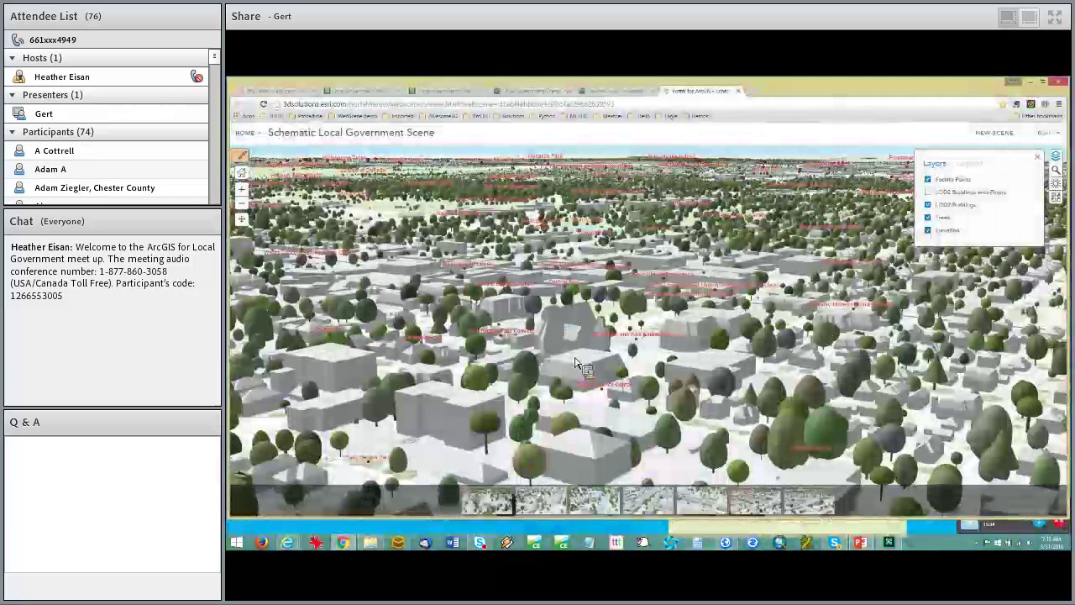
click(1004, 136)
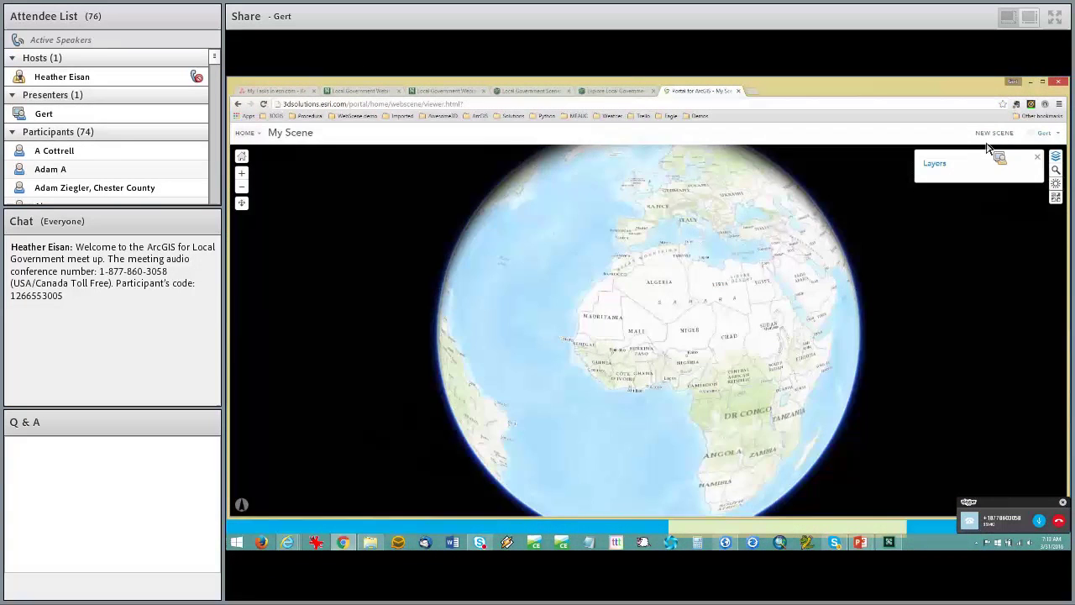
drag(631, 314, 774, 376)
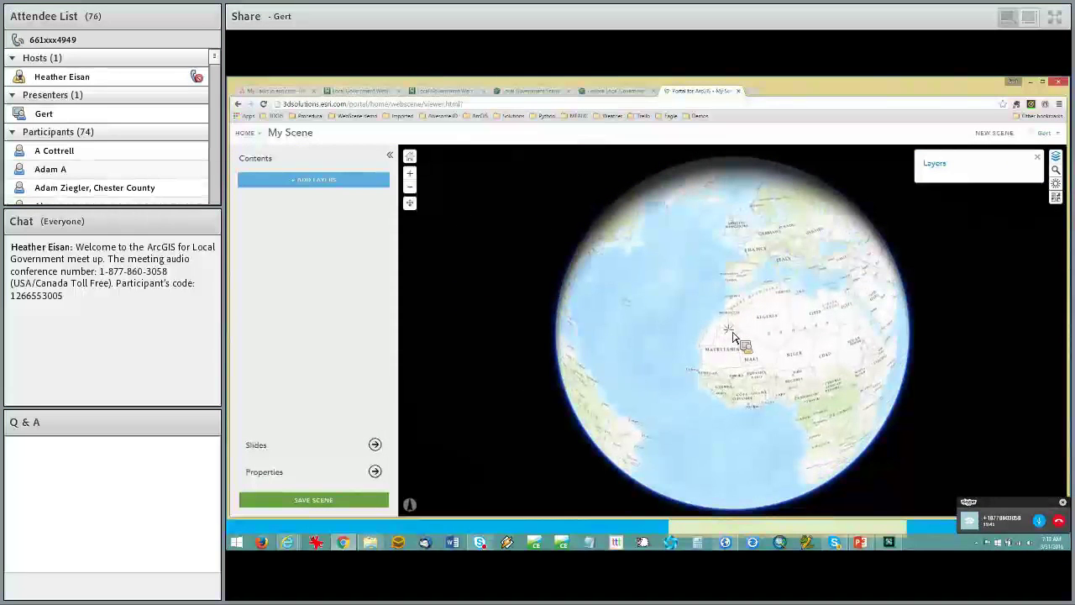
click(768, 336)
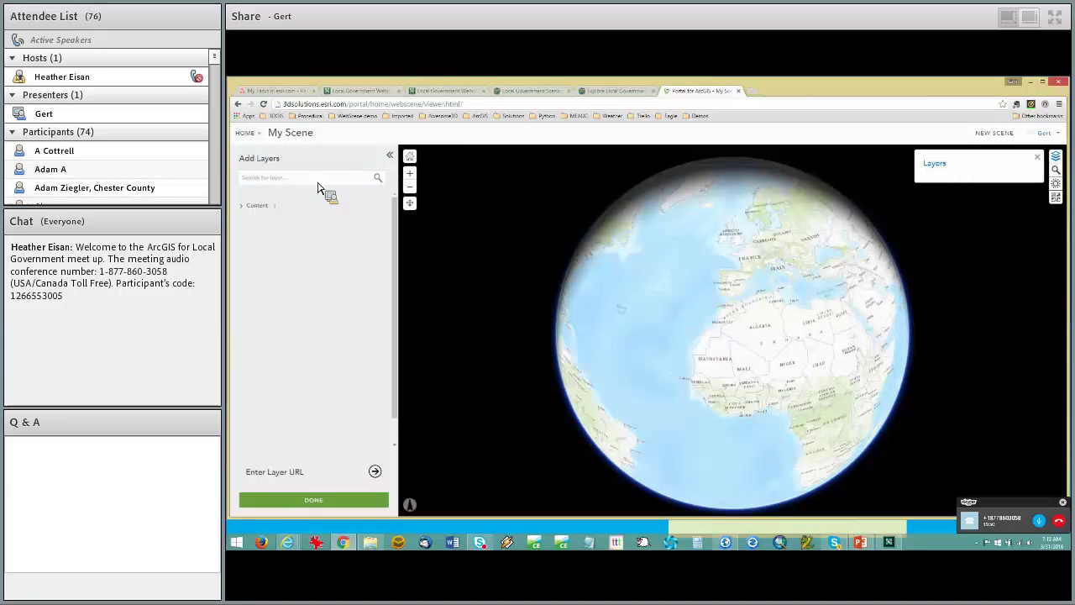
Add the FacilityPoints3Dm2 feature layer and the BuildingShells_LOD2_CBD_NF scene layer from the portal content to the scene.
click(257, 206)
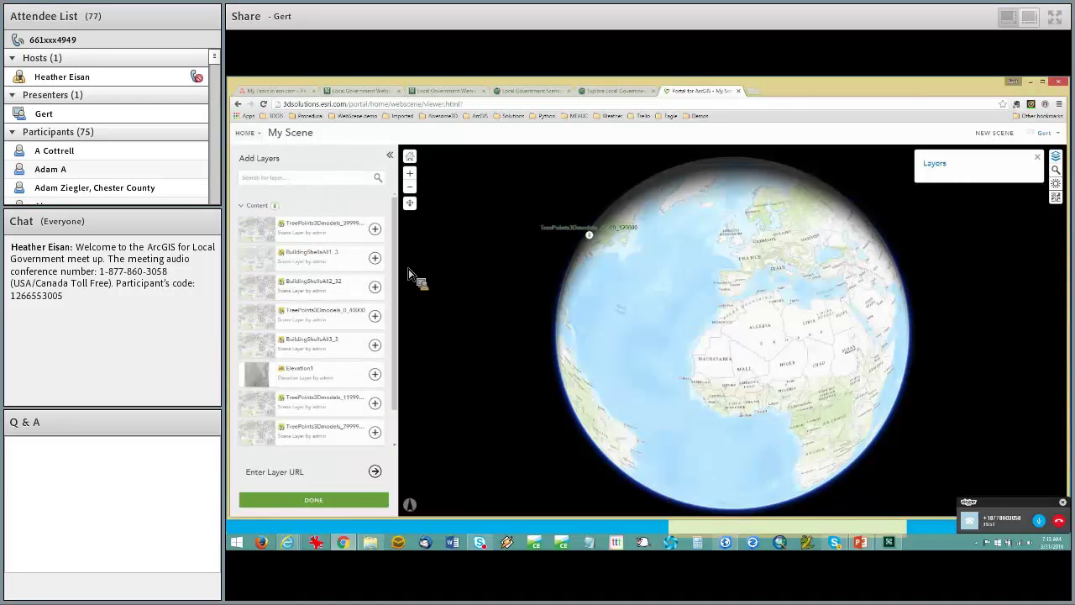
scroll(398, 294, down, 1)
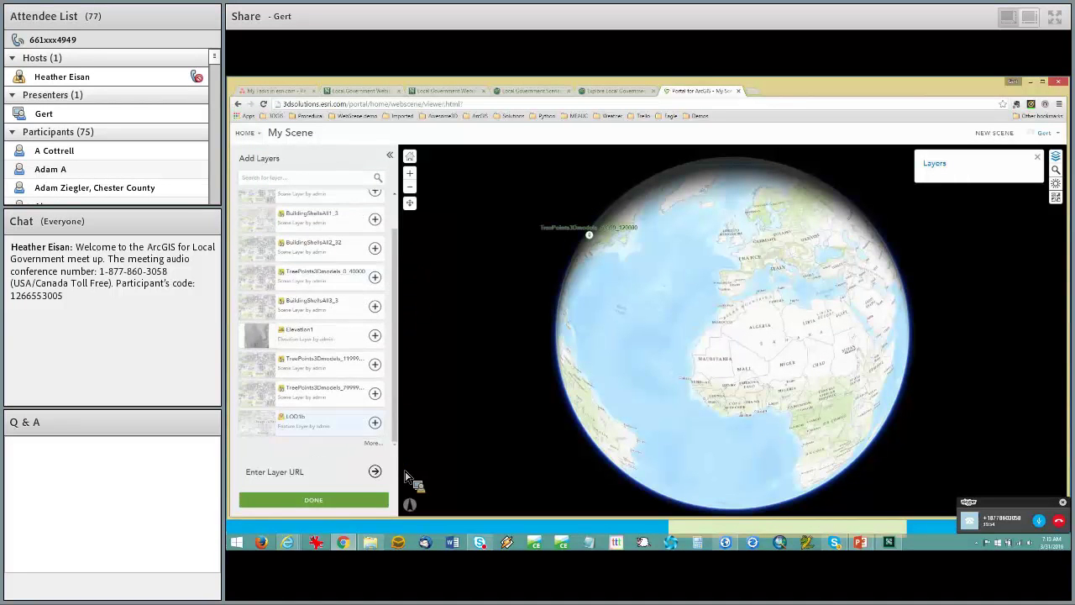
click(375, 445)
scroll(402, 310, down, 1)
drag(399, 303, 378, 415)
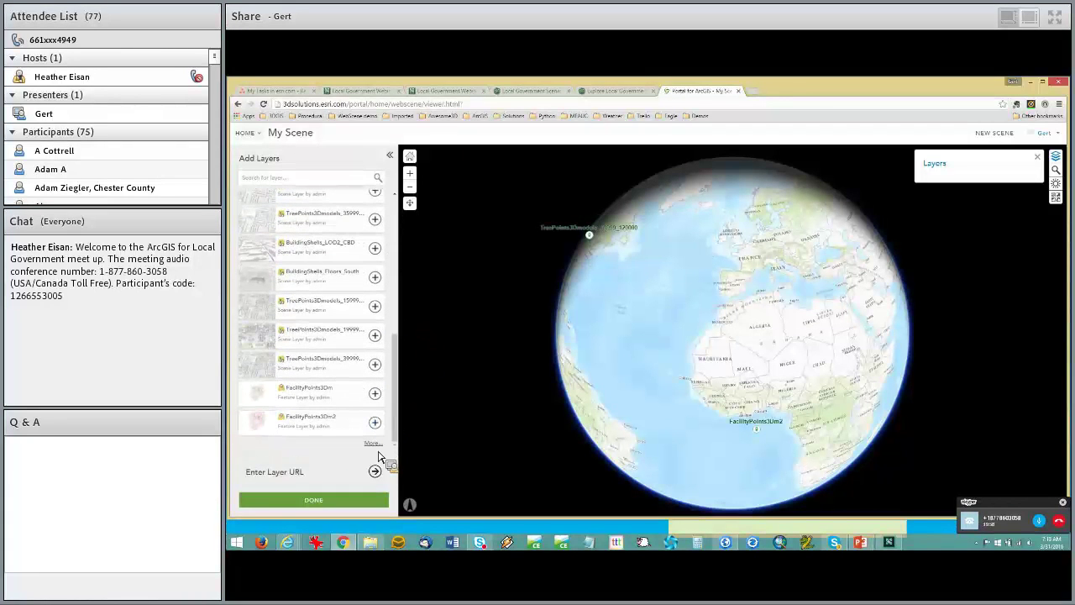
click(377, 424)
click(380, 446)
drag(398, 351, 397, 378)
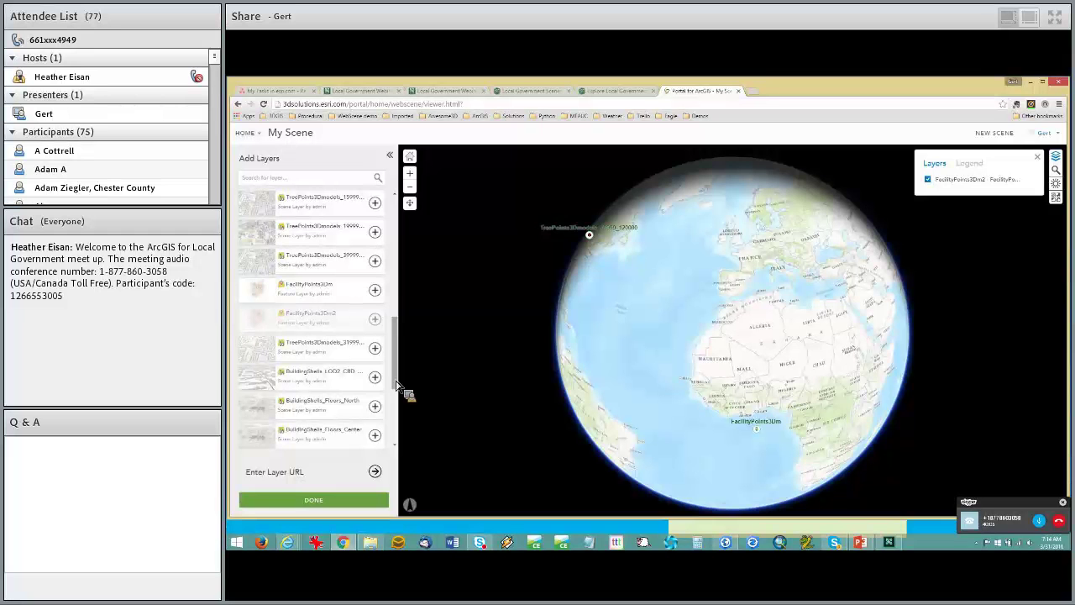
click(375, 377)
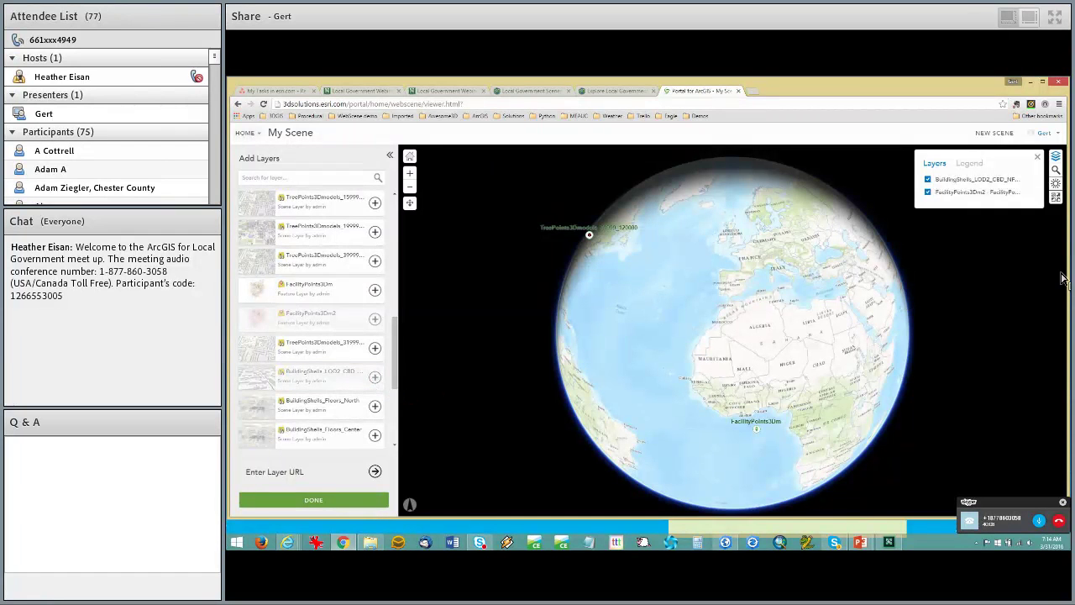
Zoom to the facility points over Naperville, inspect the downtown 3D buildings in a tilted view, and finish adding layers.
click(1033, 192)
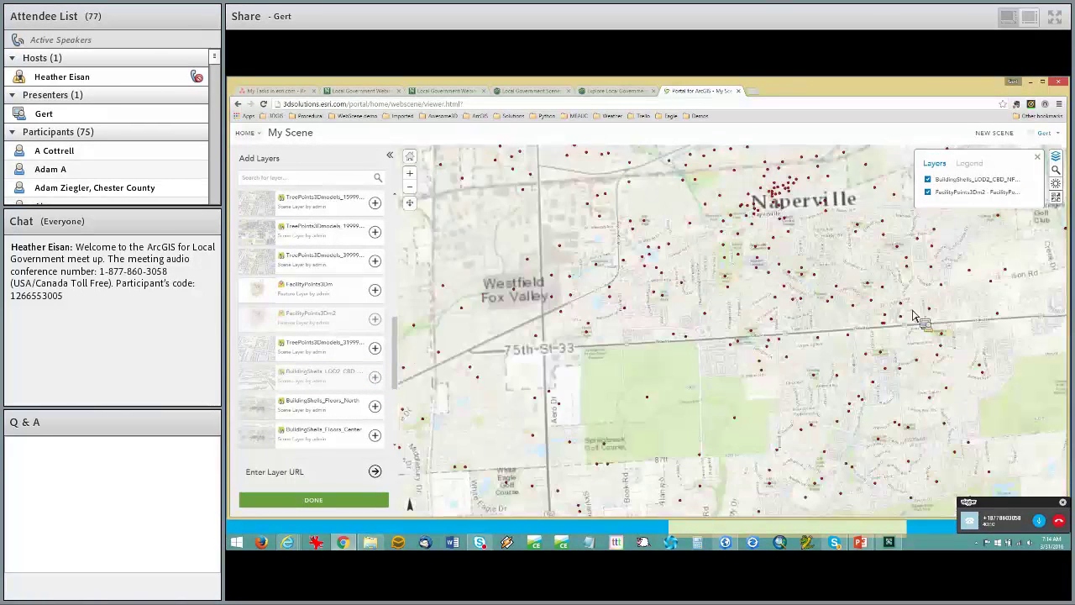
right_drag(704, 428, 720, 333)
scroll(721, 333, up, 3)
right_drag(743, 411, 728, 390)
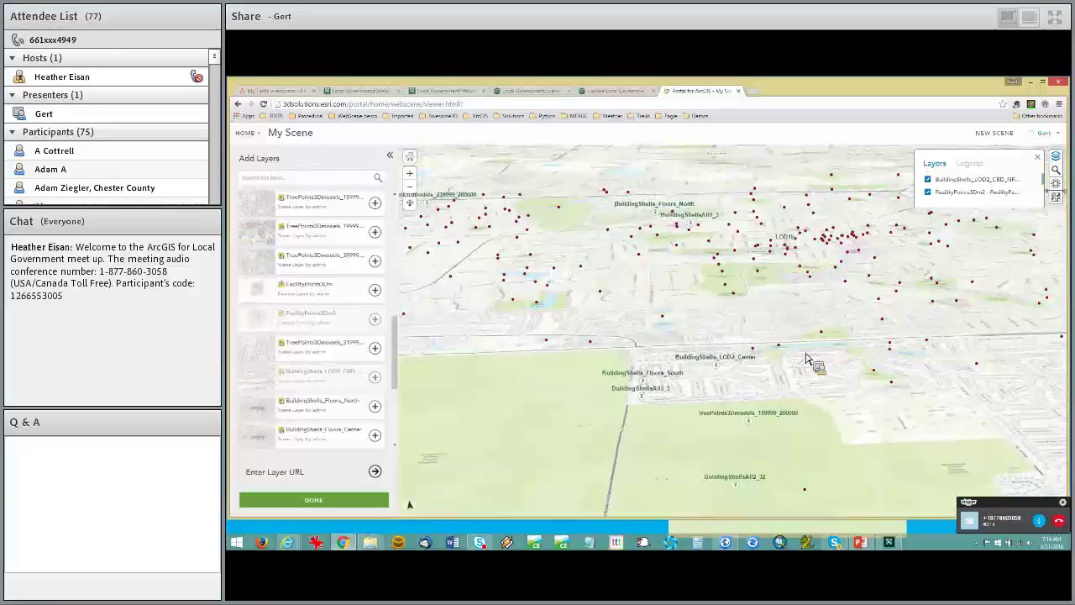
drag(786, 243, 757, 299)
scroll(781, 307, up, 3)
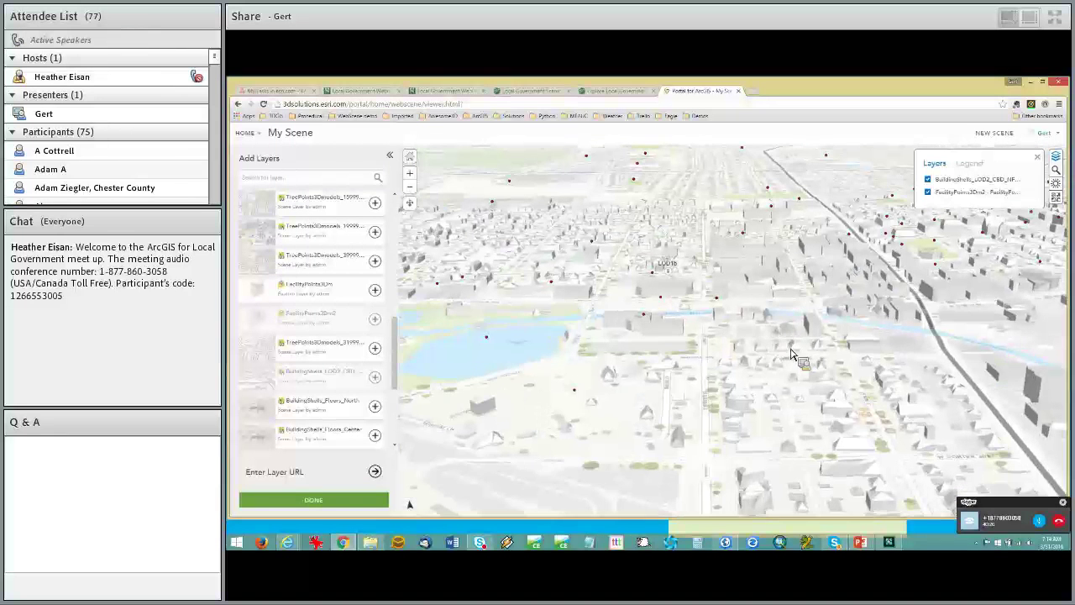
right_drag(767, 385, 735, 359)
drag(752, 373, 696, 344)
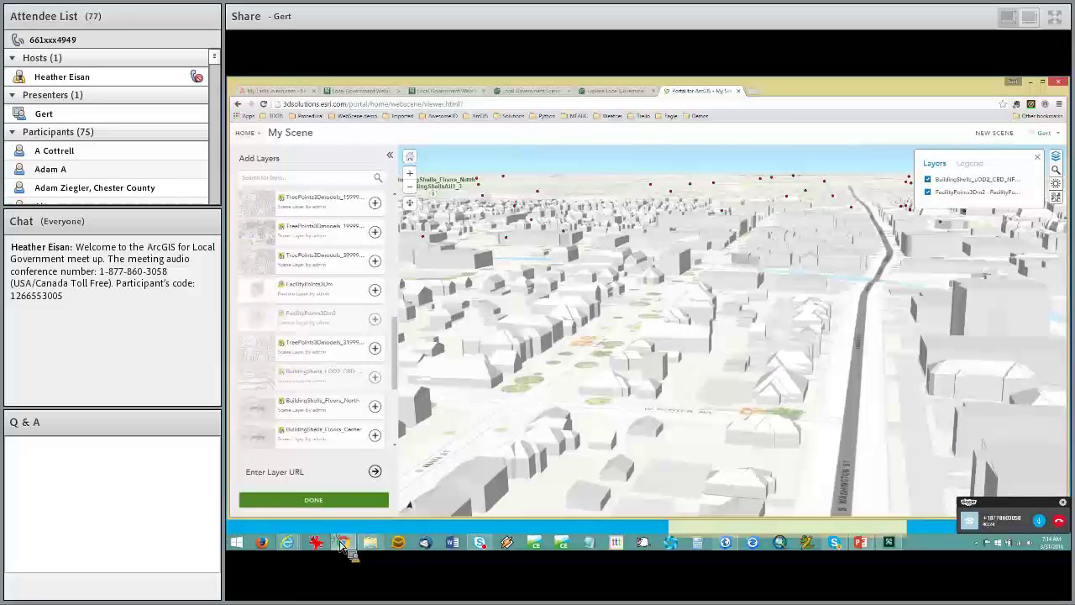
click(333, 499)
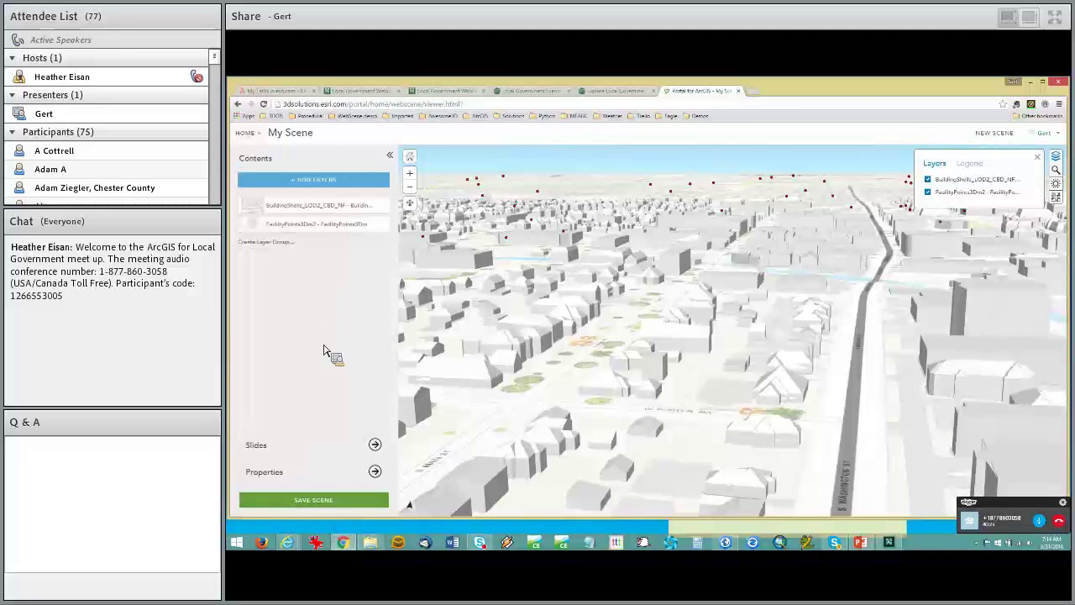
Configure the BuildingShells_LOD2_CBD_NF layer to use changed symbols with a light tan color.
click(382, 207)
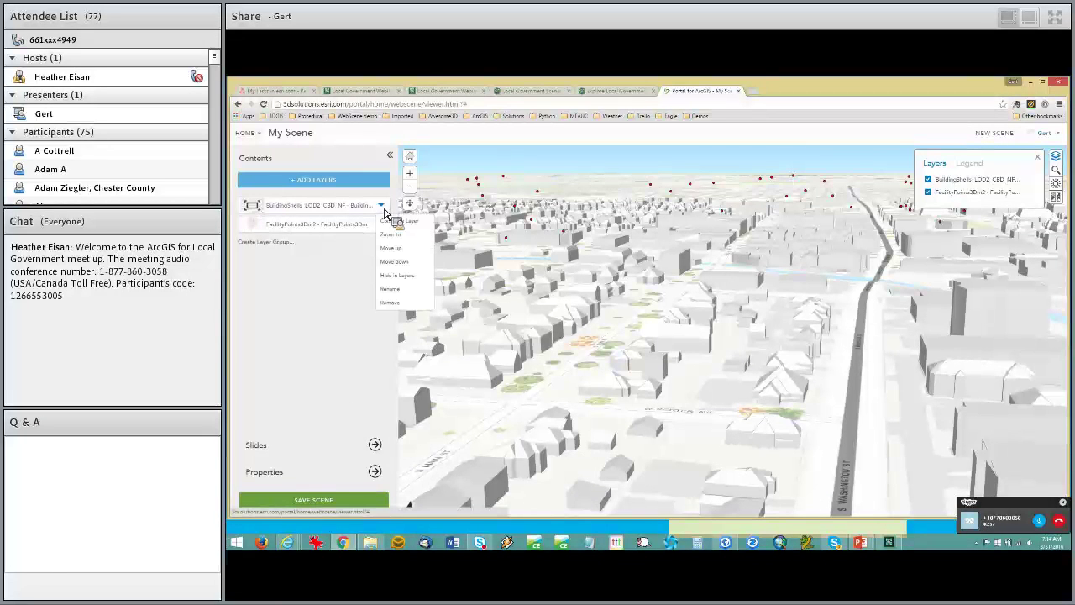
click(394, 221)
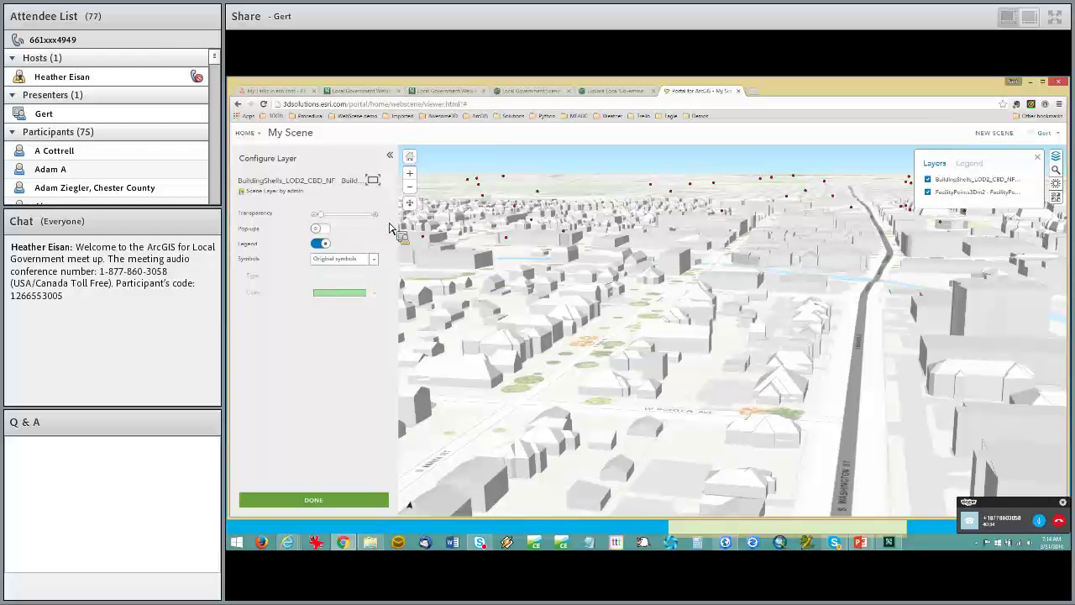
click(332, 258)
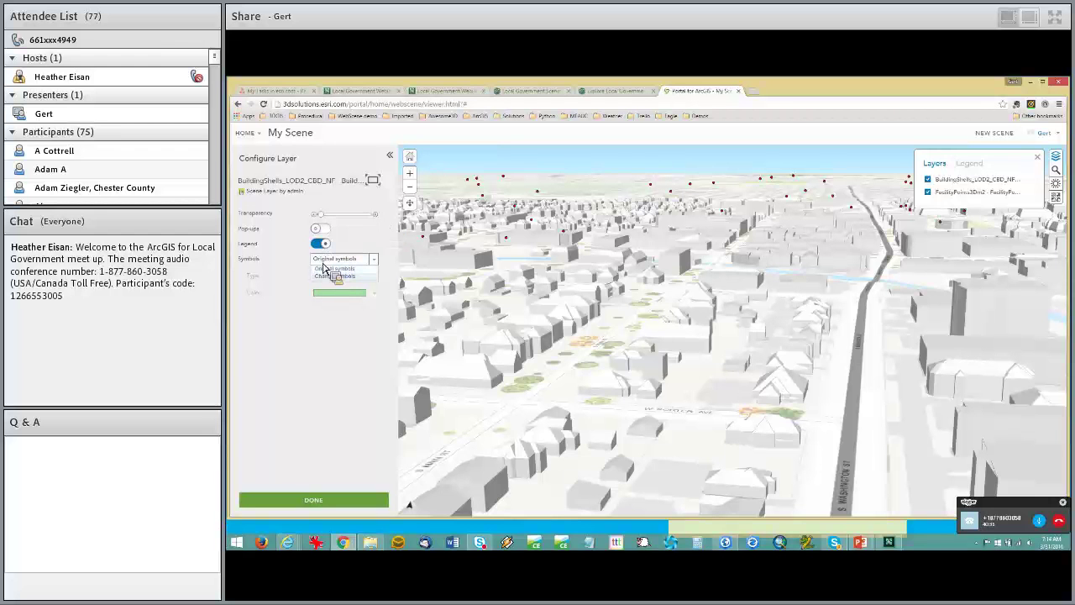
click(323, 280)
click(336, 292)
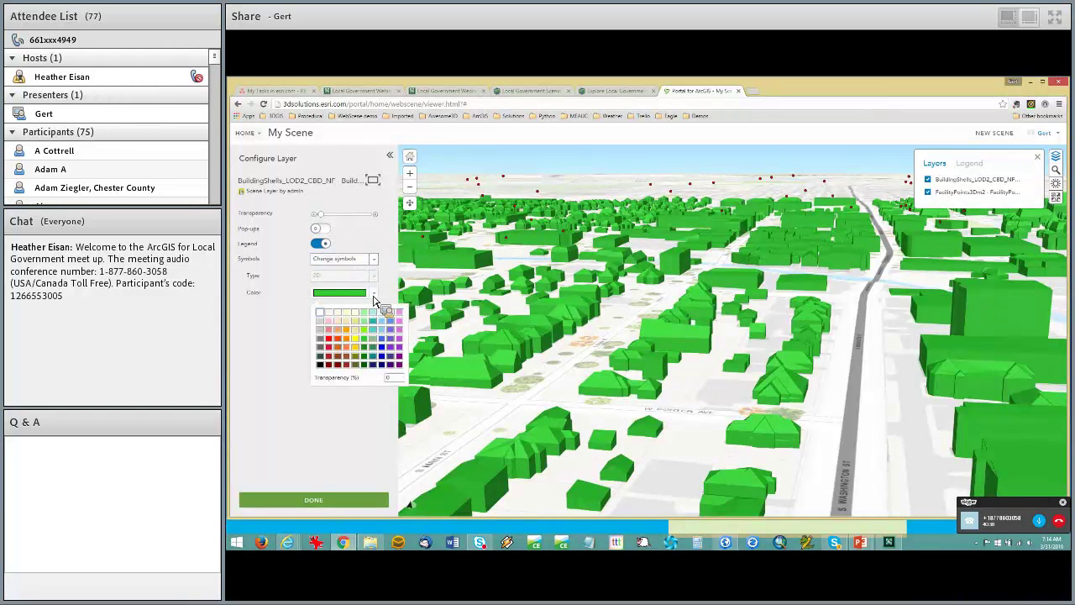
click(342, 330)
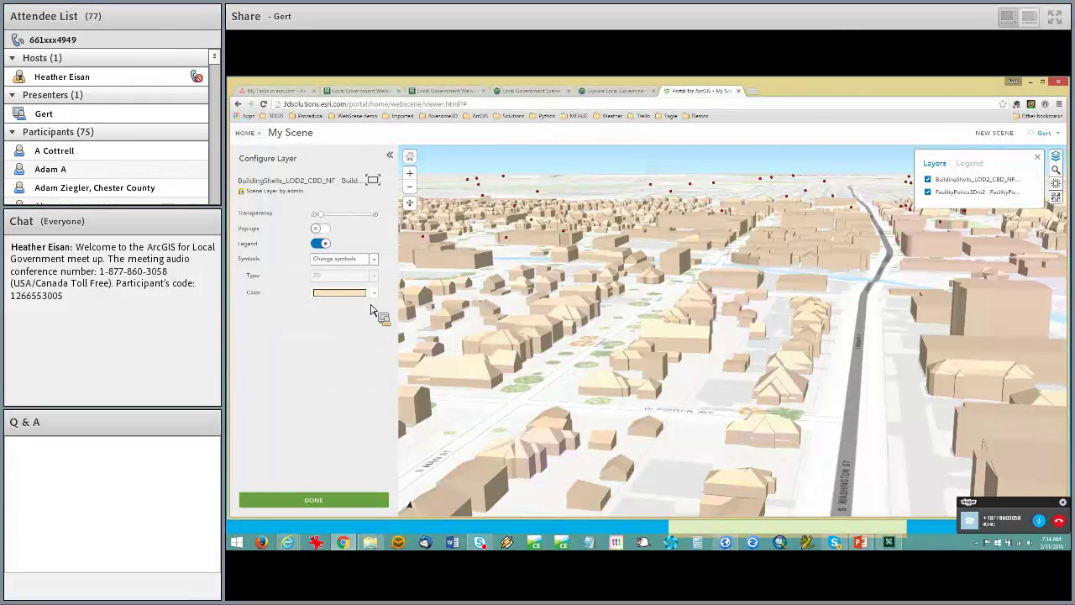
Enable pop-ups on the building layer, check one building's attributes, and finish configuring the layer.
click(323, 228)
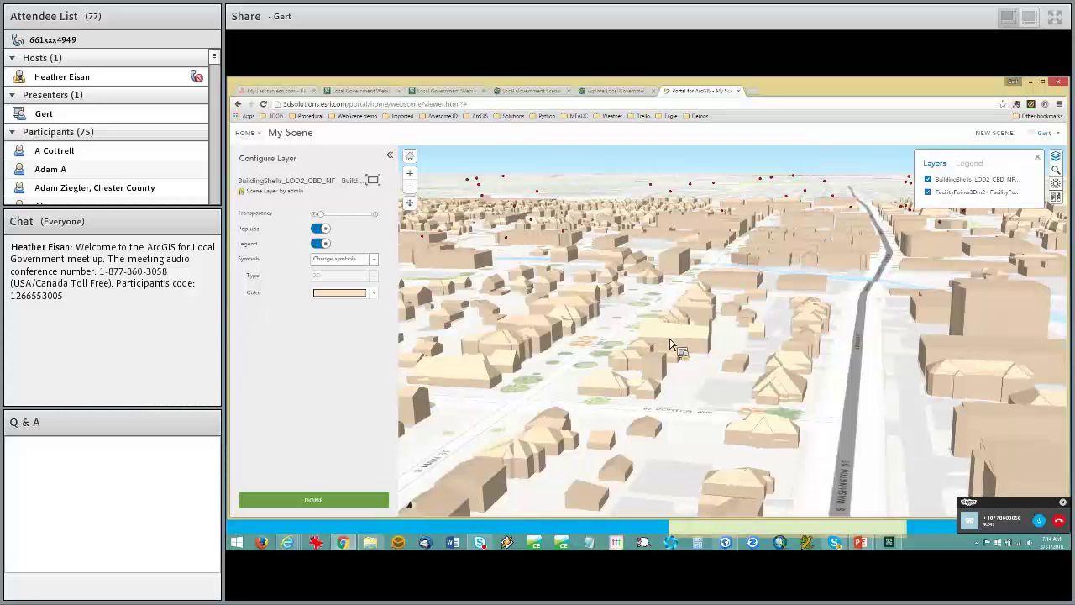
click(537, 351)
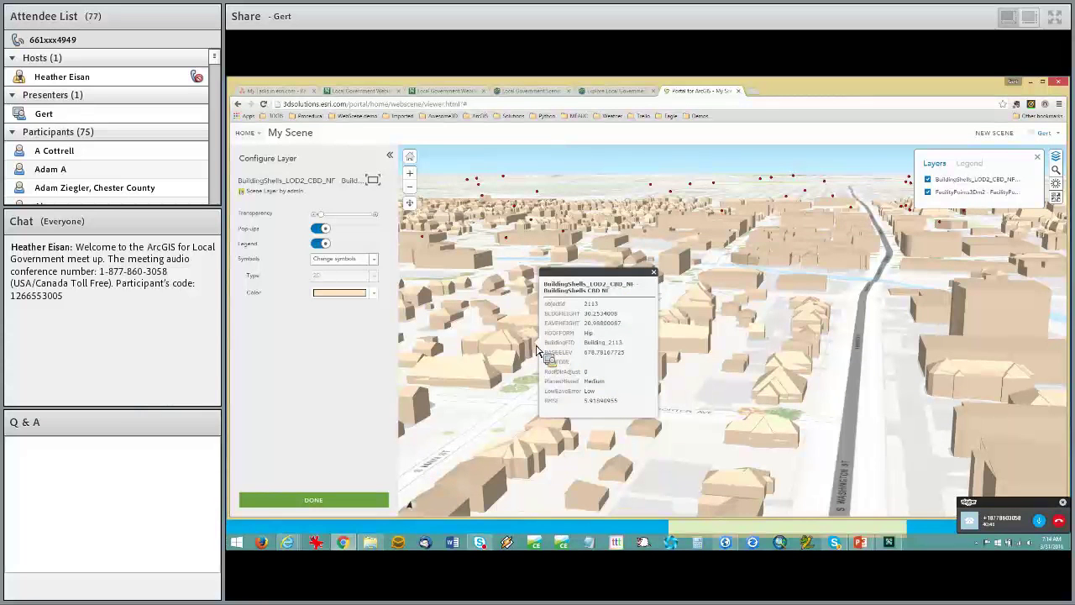
click(654, 272)
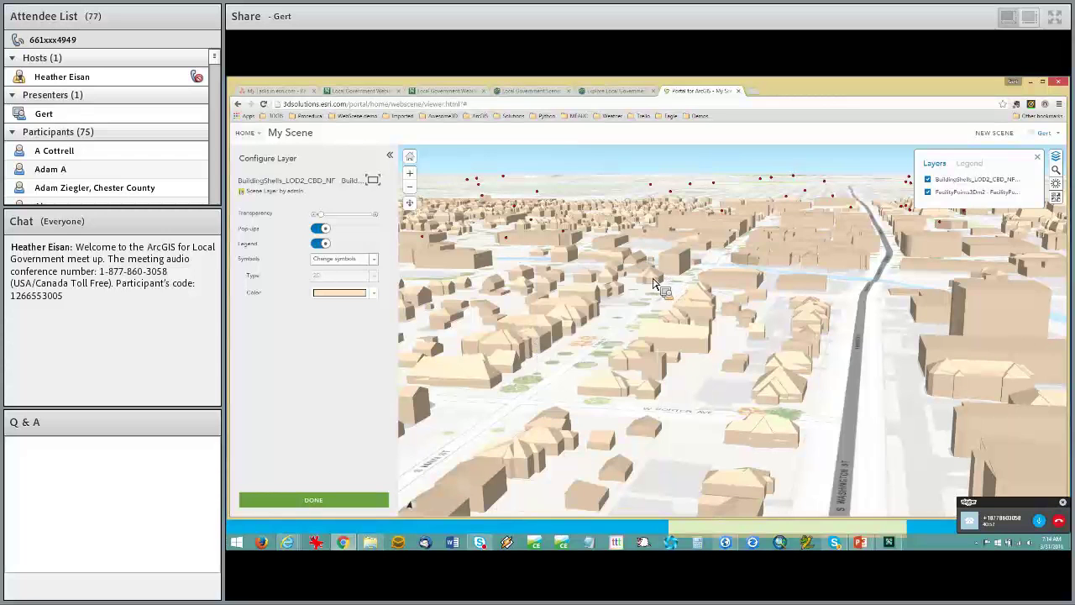
click(313, 499)
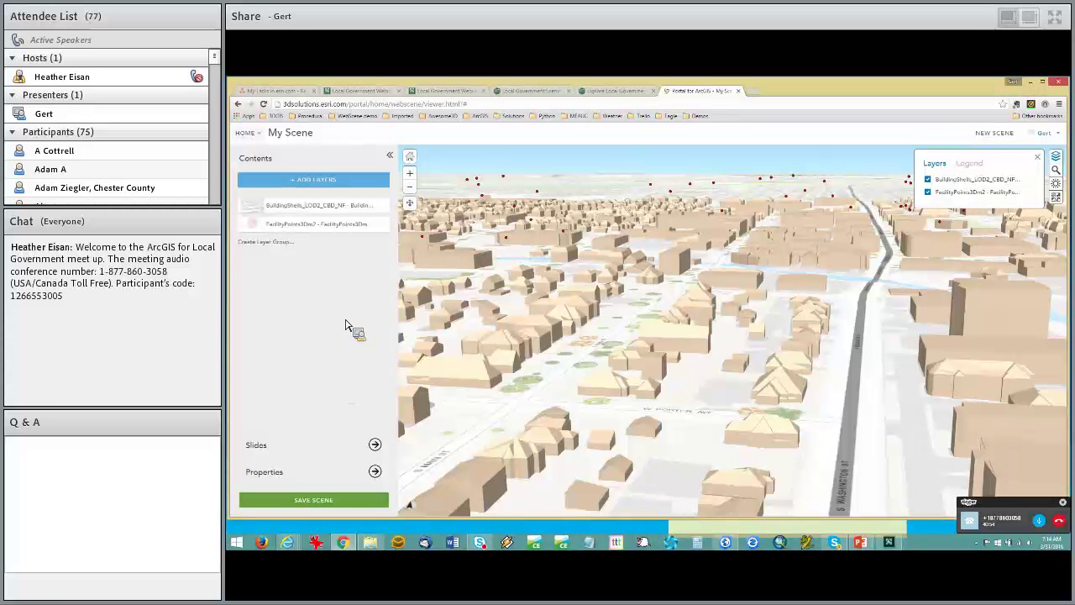
Frame the buildings along South Washington Street and capture the view as the scene's first slide.
click(374, 444)
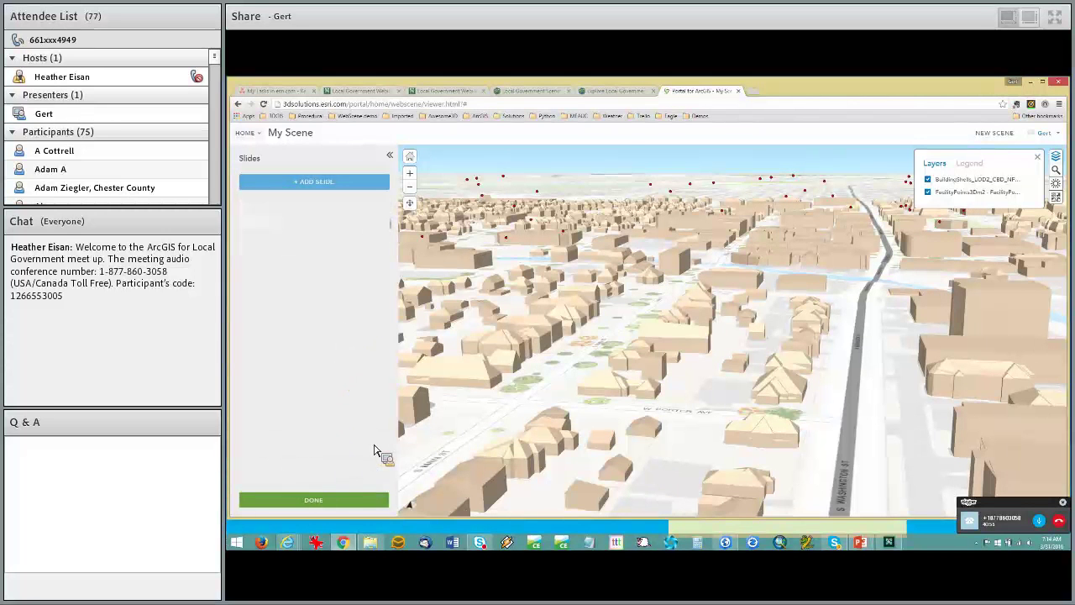
scroll(739, 411, down, 3)
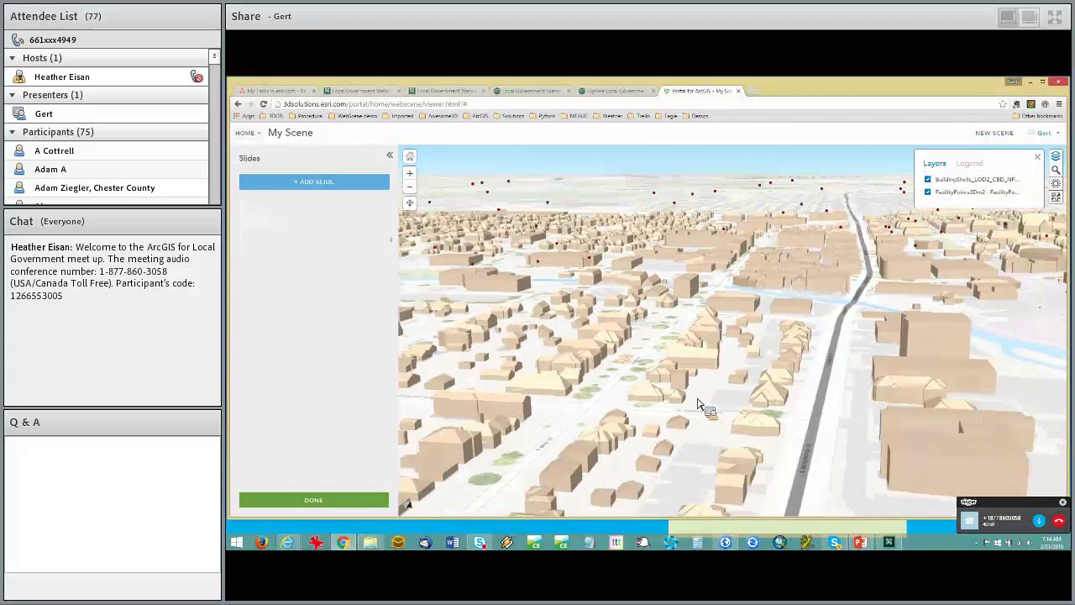
drag(924, 416, 795, 402)
drag(731, 392, 788, 415)
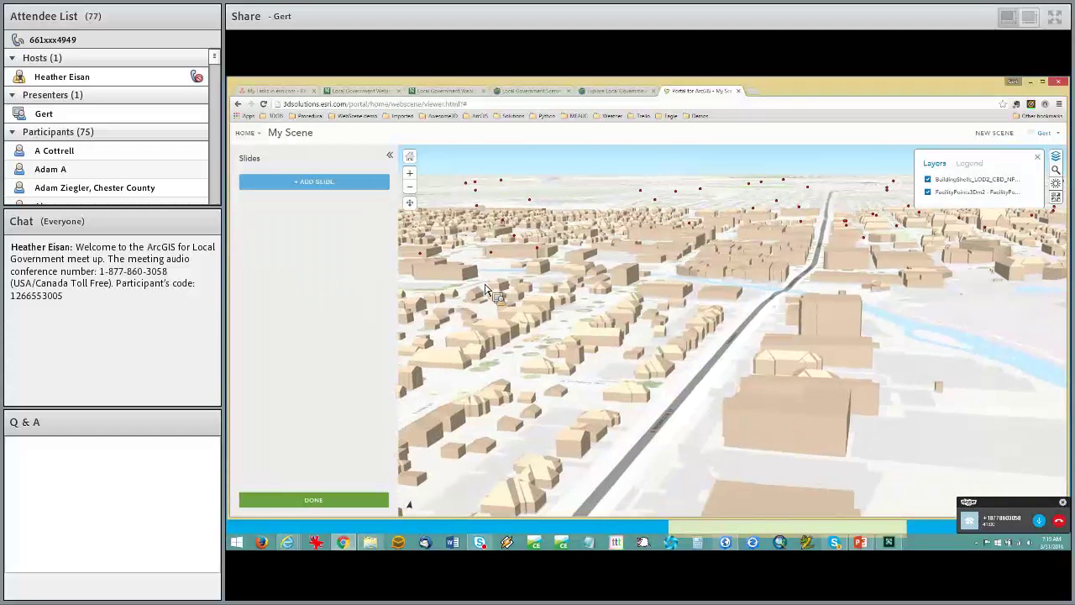
click(352, 195)
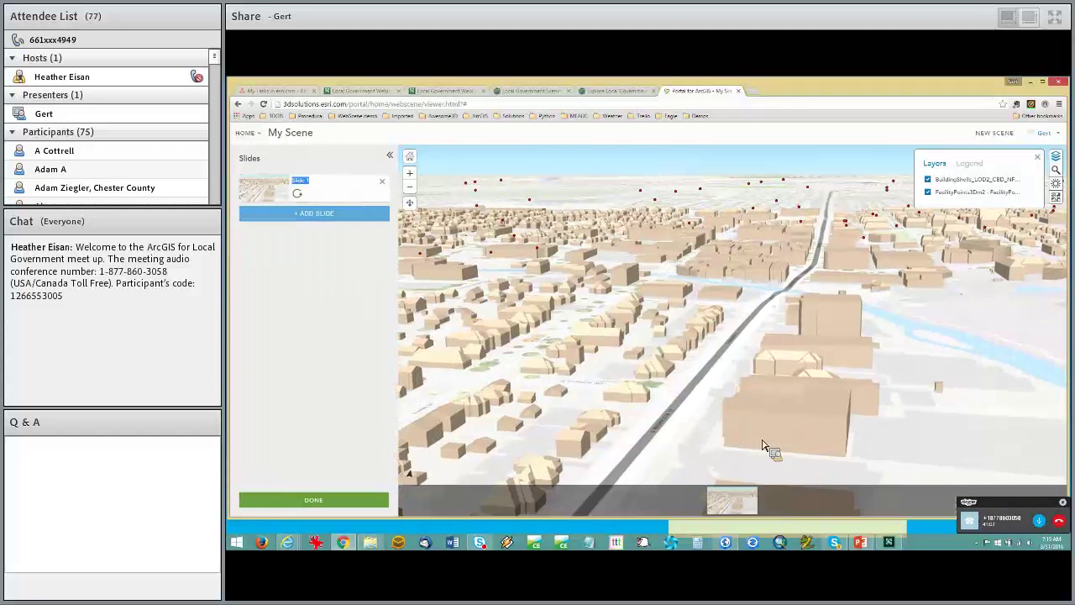
Capture a rotated view of the buildings beside the river as a second slide, recall Slide 1, and finish slide editing.
right_drag(928, 378, 864, 394)
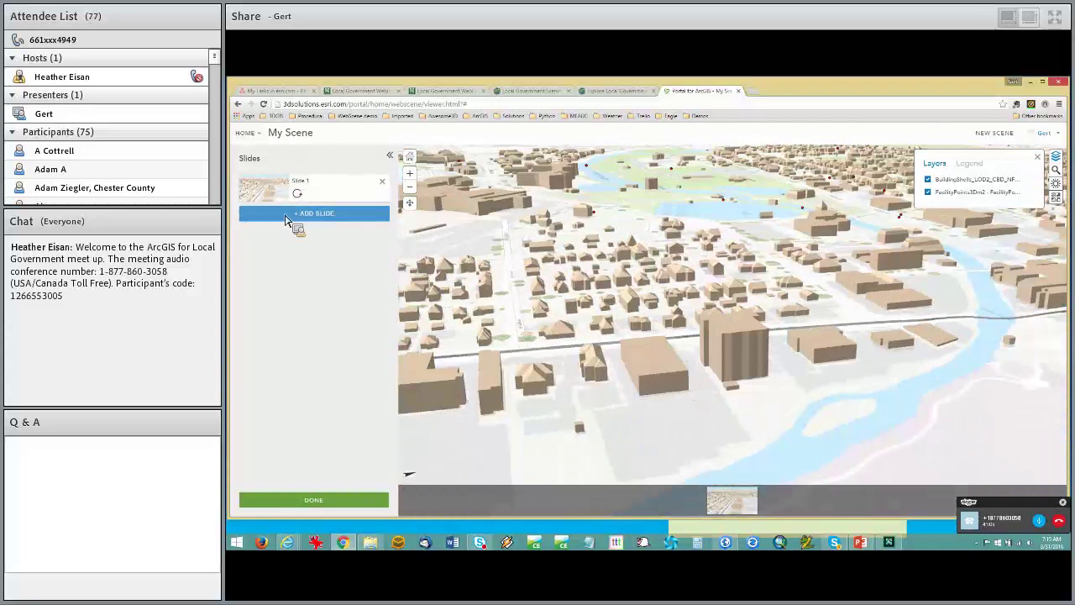
click(313, 213)
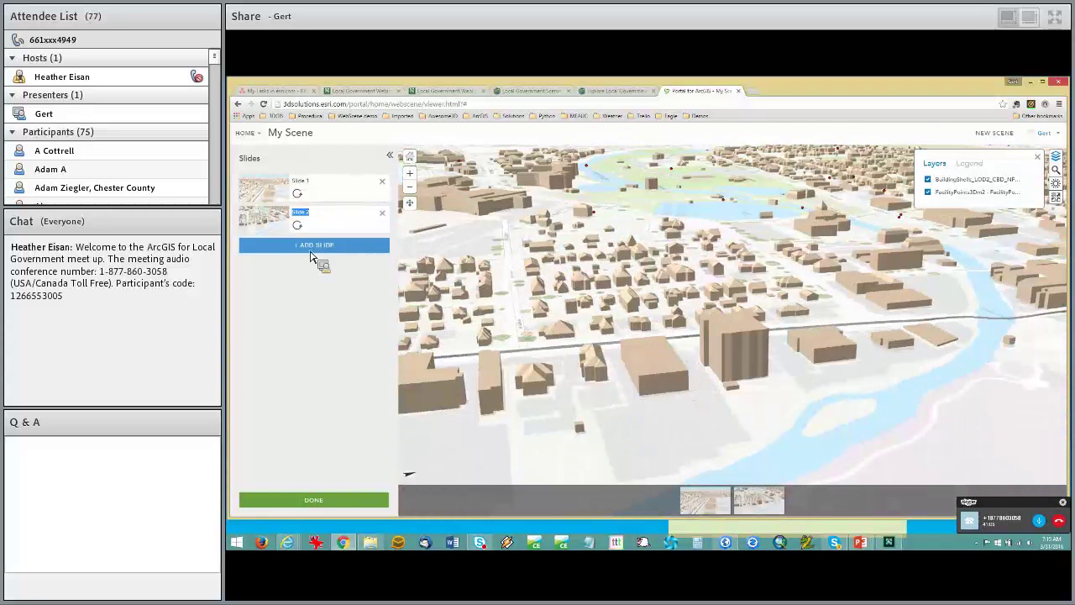
click(707, 504)
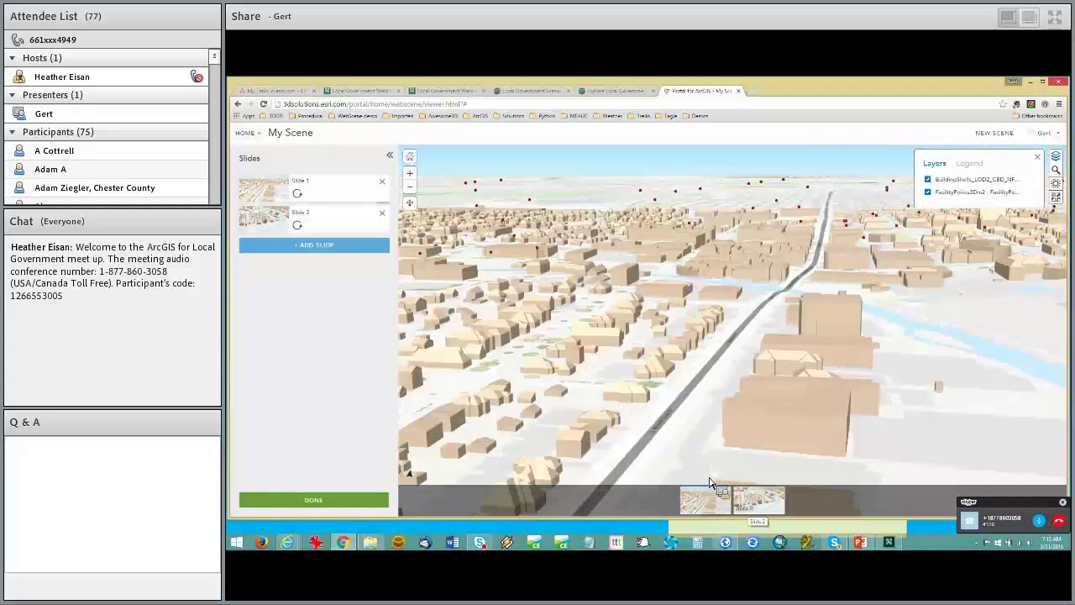
click(315, 504)
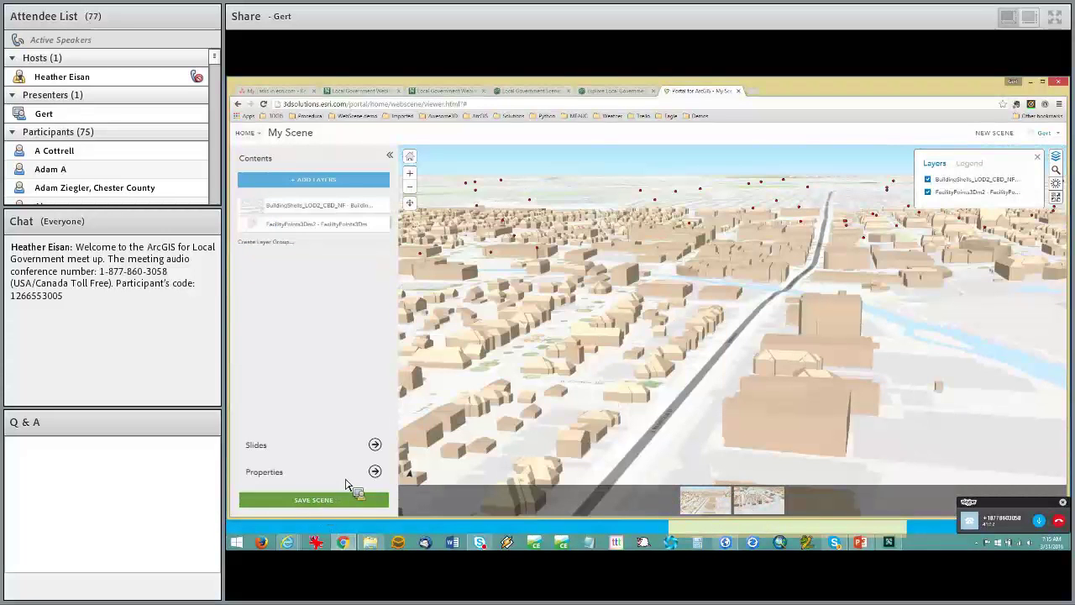
Review the scene's thumbnail, title, summary and elevation properties.
click(349, 478)
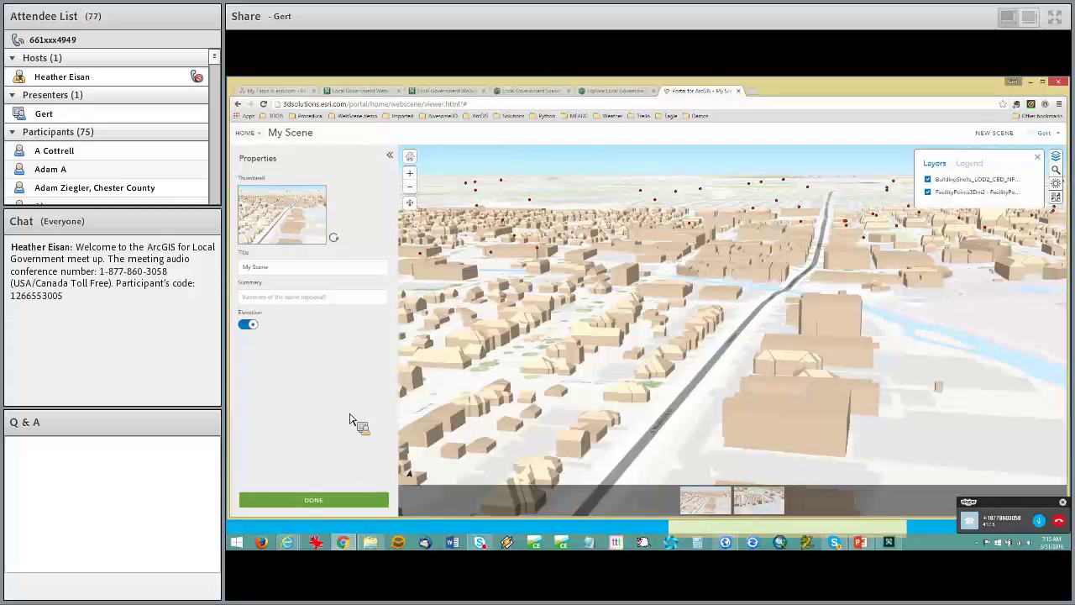
click(340, 500)
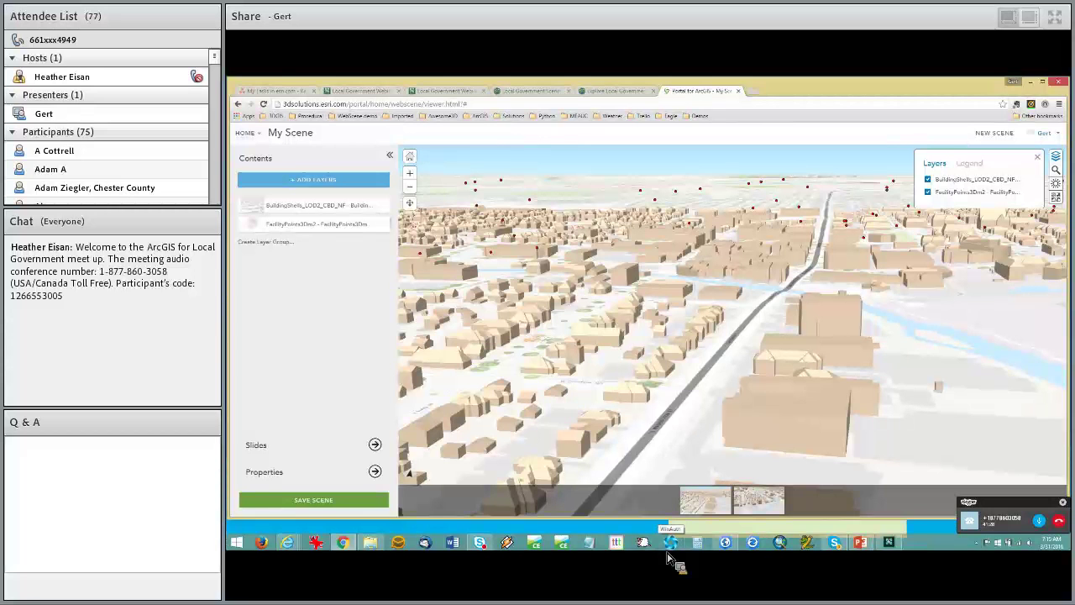
Switch to the PowerPoint slide show and advance past the Basic Scene web scene slide to the Specifications slide.
mouse_move(888, 544)
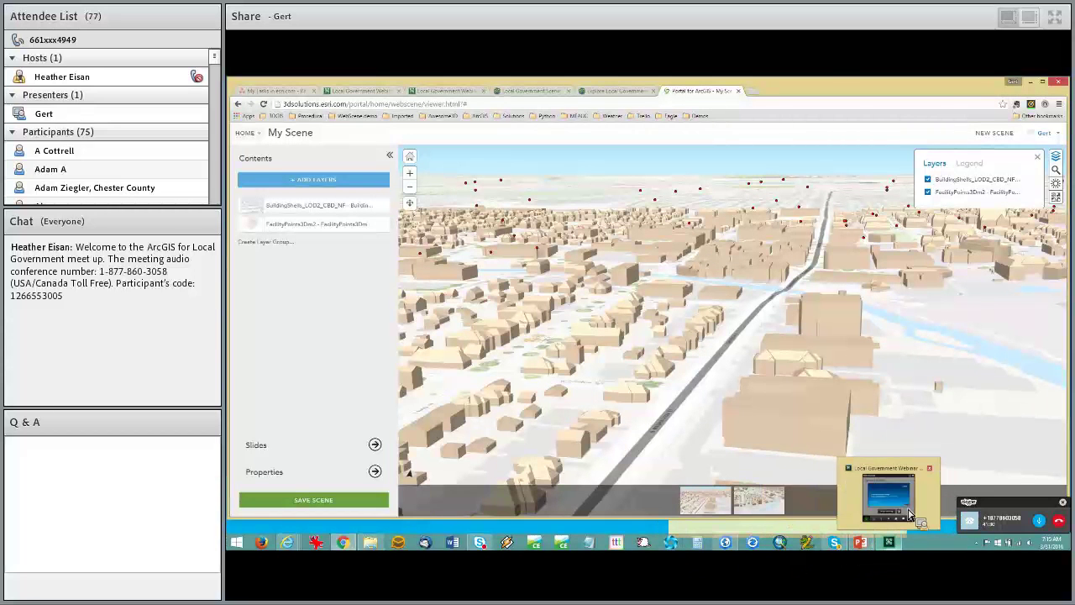
click(888, 542)
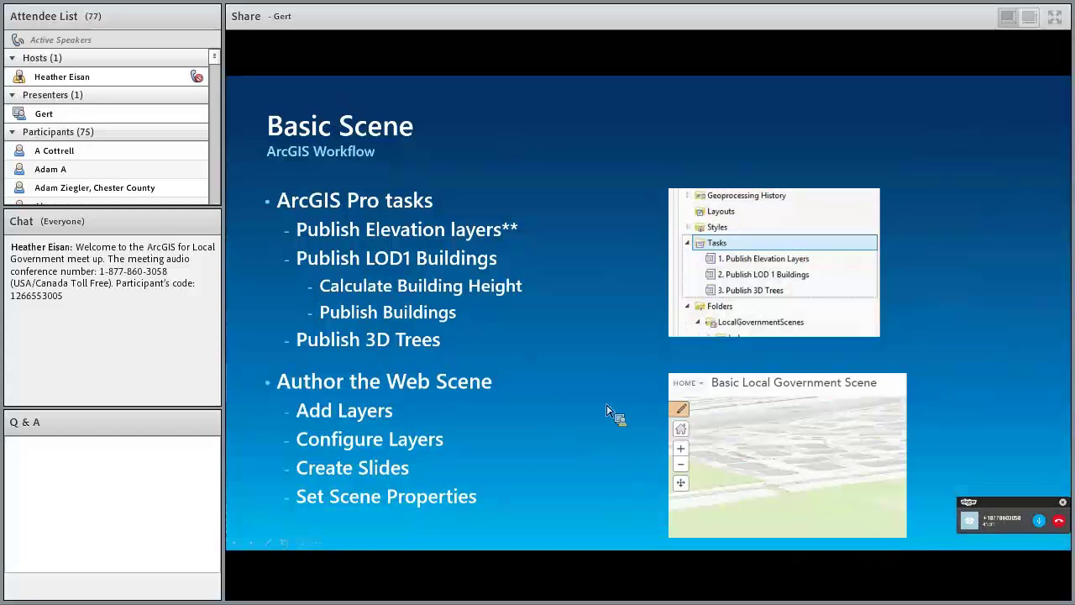
click(544, 397)
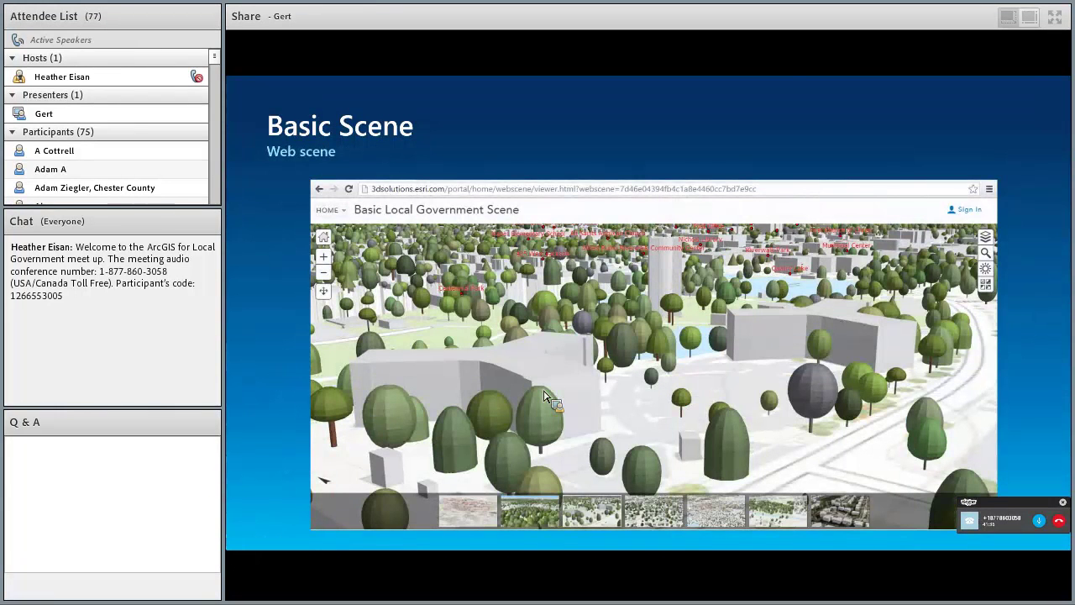
click(544, 398)
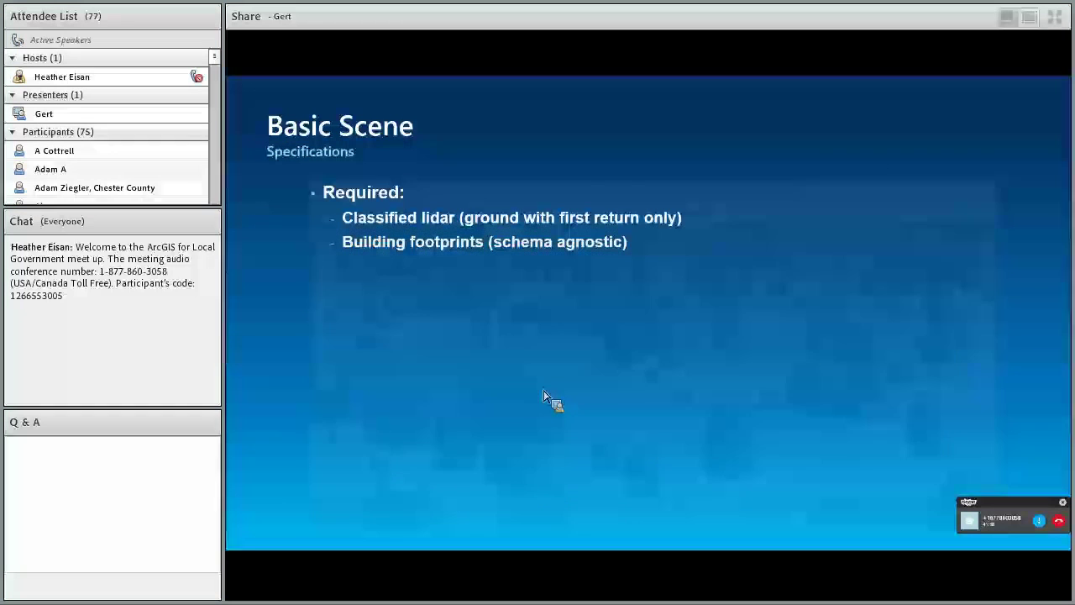
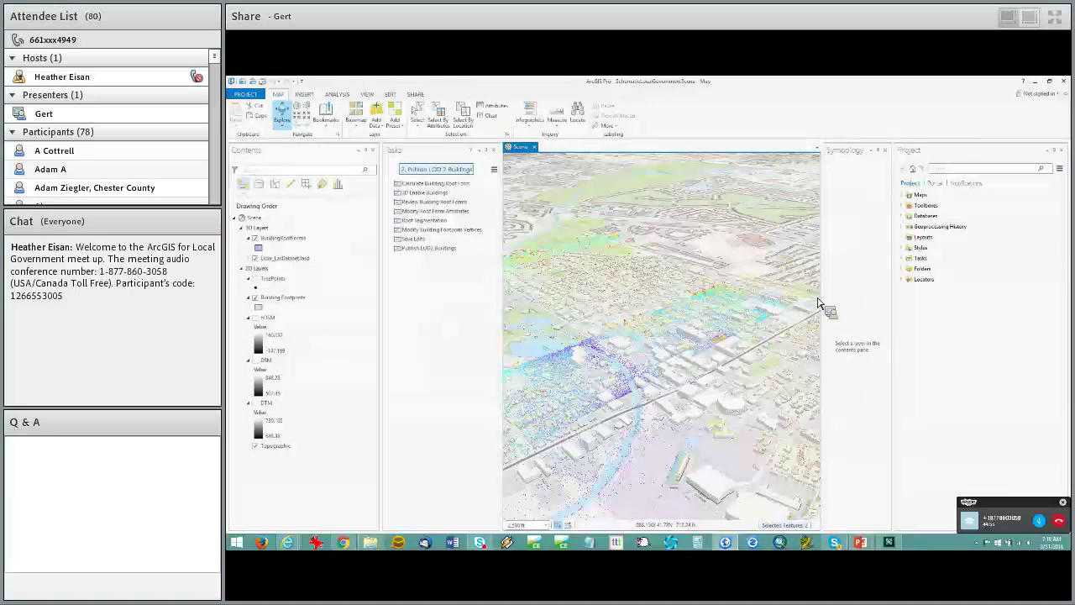
List the project's tasks and review the parameters of the Calculate Building Roof Form task in Publish LOD 2 Buildings.
click(904, 258)
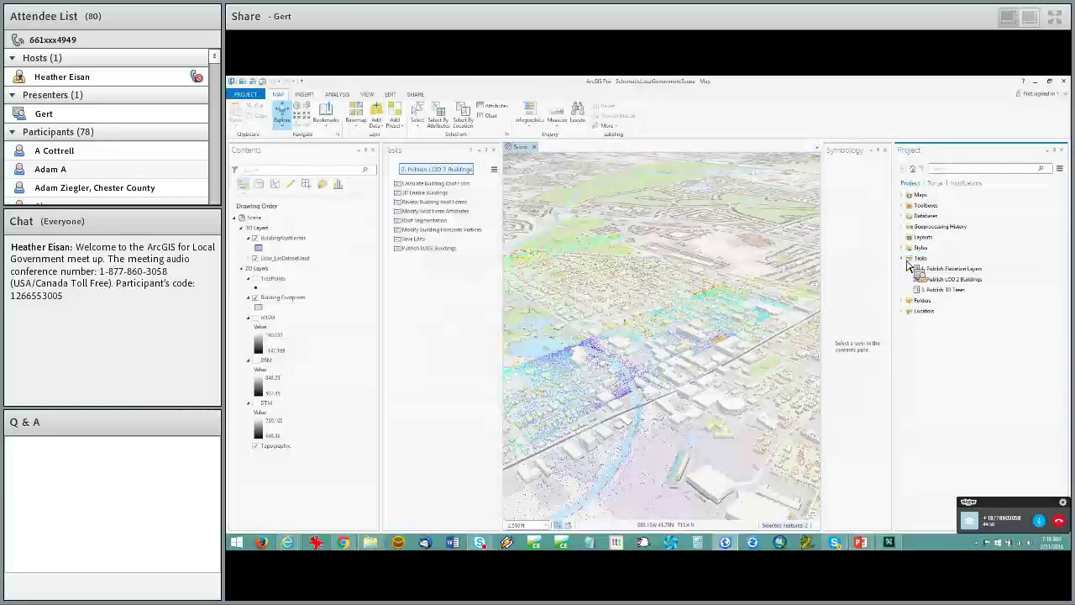
drag(936, 269, 521, 194)
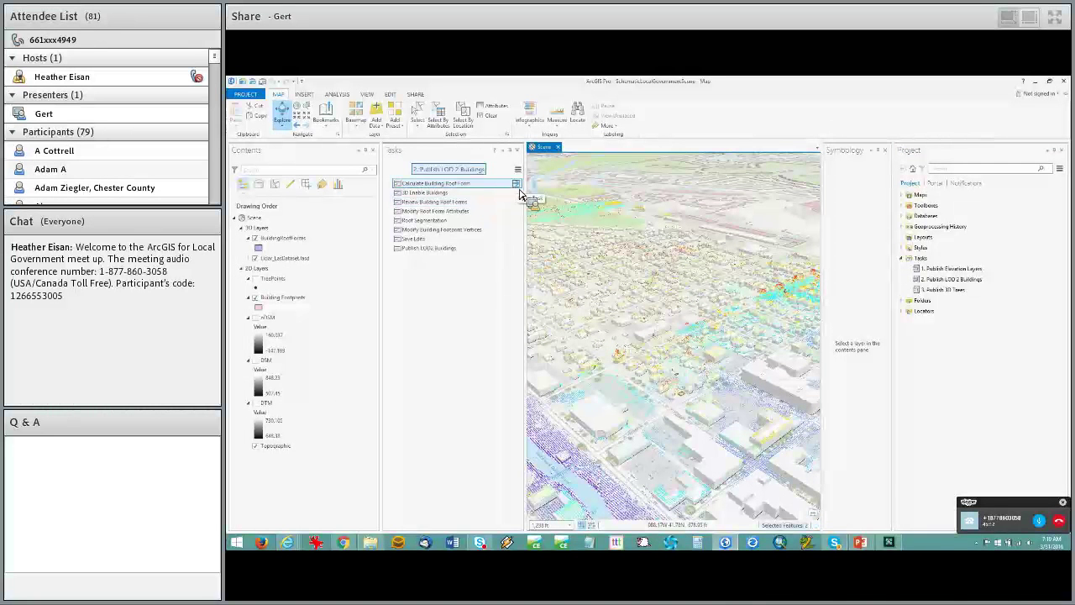
click(518, 187)
drag(528, 228, 578, 231)
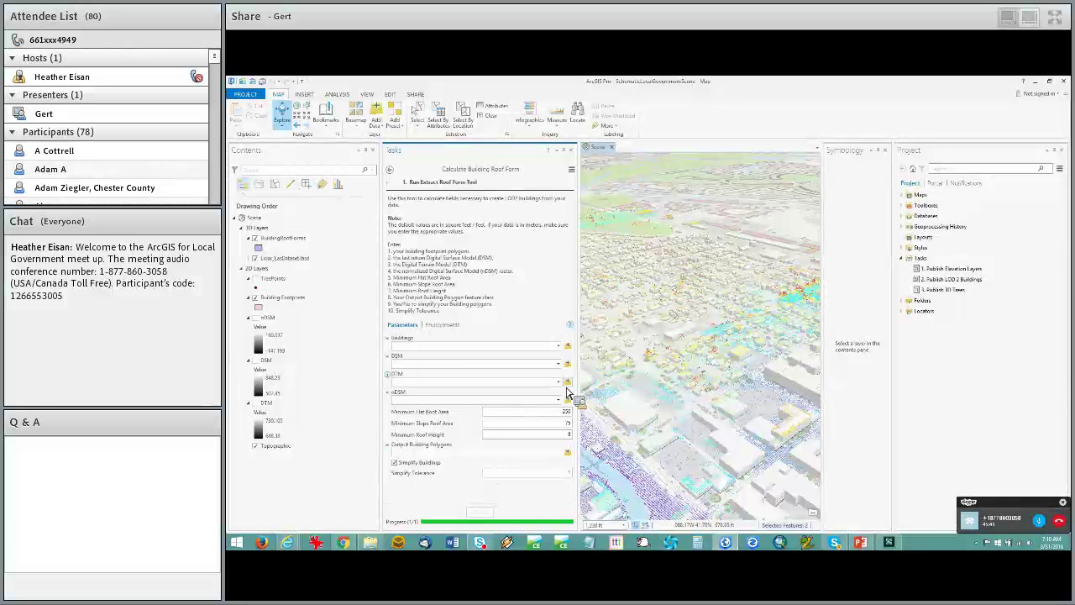
click(389, 169)
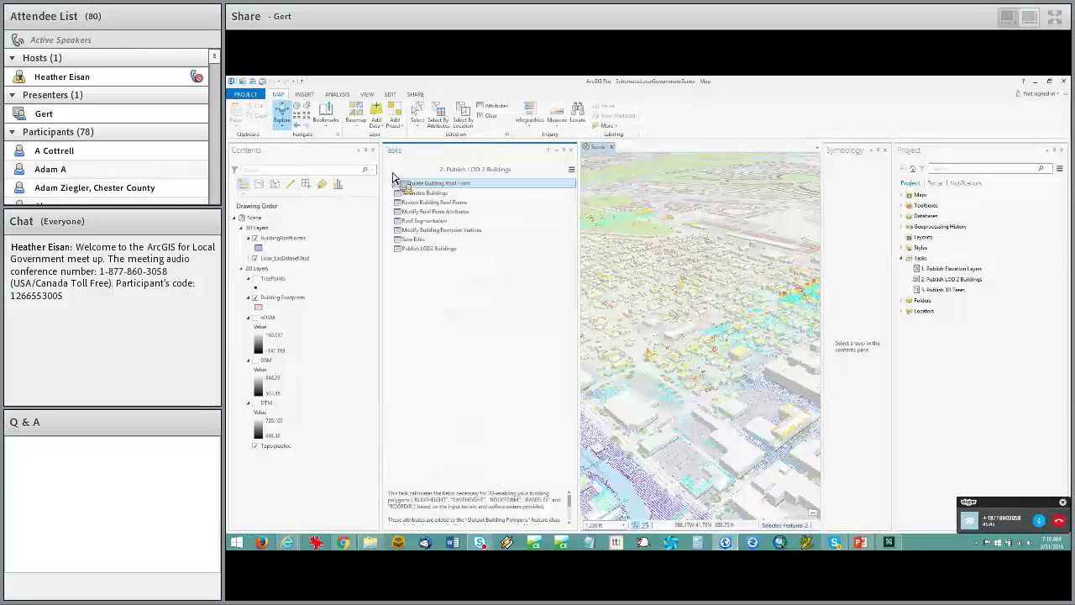
Read the 3D Enable Building Polygons instructions, return to the task list and narrow the Tasks pane.
click(569, 194)
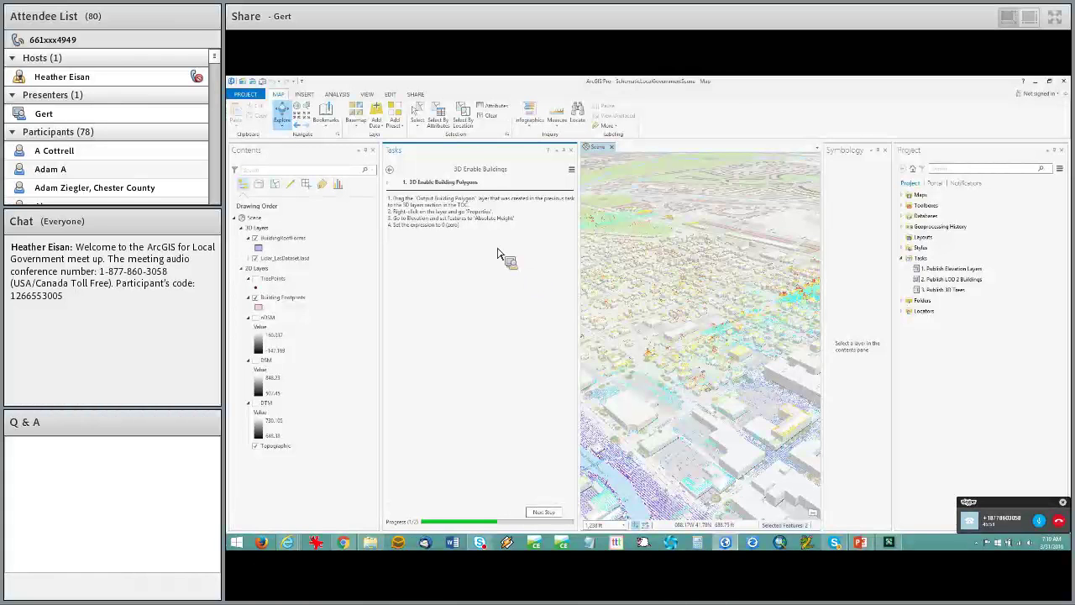
click(389, 169)
click(638, 336)
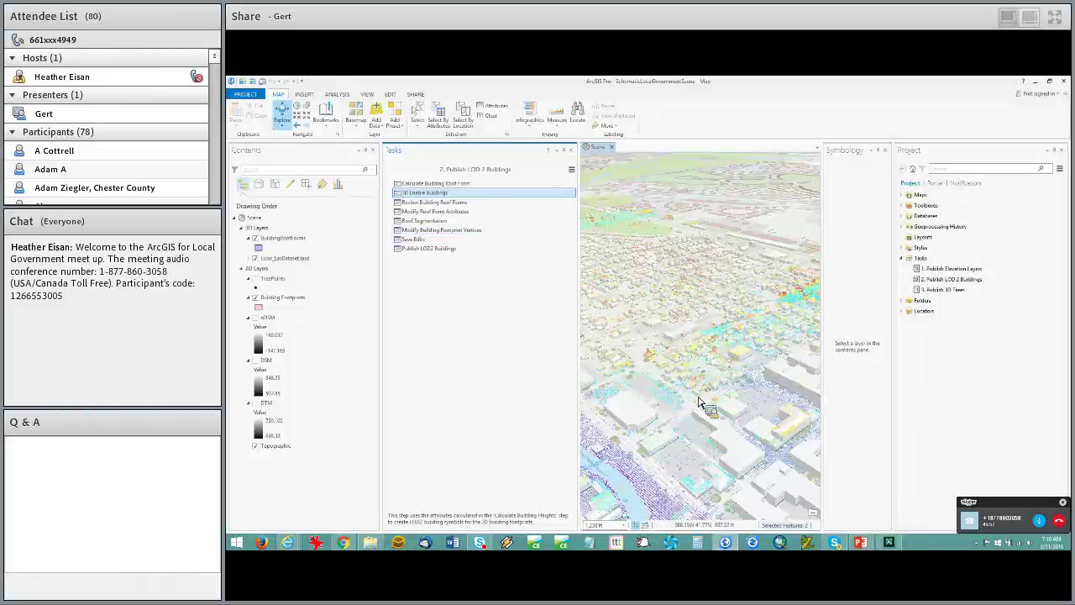
drag(579, 361, 494, 361)
Examine the pitched-roof LOD2 buildings against the lidar points from several angles in the 3D scene.
drag(759, 304, 570, 381)
drag(784, 326, 602, 392)
drag(760, 360, 771, 456)
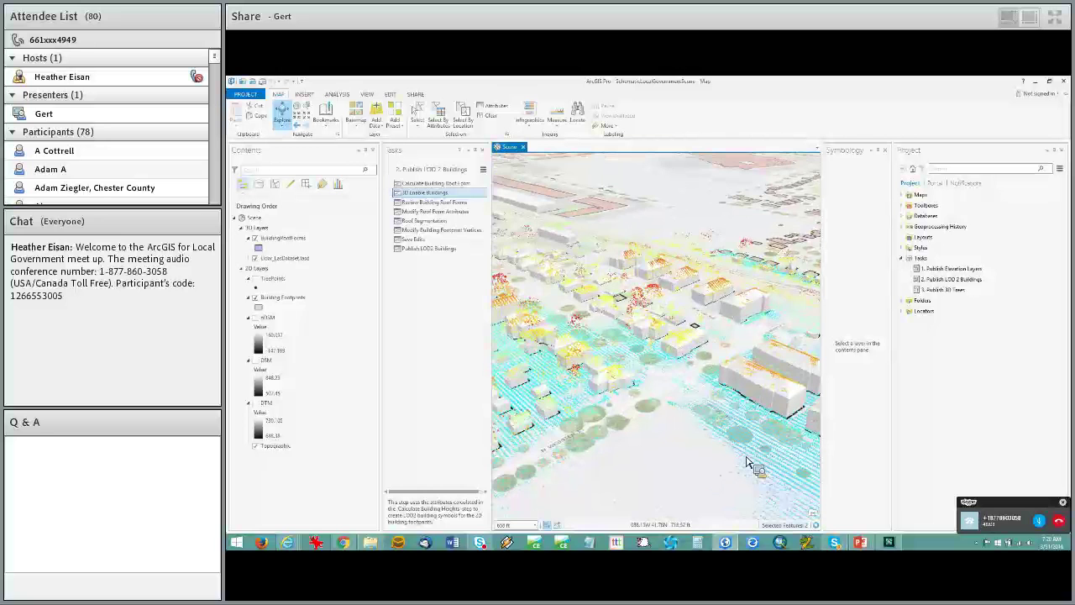
middle_drag(748, 460, 754, 445)
drag(569, 397, 530, 328)
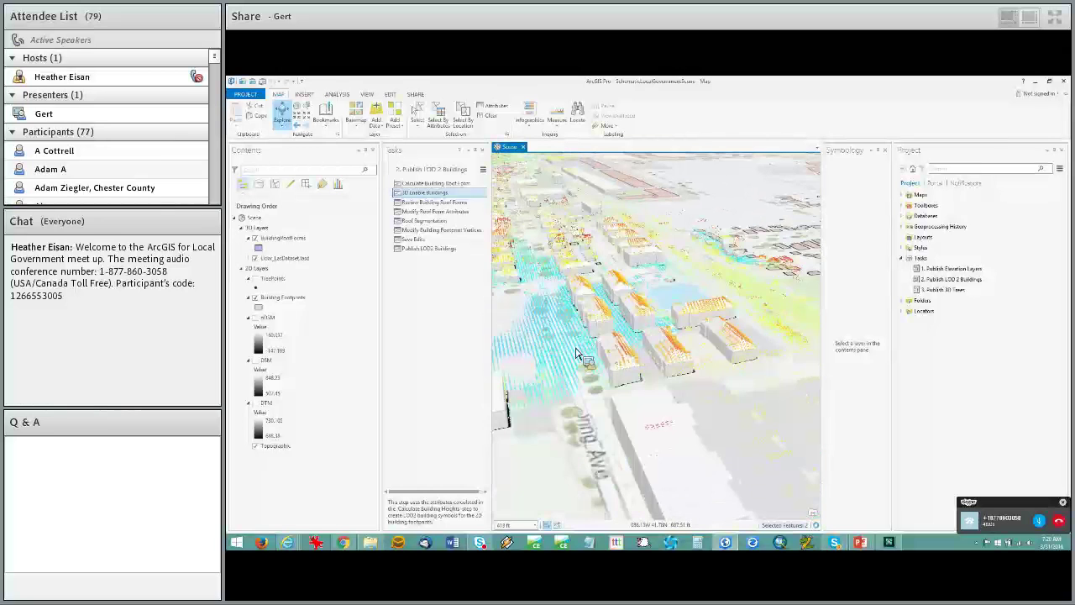
scroll(576, 355, up, 5)
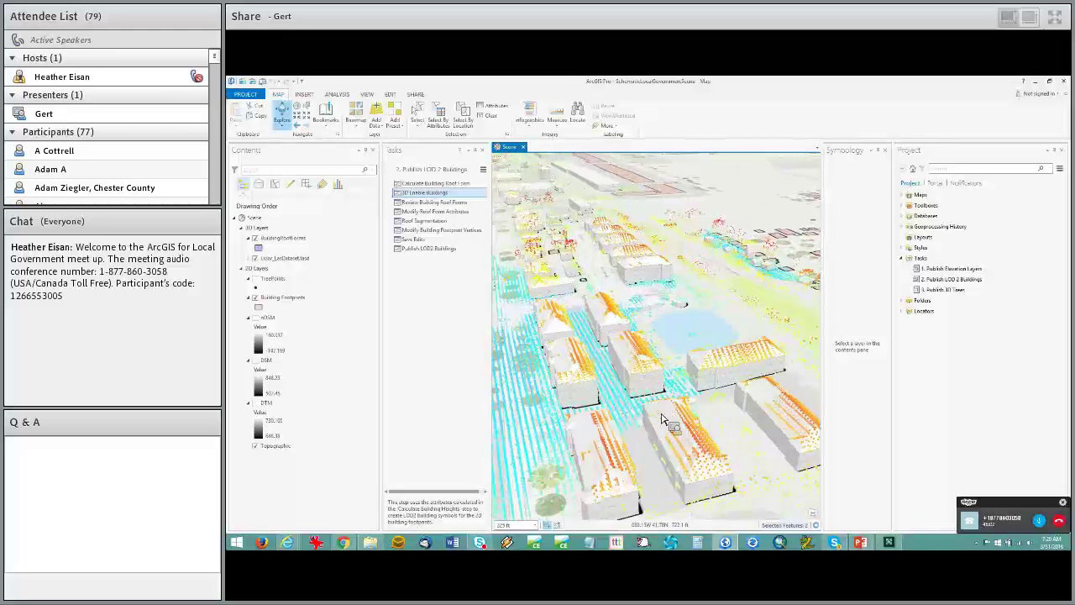
scroll(659, 418, down, 3)
scroll(646, 437, down, 3)
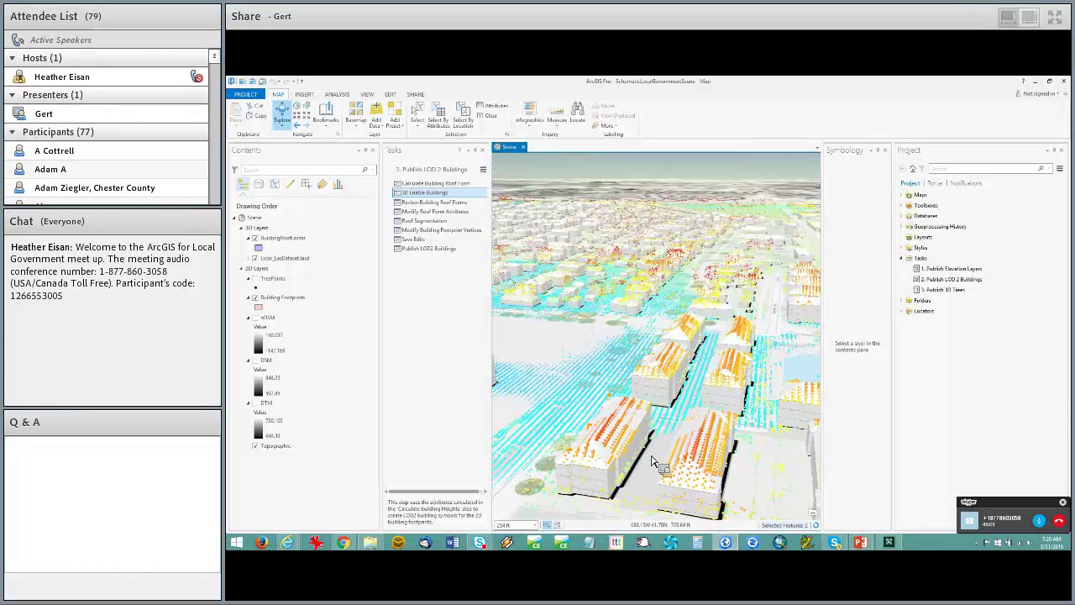
scroll(655, 461, up, 3)
scroll(685, 445, up, 3)
middle_drag(706, 421, 729, 414)
drag(740, 398, 729, 442)
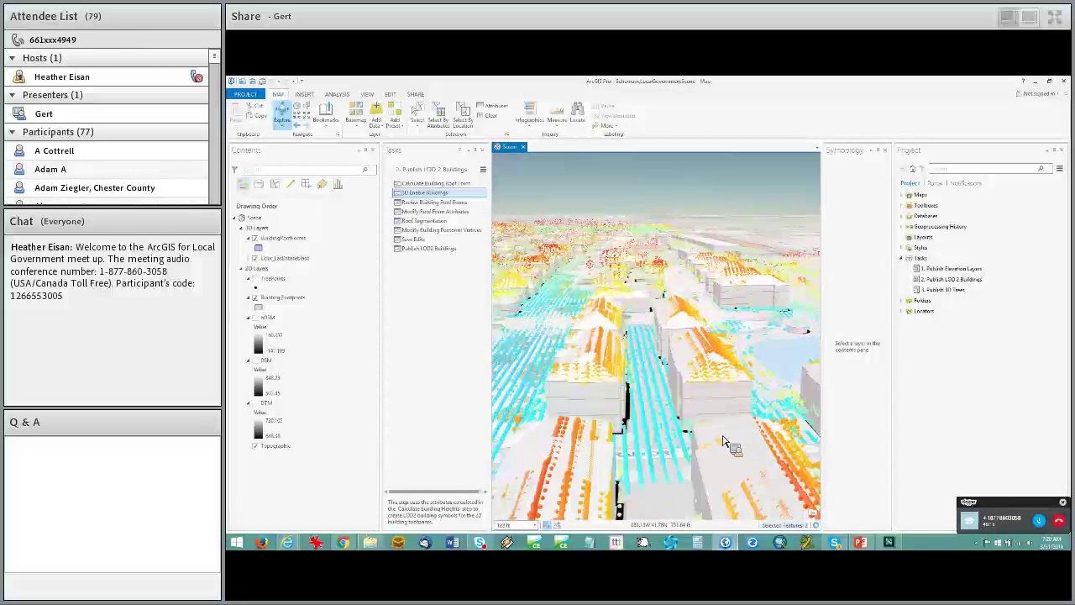
drag(641, 377, 674, 397)
middle_drag(680, 403, 694, 383)
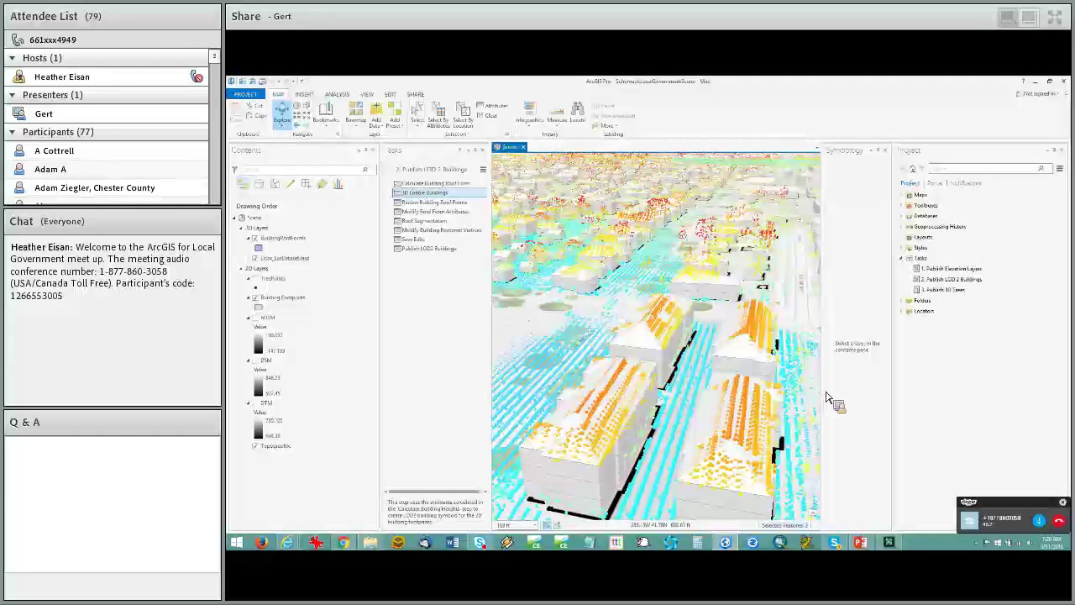
drag(720, 330, 704, 361)
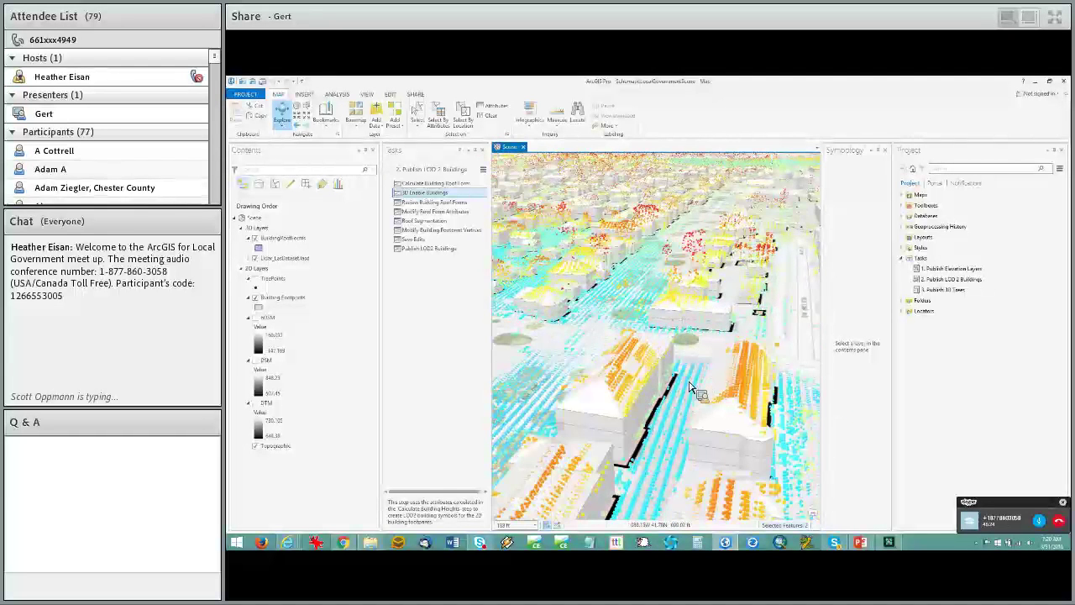
scroll(690, 387, down, 2)
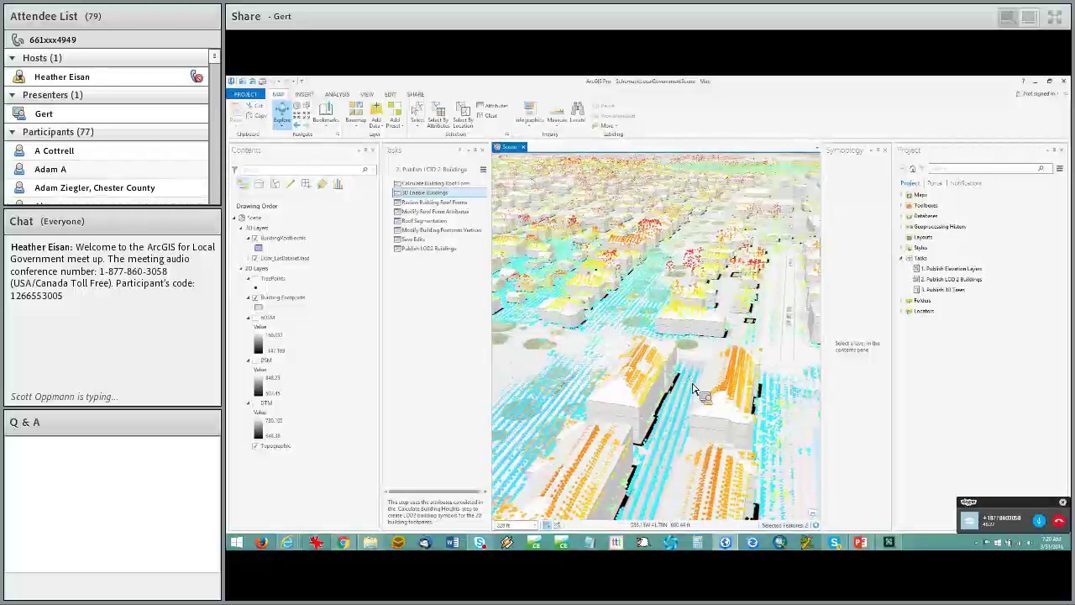
drag(669, 428, 681, 370)
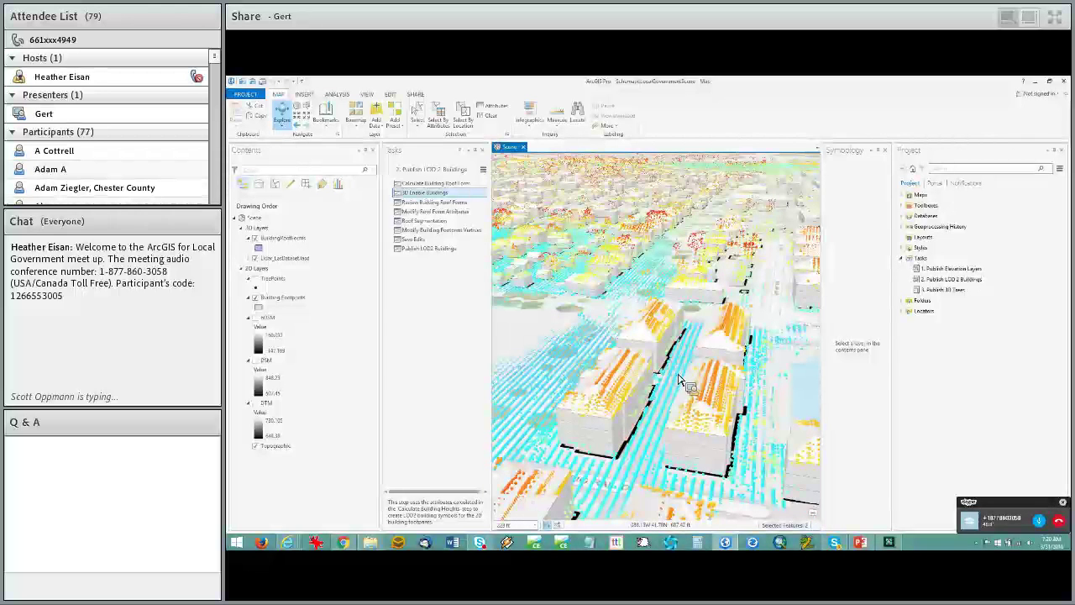
mouse_move(672, 384)
mouse_down()
mouse_move(676, 420)
mouse_move(685, 412)
mouse_move(660, 432)
mouse_move(681, 445)
mouse_move(655, 443)
mouse_move(686, 400)
mouse_up()
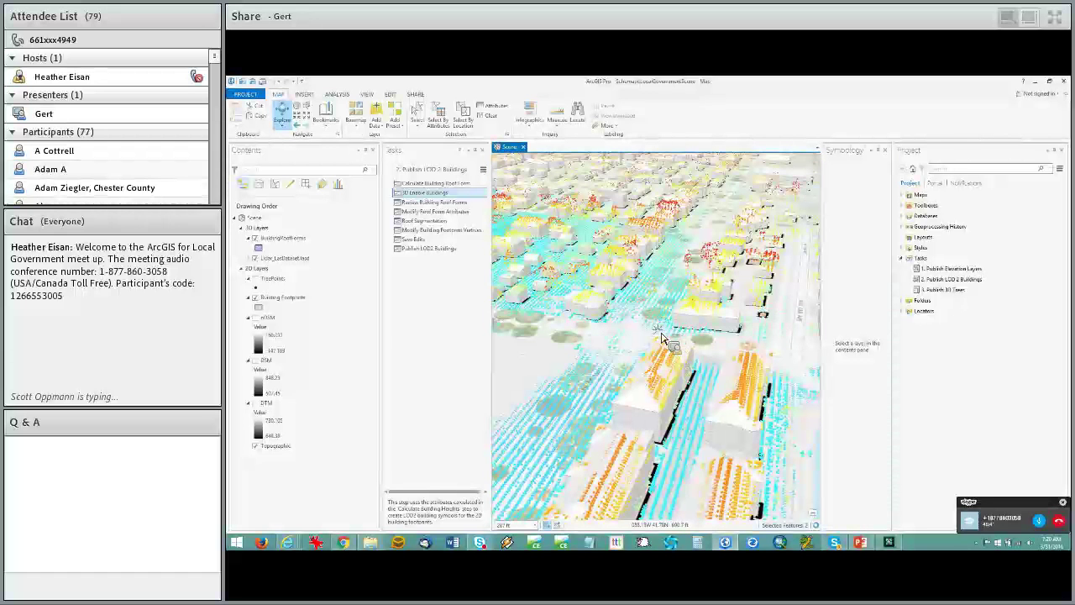
Examine the roof form of the large flat-roofed building near the row of pitched-roof buildings.
drag(662, 335, 677, 340)
drag(640, 246, 733, 261)
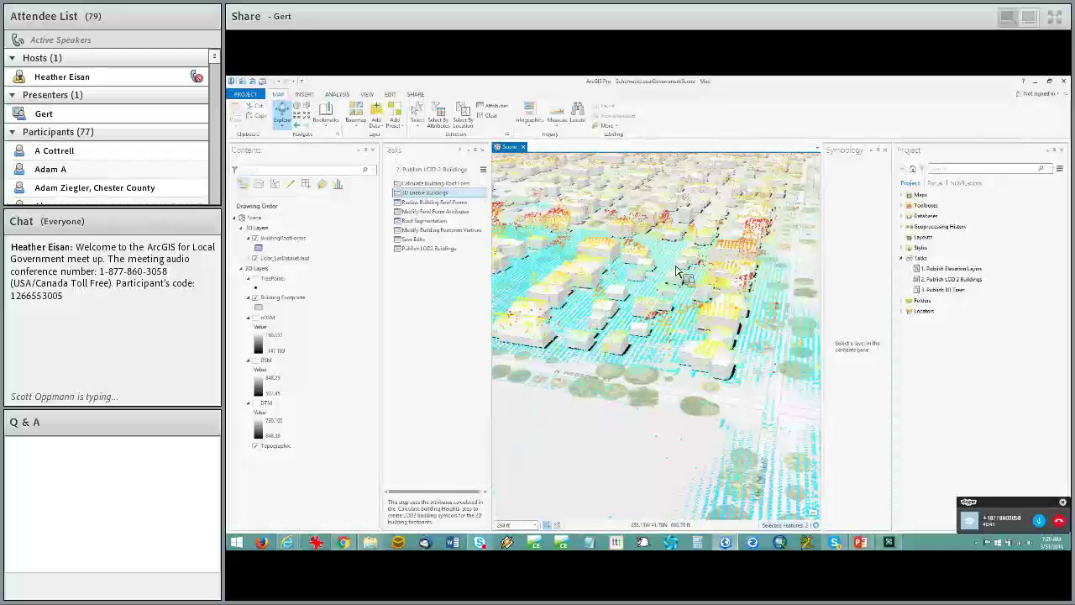
drag(576, 288, 708, 276)
drag(583, 462, 764, 239)
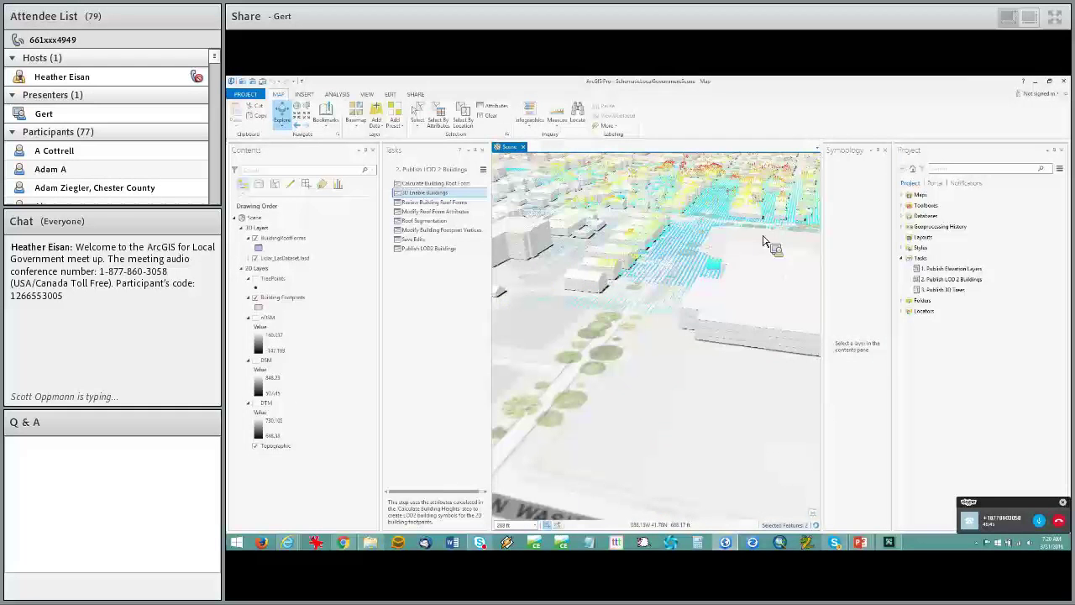
scroll(703, 291, down, 3)
scroll(711, 324, down, 3)
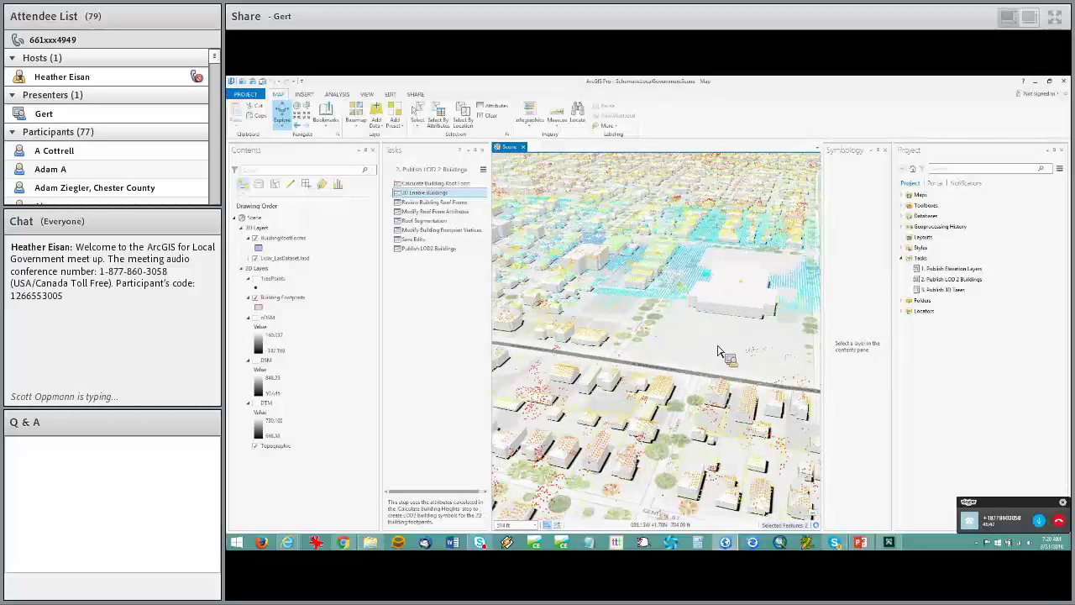
mouse_move(724, 338)
mouse_down()
mouse_move(673, 356)
mouse_move(652, 388)
mouse_up()
scroll(682, 368, up, 2)
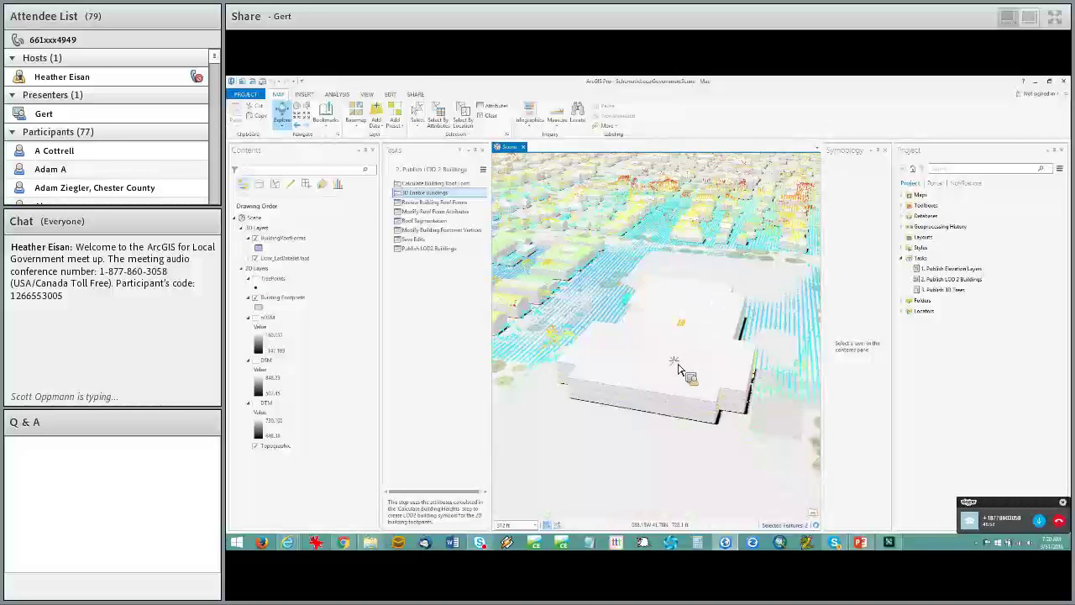
middle_drag(699, 352, 706, 382)
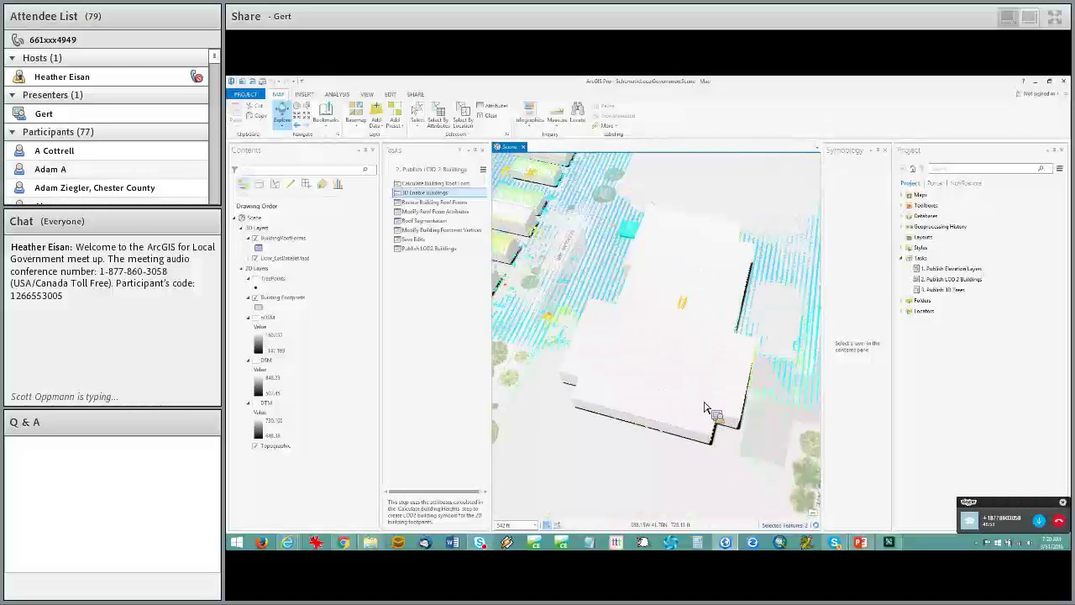
Hide the BuildingRoofForms layer and inspect the lidar points within the large building's footprint.
click(283, 239)
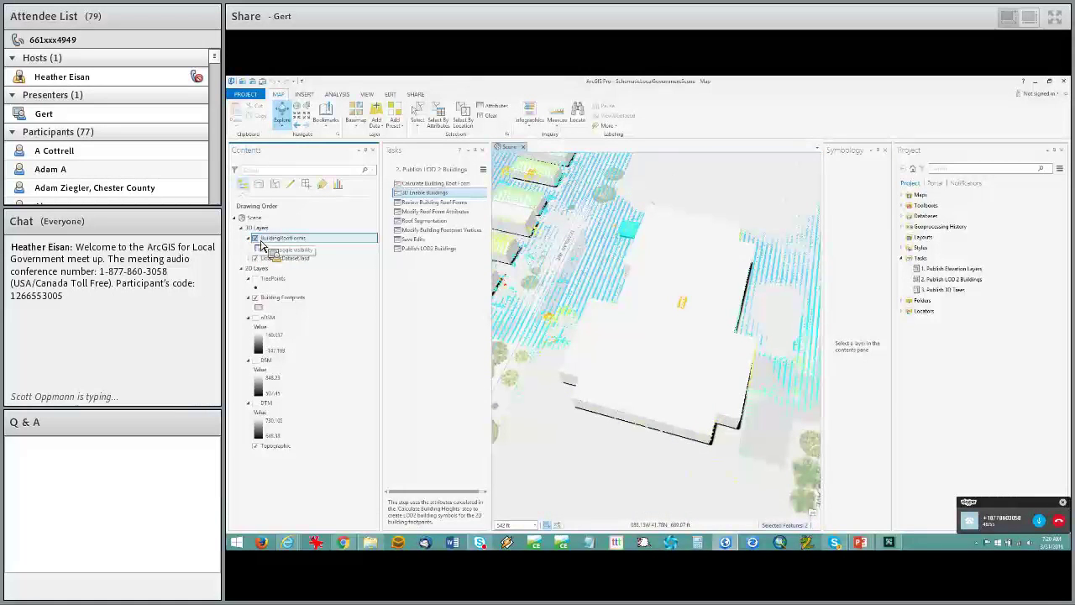
click(255, 238)
mouse_move(741, 398)
middle_down()
mouse_move(751, 403)
mouse_move(736, 408)
middle_up()
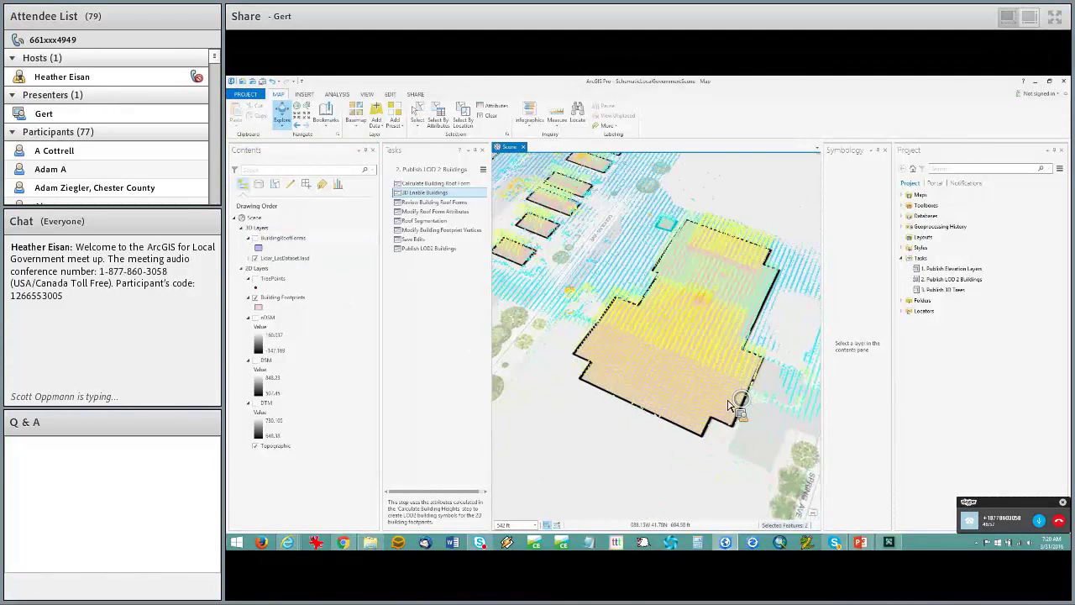
middle_drag(709, 347, 713, 370)
scroll(620, 394, up, 1)
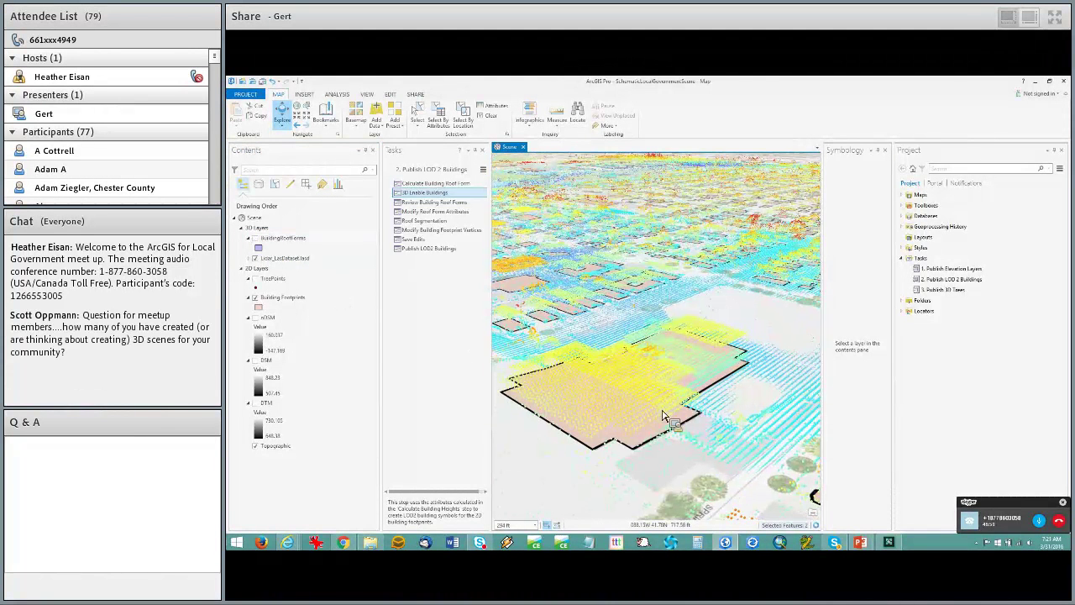
mouse_move(736, 434)
middle_down()
mouse_move(698, 419)
mouse_move(727, 434)
middle_up()
scroll(724, 435, down, 2)
scroll(706, 432, down, 3)
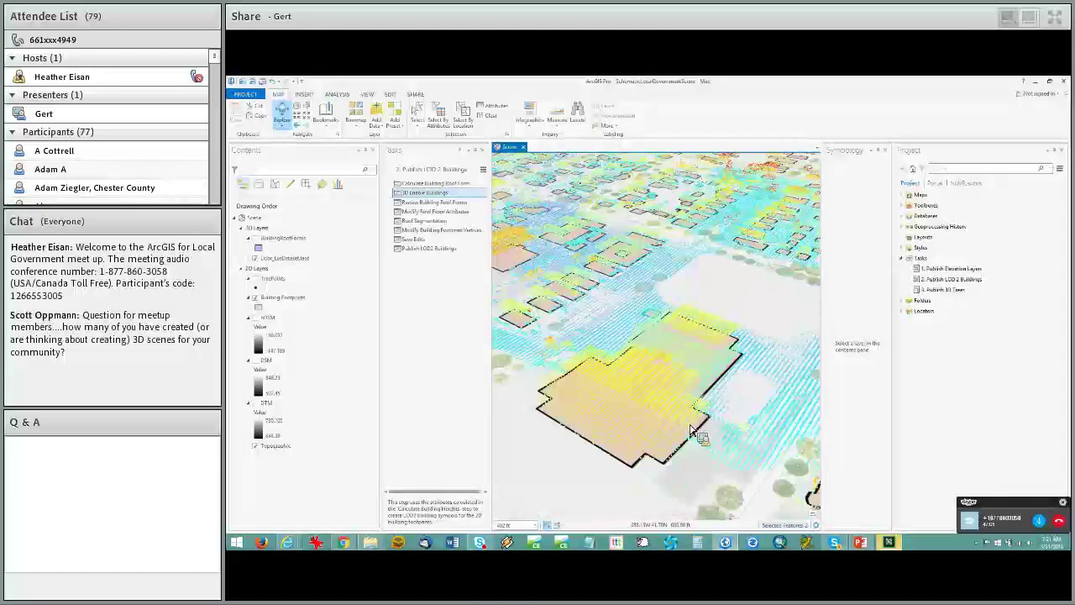
scroll(685, 420, down, 1)
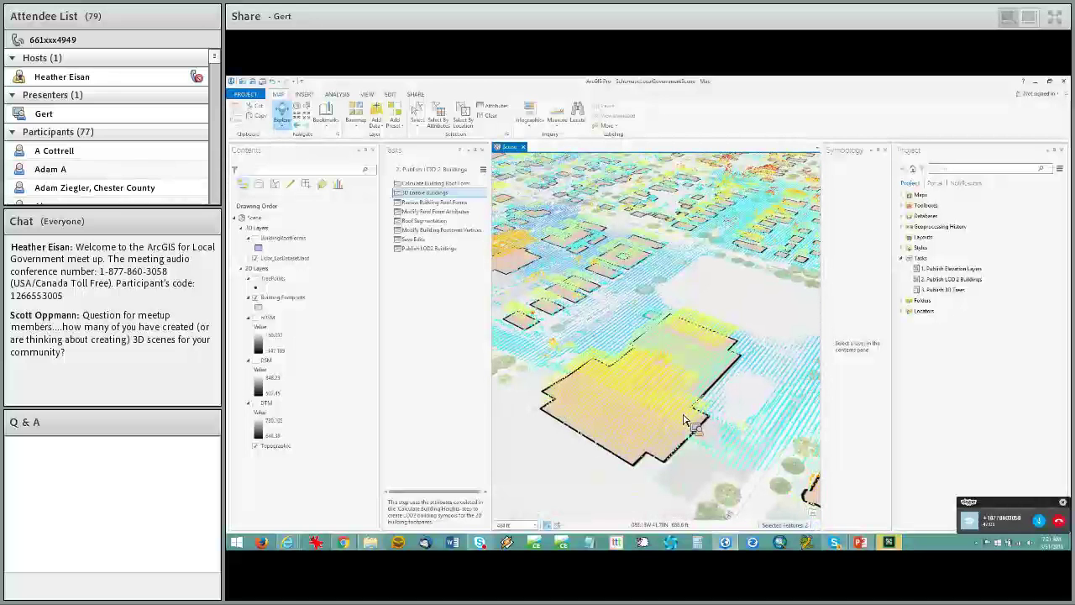
Show the BuildingRoofForms layer again and compare the large flat roof with the neighbouring pitched-roof buildings.
click(259, 240)
click(257, 239)
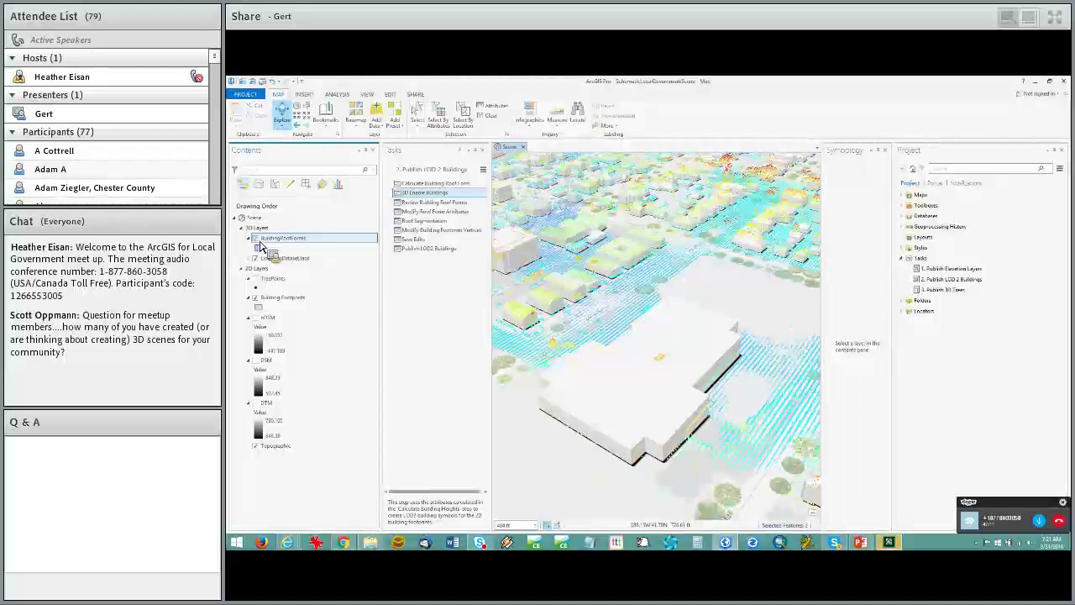
scroll(720, 288, down, 3)
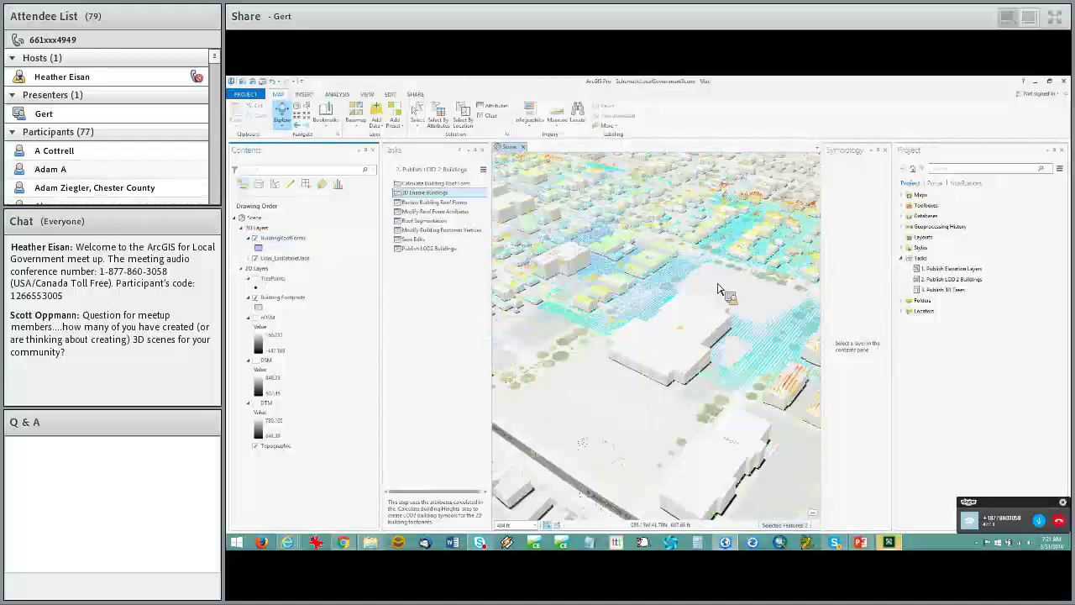
drag(738, 292, 666, 305)
middle_drag(677, 313, 699, 330)
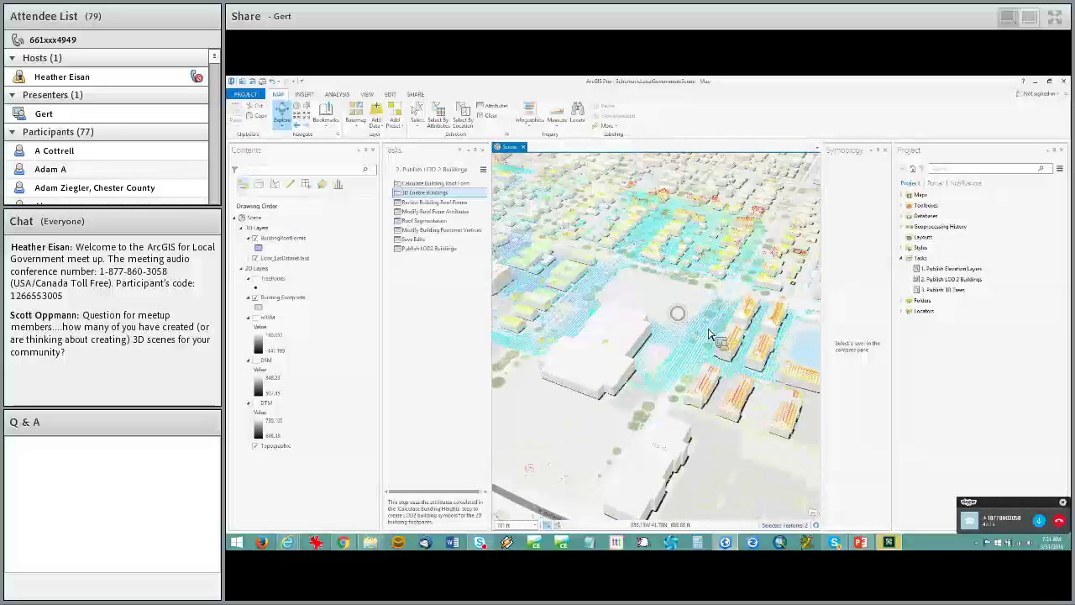
scroll(699, 330, down, 1)
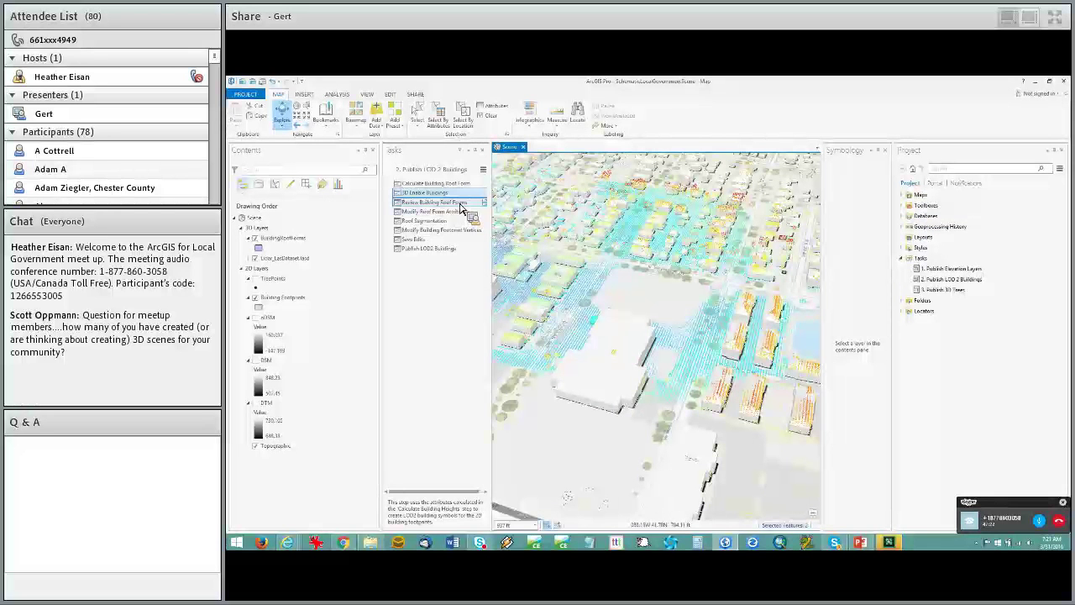
Open the Review Building Roof Forms task at its Confidence Measurement step with the imagery map of building outlines.
drag(490, 210, 502, 210)
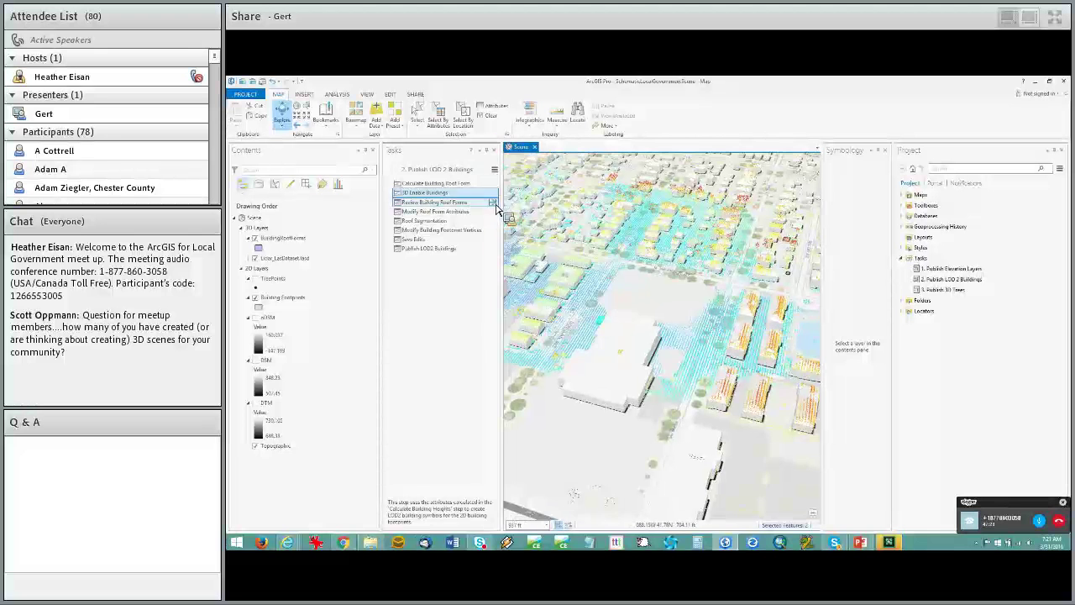
double_click(494, 203)
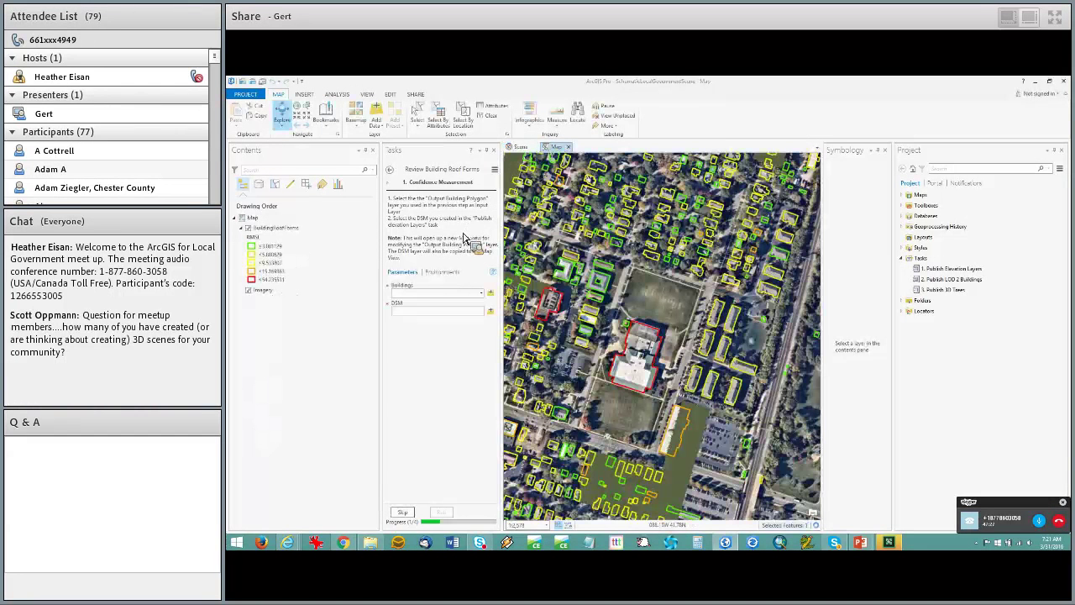
drag(644, 305, 697, 296)
Arrange the map beside the 3D scene, narrow the Tasks pane and close the Symbology pane.
scroll(687, 313, down, 2)
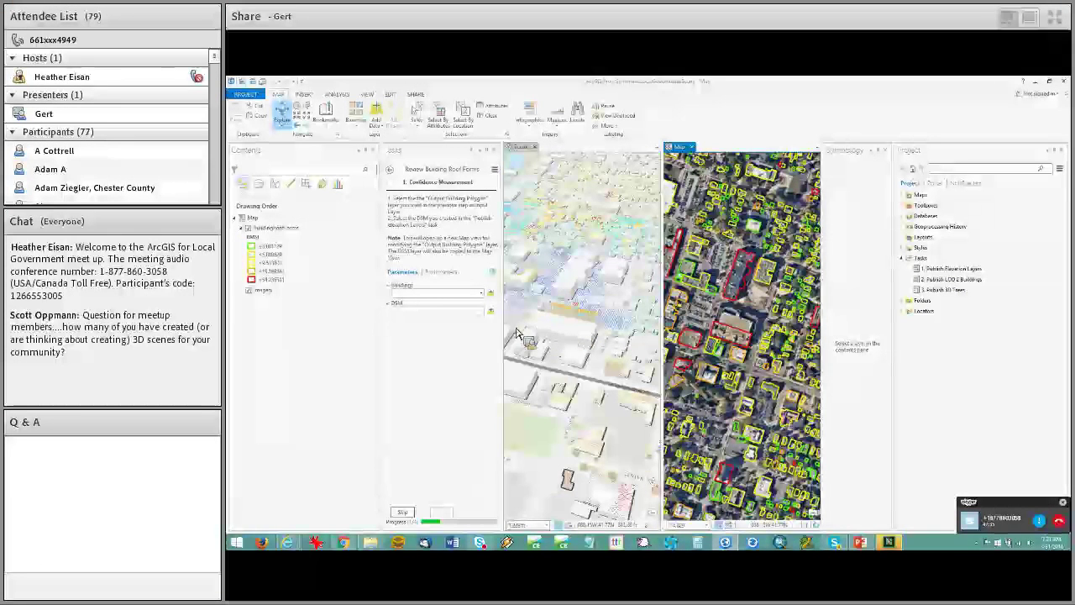
drag(503, 332, 465, 331)
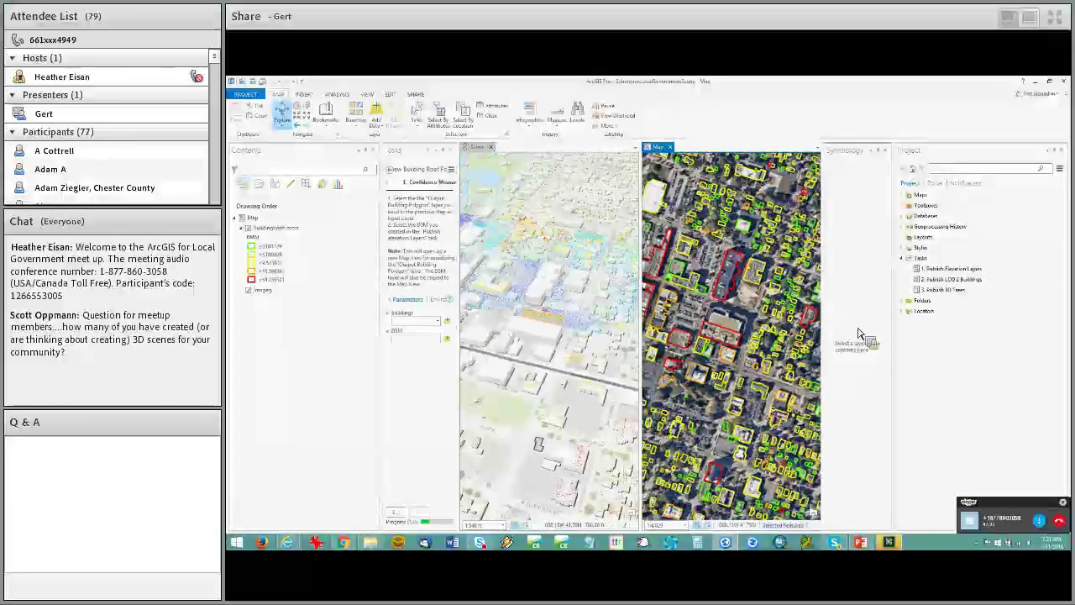
click(887, 151)
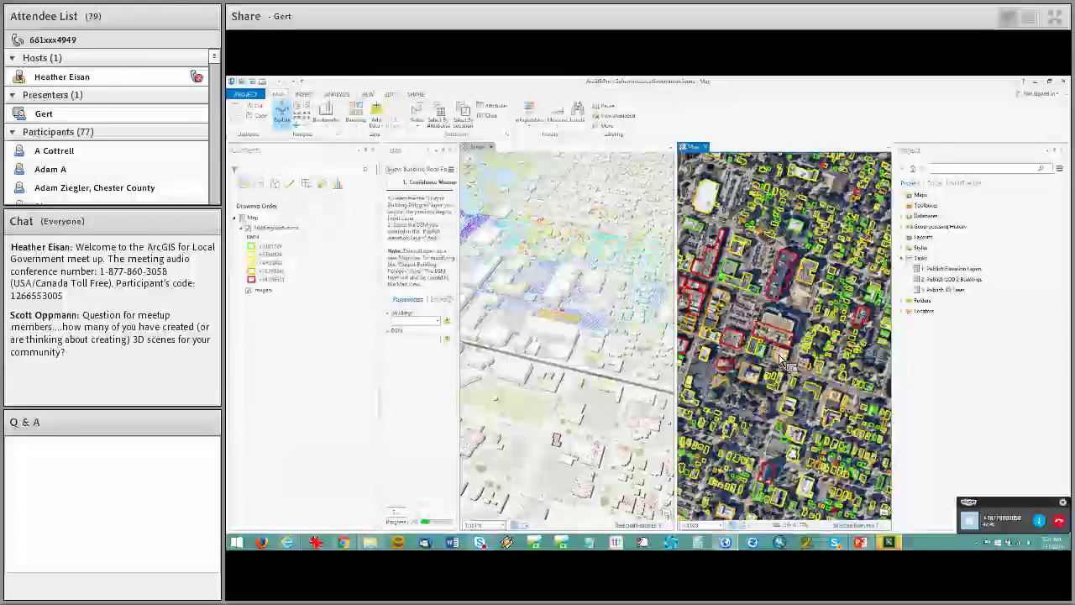
Examine the confidence-coloured building outlines across the city map, then inspect the red-outlined downtown buildings against the imagery.
scroll(758, 353, down, 3)
drag(751, 380, 794, 382)
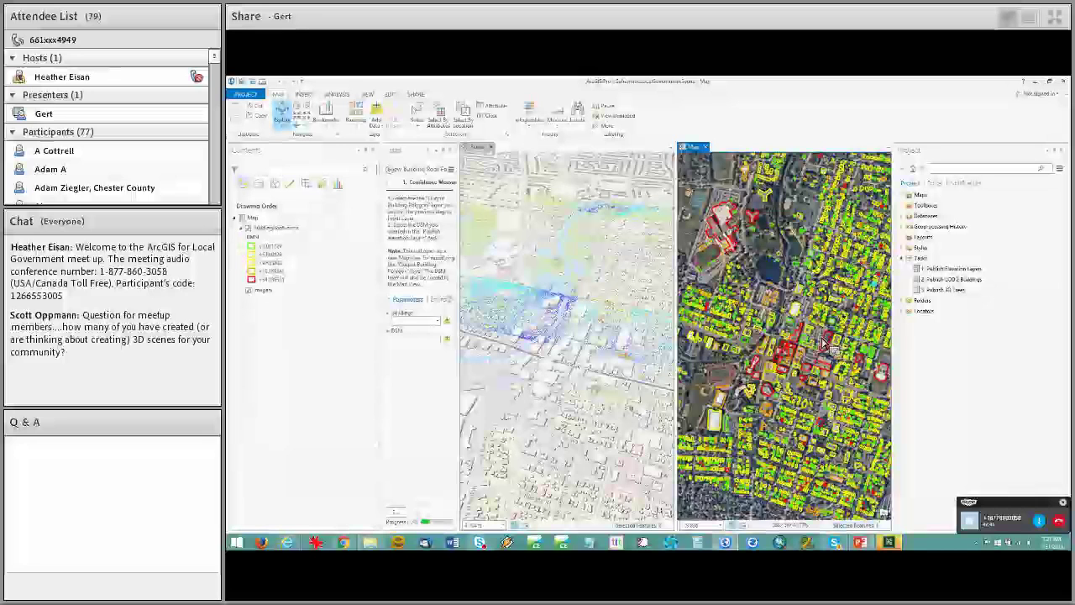
drag(827, 326, 814, 358)
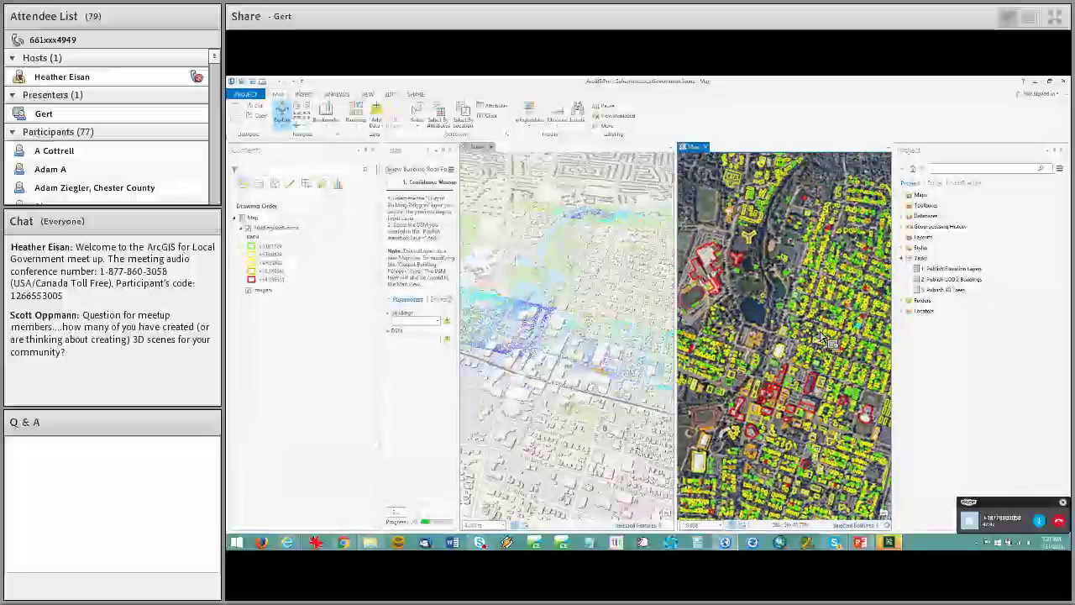
drag(844, 391, 814, 310)
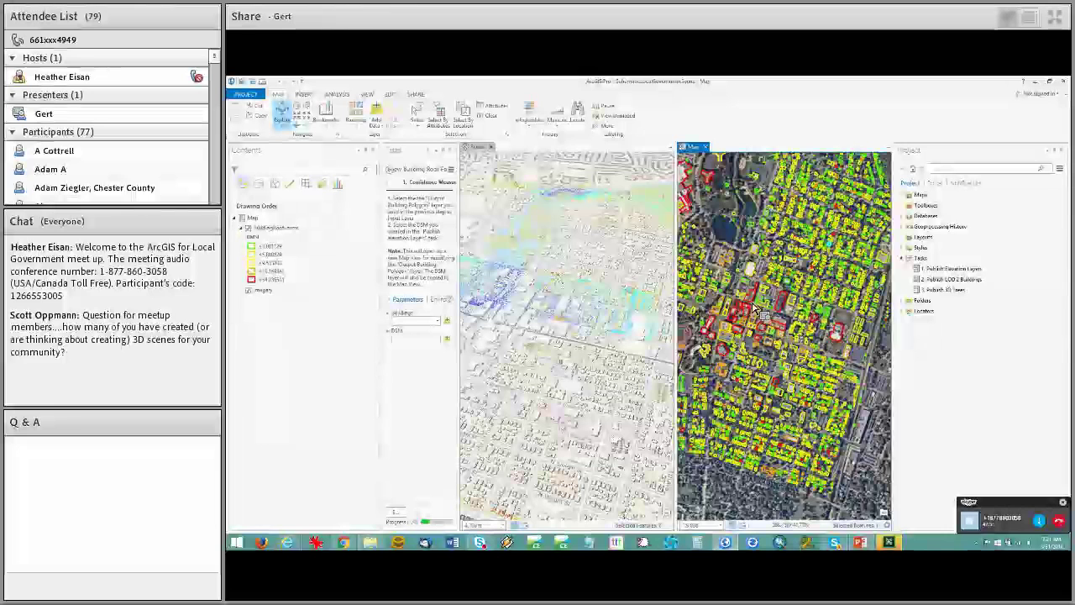
scroll(756, 329, up, 3)
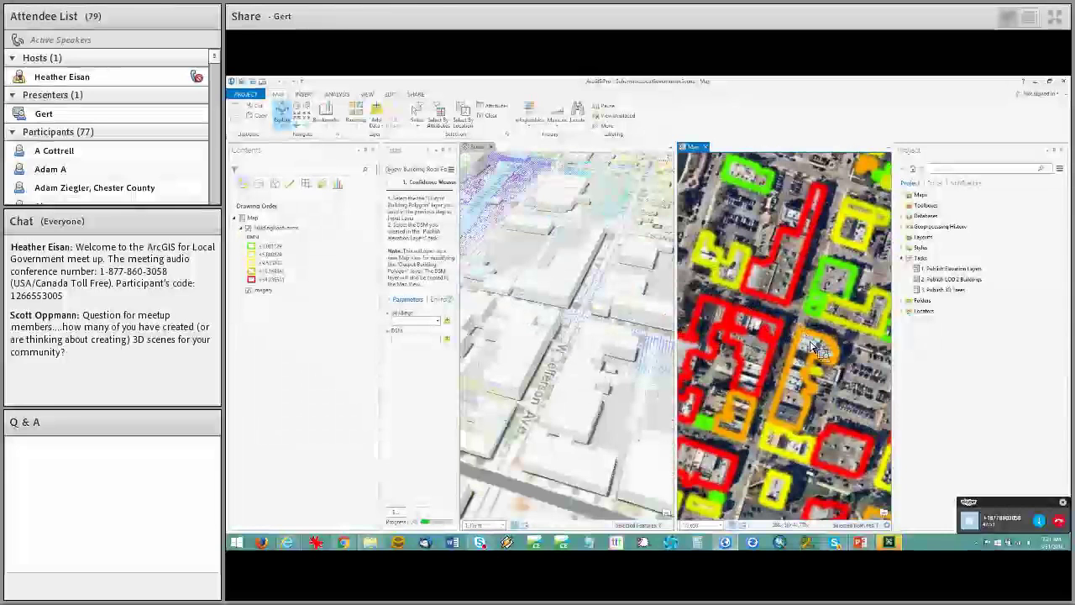
scroll(790, 373, up, 2)
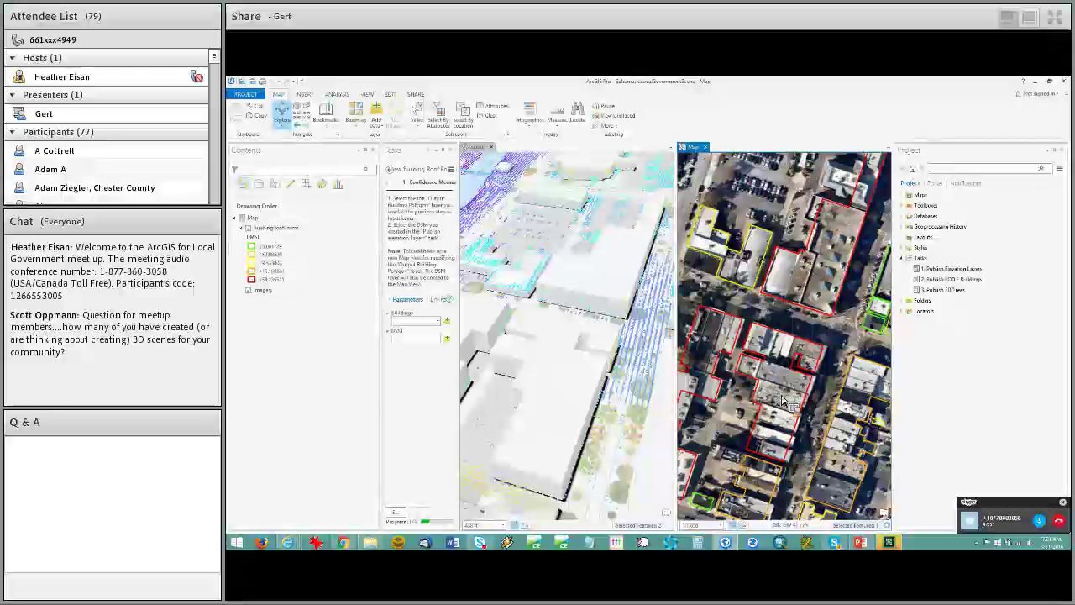
scroll(769, 445, up, 2)
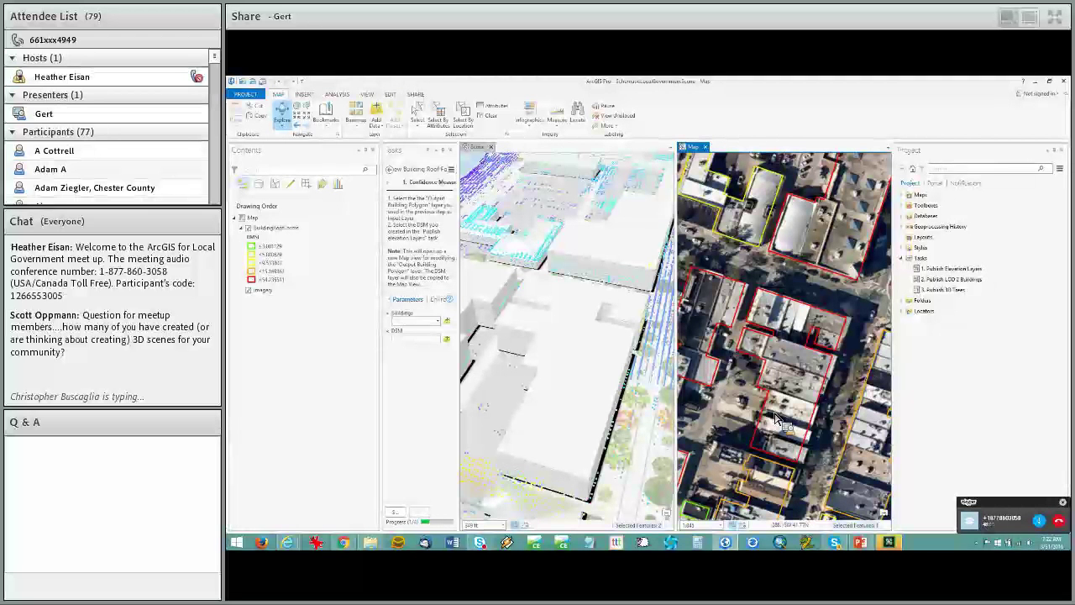
scroll(771, 417, down, 3)
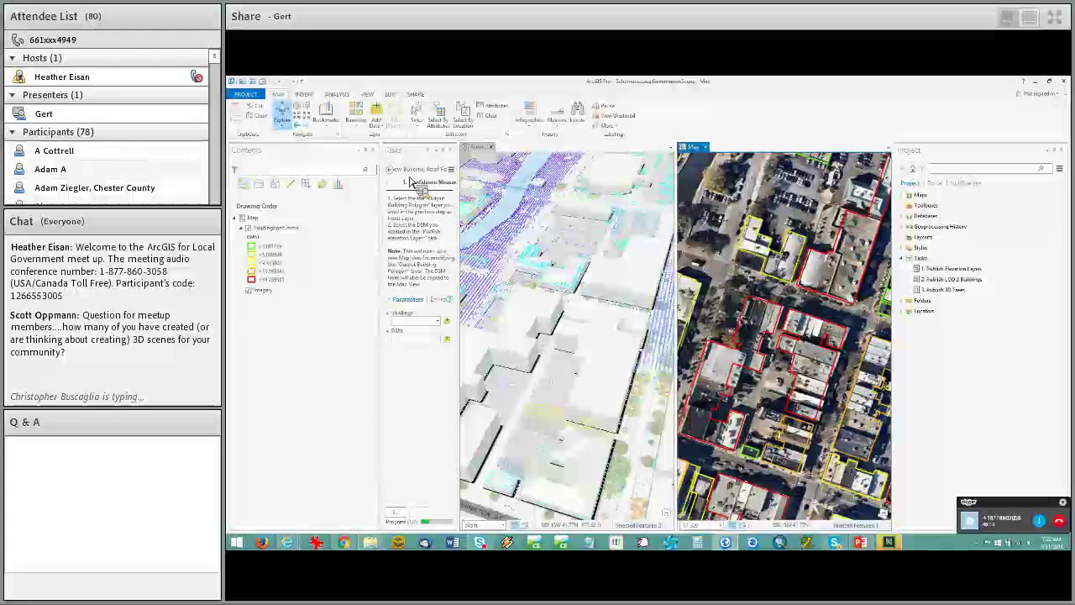
Make the 3D scene active, widen the Tasks pane and return to the Publish LOD 2 Buildings task list.
click(475, 187)
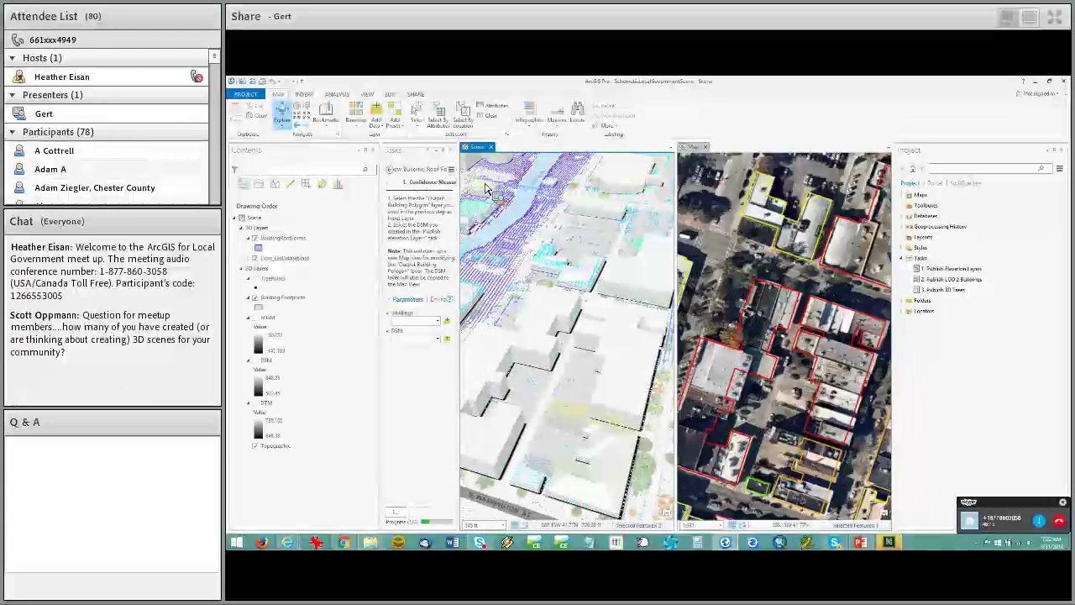
drag(459, 205, 514, 206)
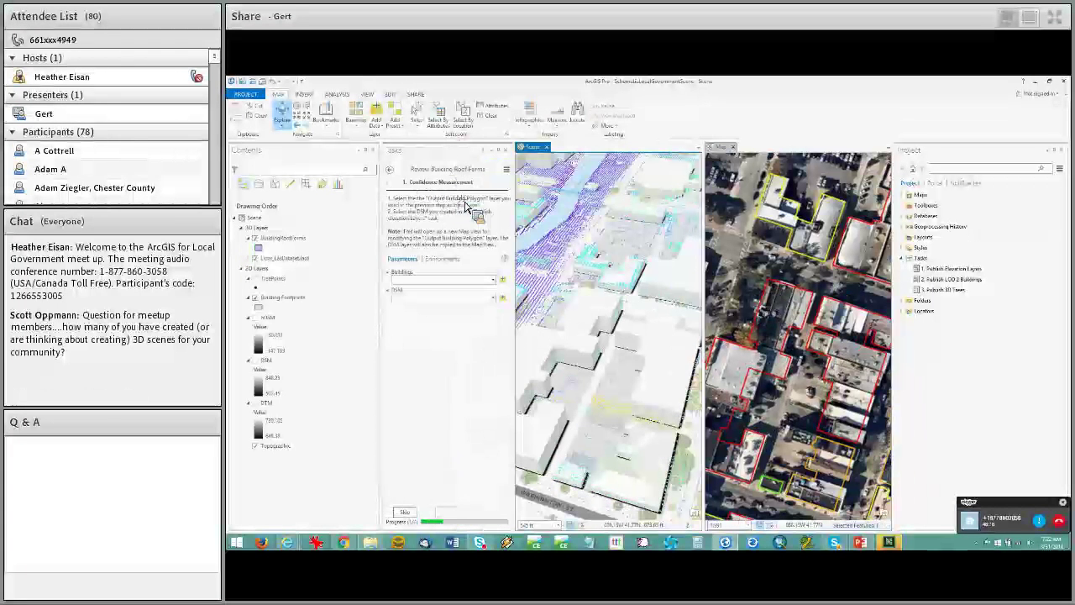
click(390, 169)
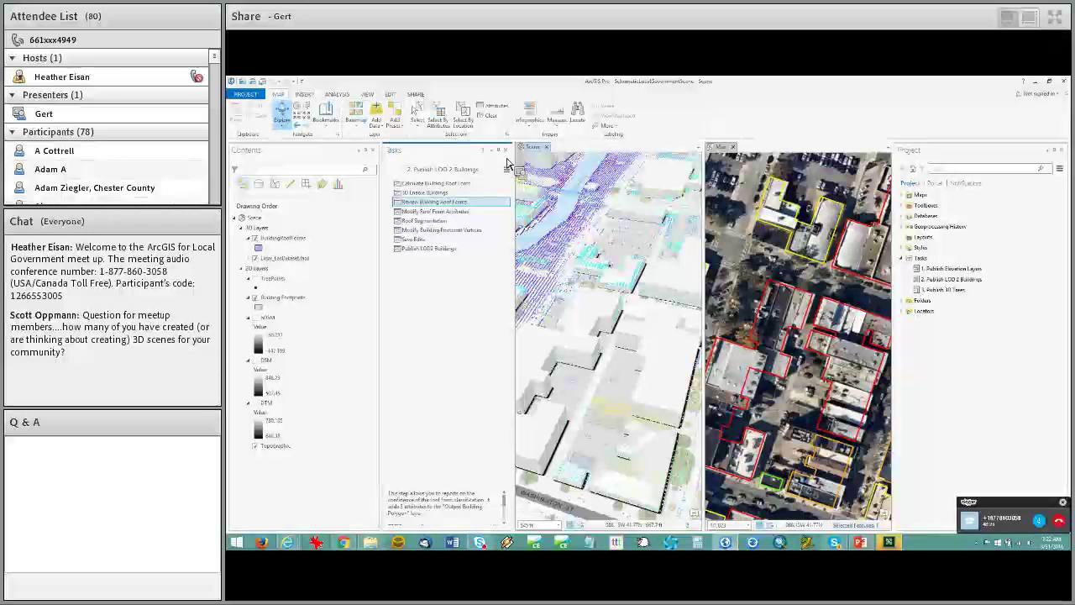
Go to the pitched-roof error bookmark and compare the house's roof form and lidar points with its outline on the imagery.
click(326, 118)
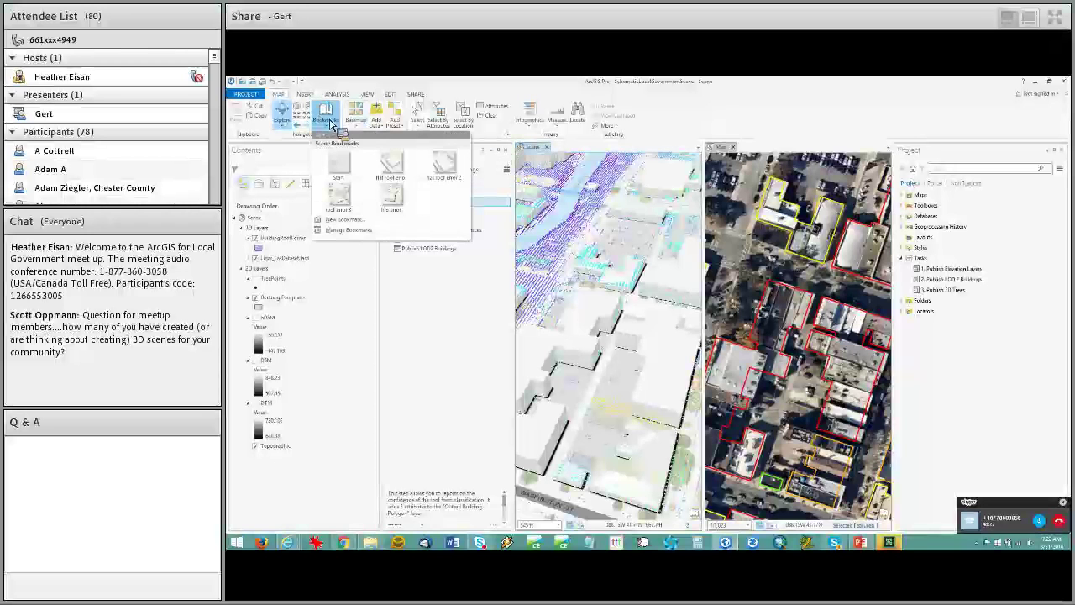
click(347, 200)
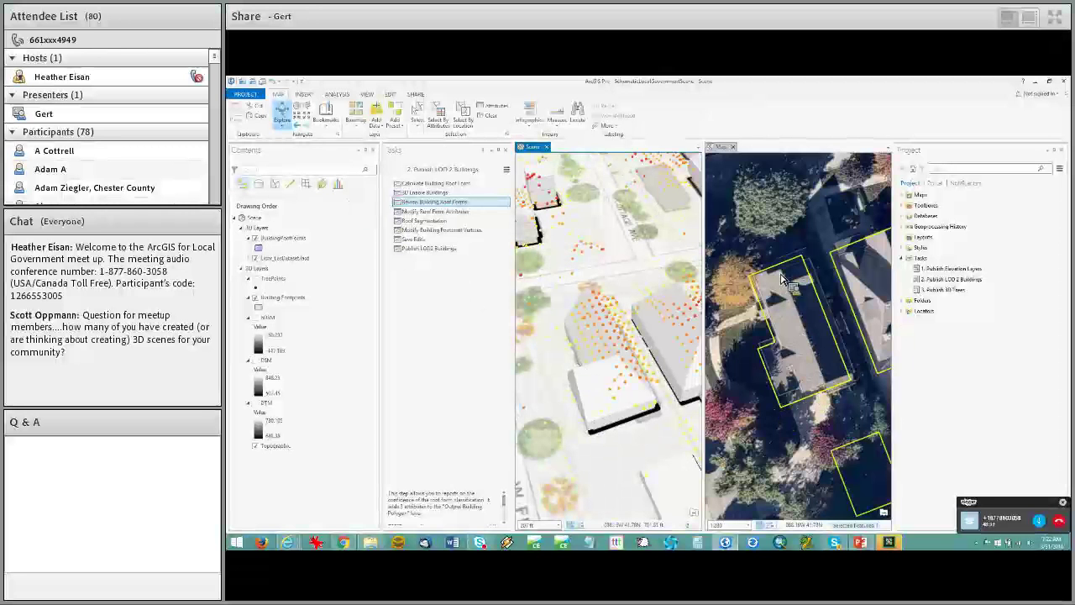
scroll(808, 392, up, 2)
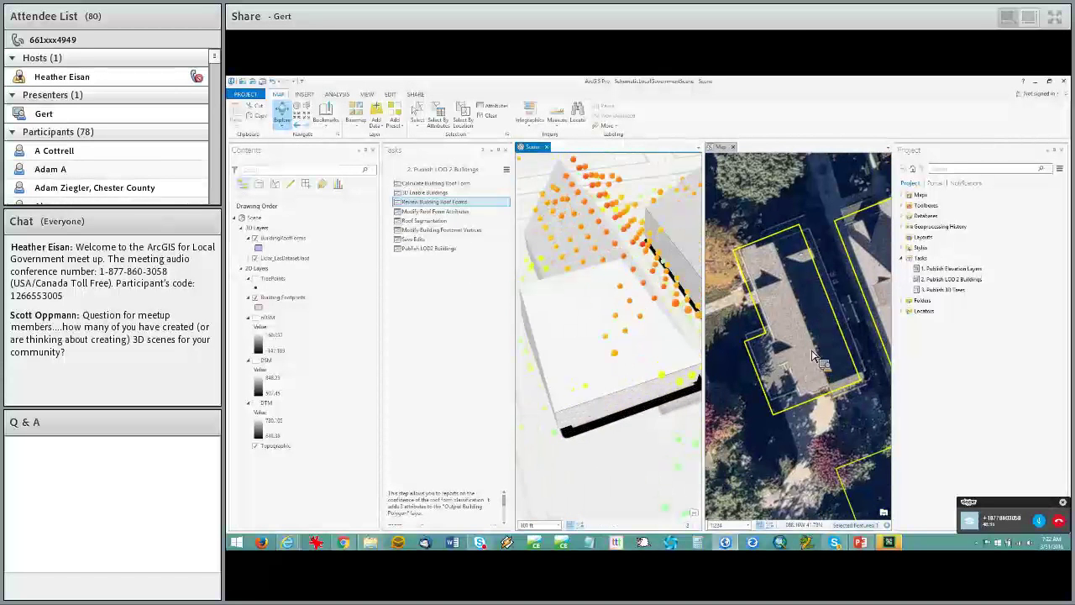
scroll(811, 357, down, 2)
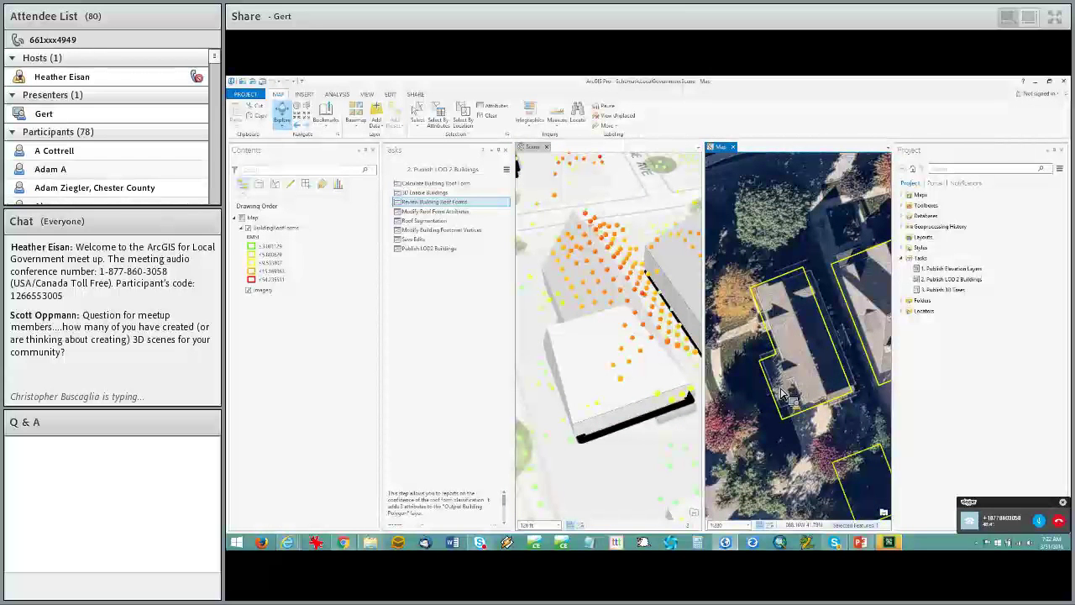
middle_drag(626, 345, 622, 381)
drag(630, 387, 631, 415)
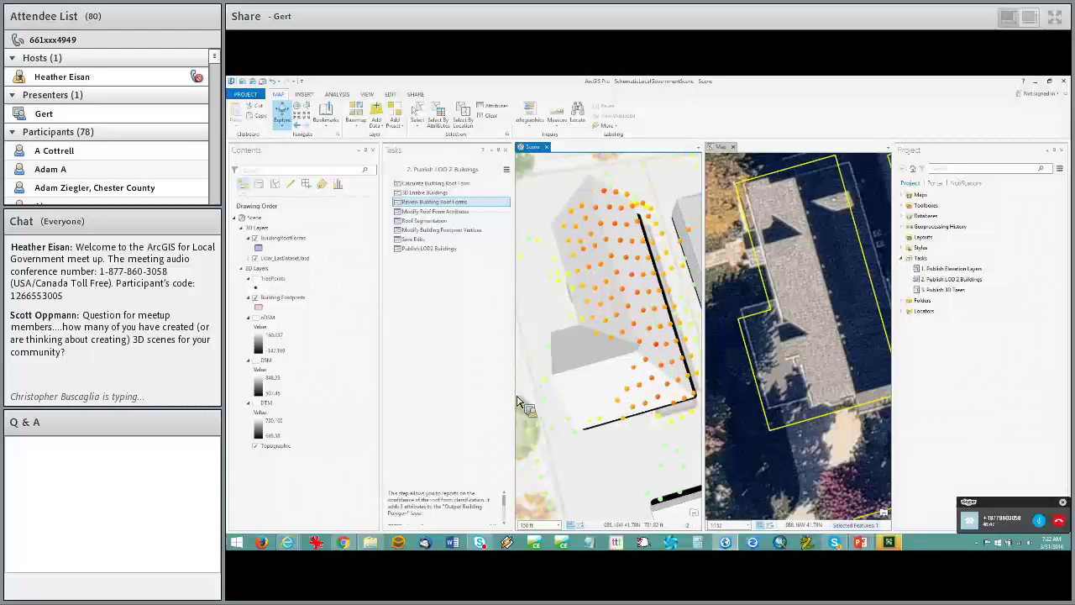
drag(513, 402, 499, 401)
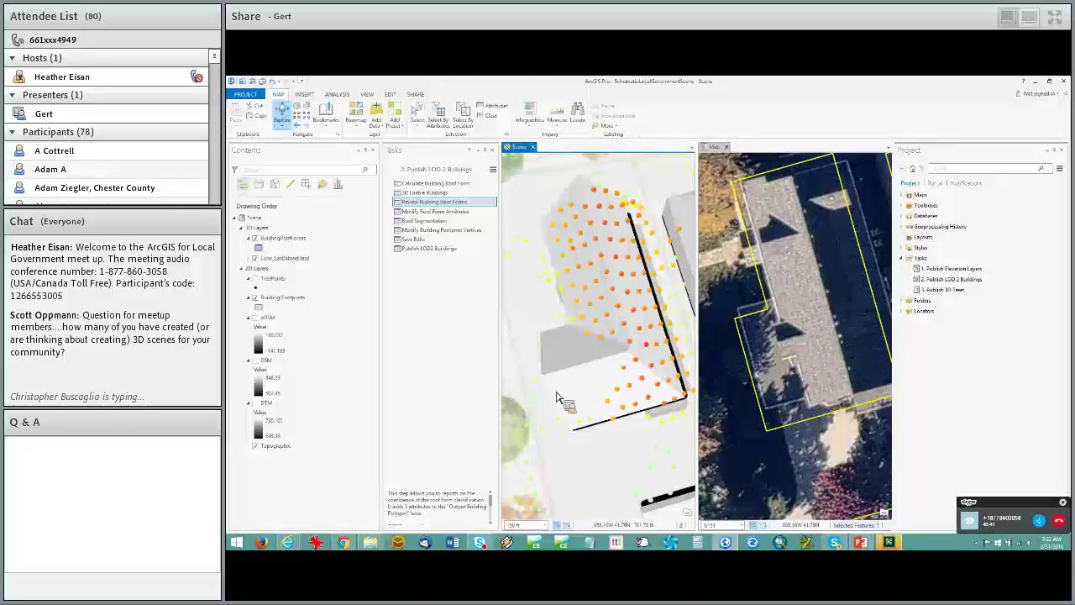
scroll(830, 355, down, 2)
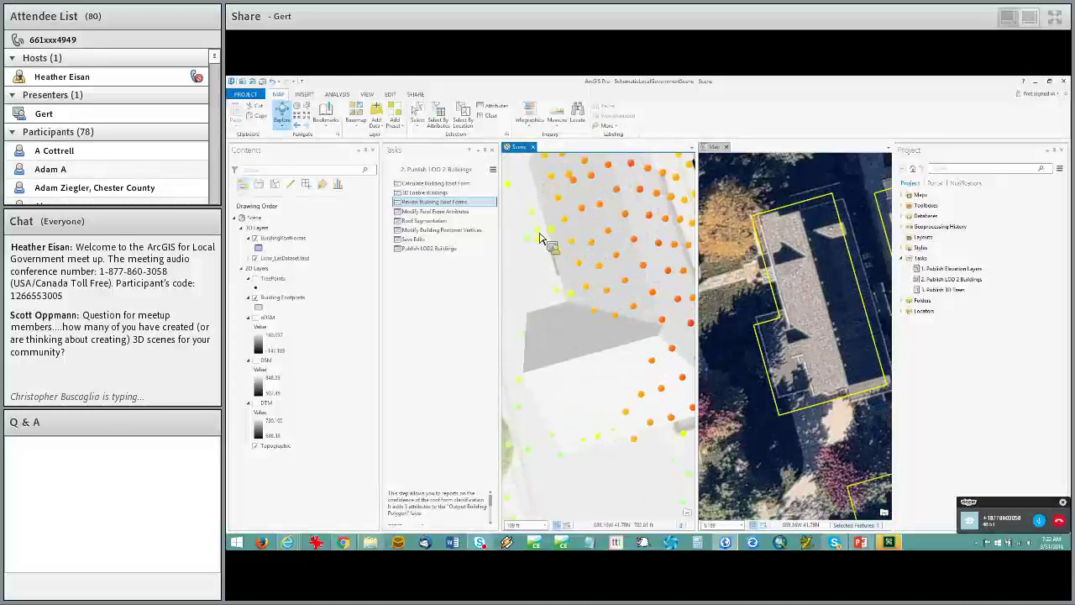
Split the house's side wing from the main roof with the Roof Segmentation task and inspect the resulting forms in the scene.
click(495, 227)
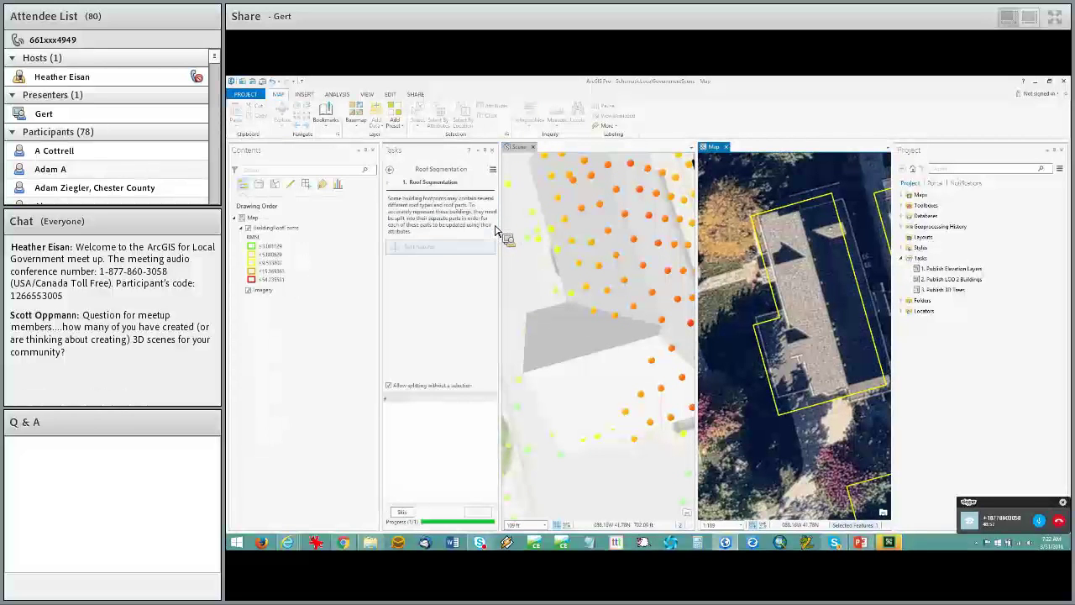
click(782, 317)
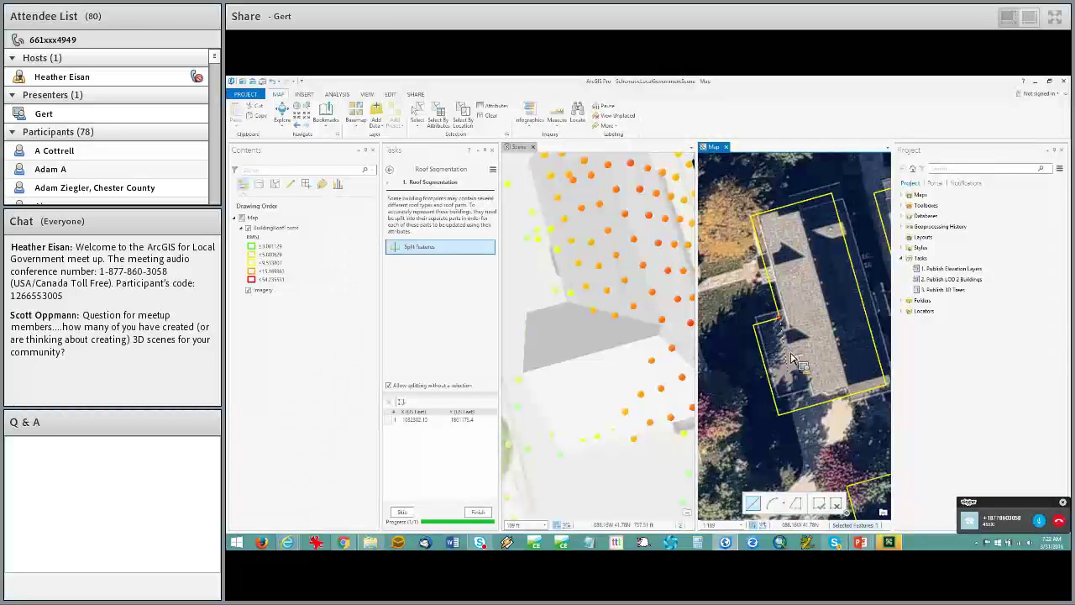
double_click(813, 422)
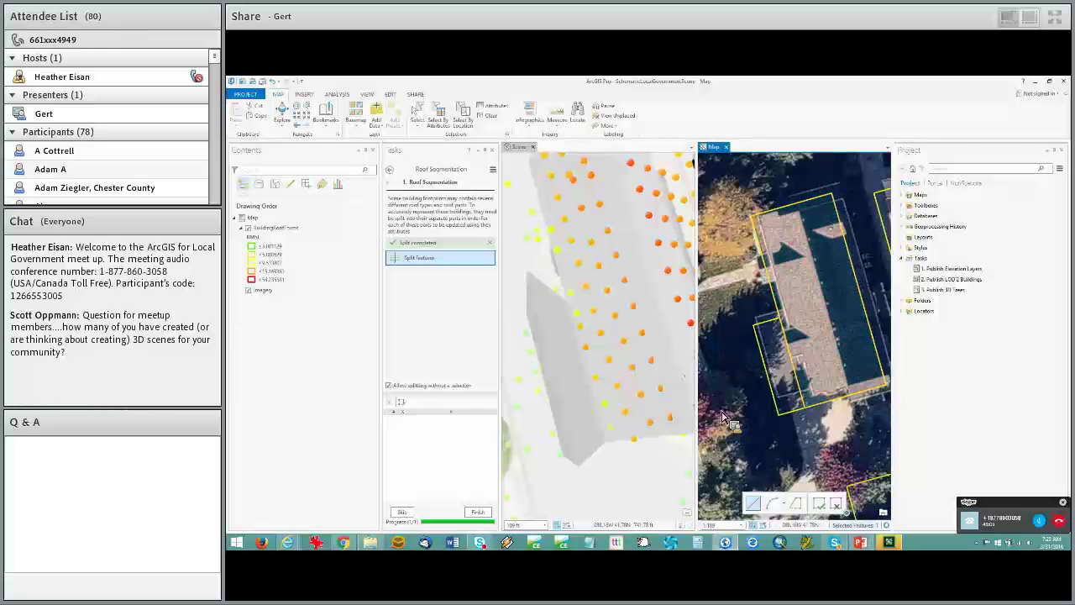
click(516, 147)
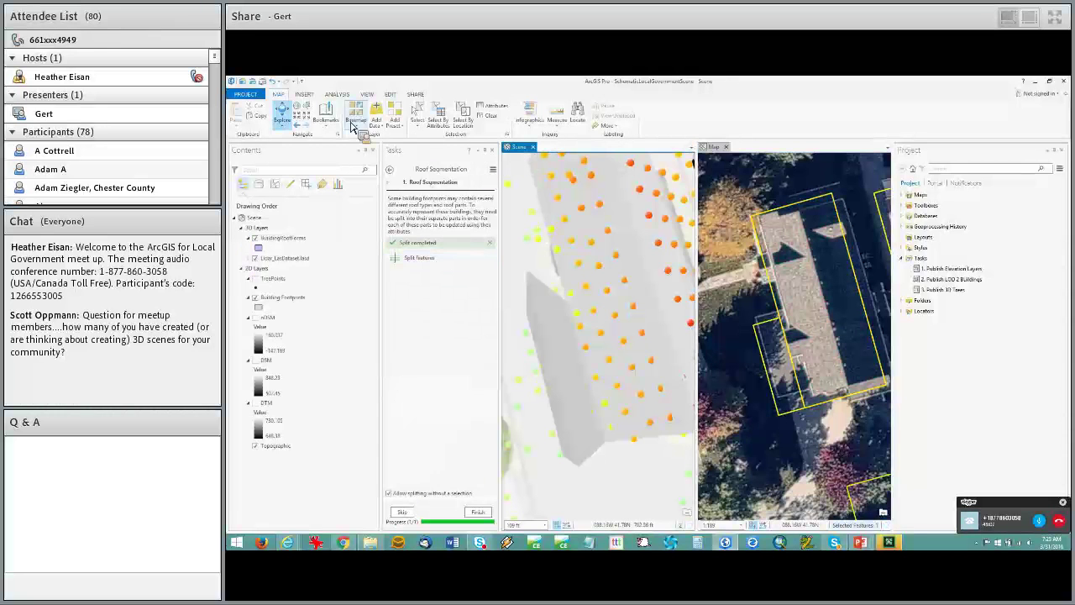
click(282, 113)
drag(596, 388, 601, 373)
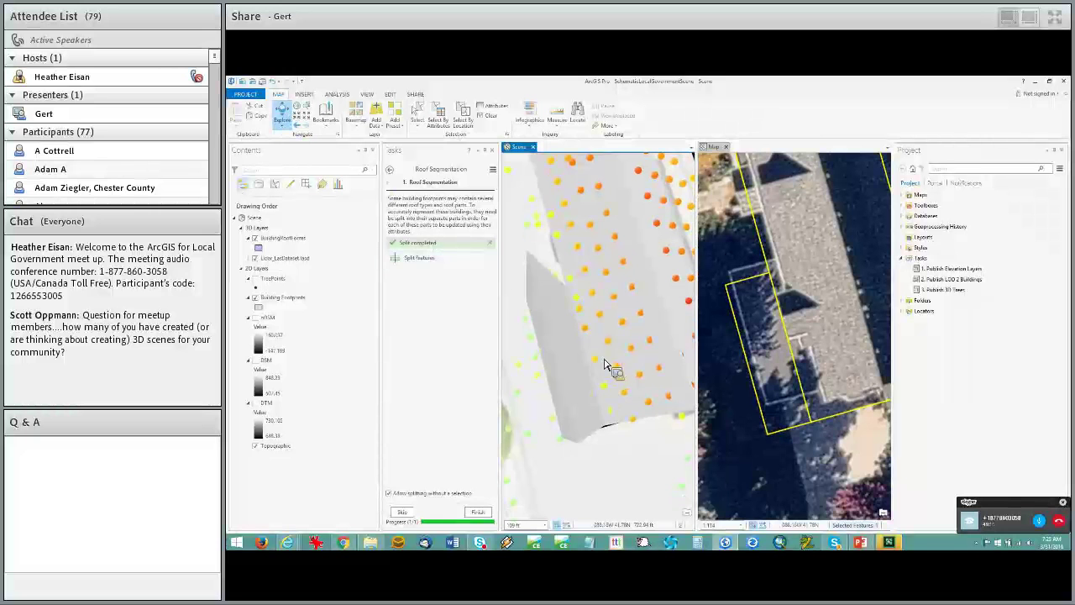
middle_drag(620, 339, 614, 319)
scroll(626, 353, down, 3)
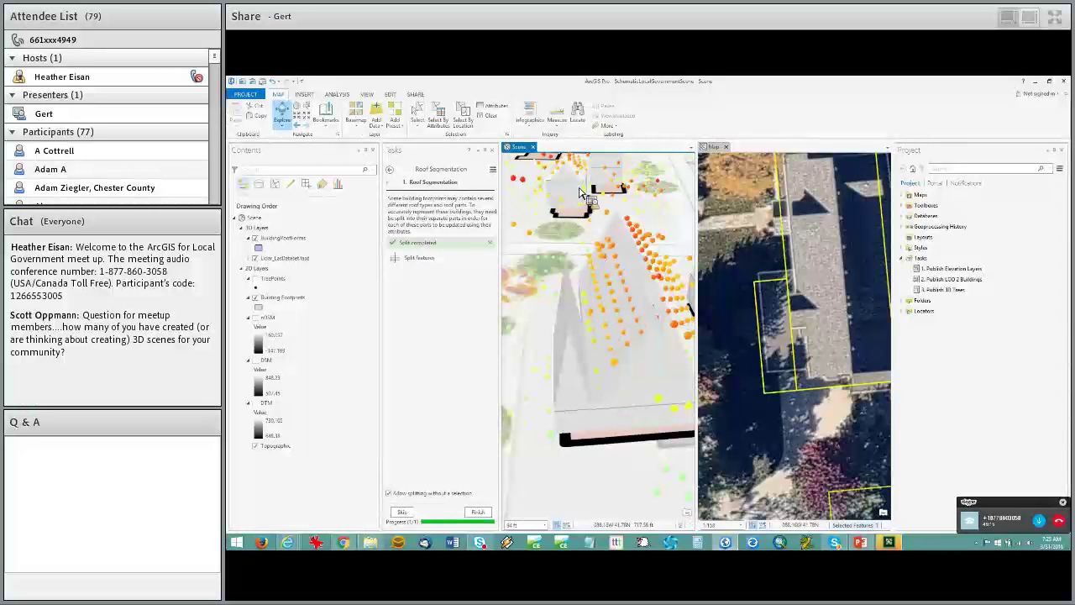
Select the narrow side-wing footprint in the map and finish the Roof Segmentation task.
click(418, 116)
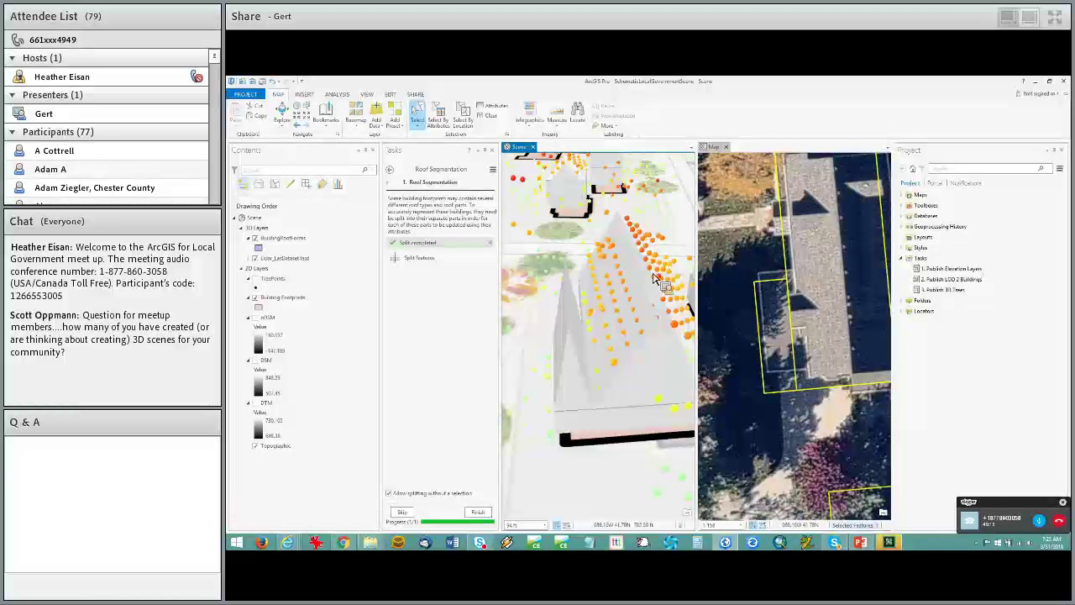
click(779, 360)
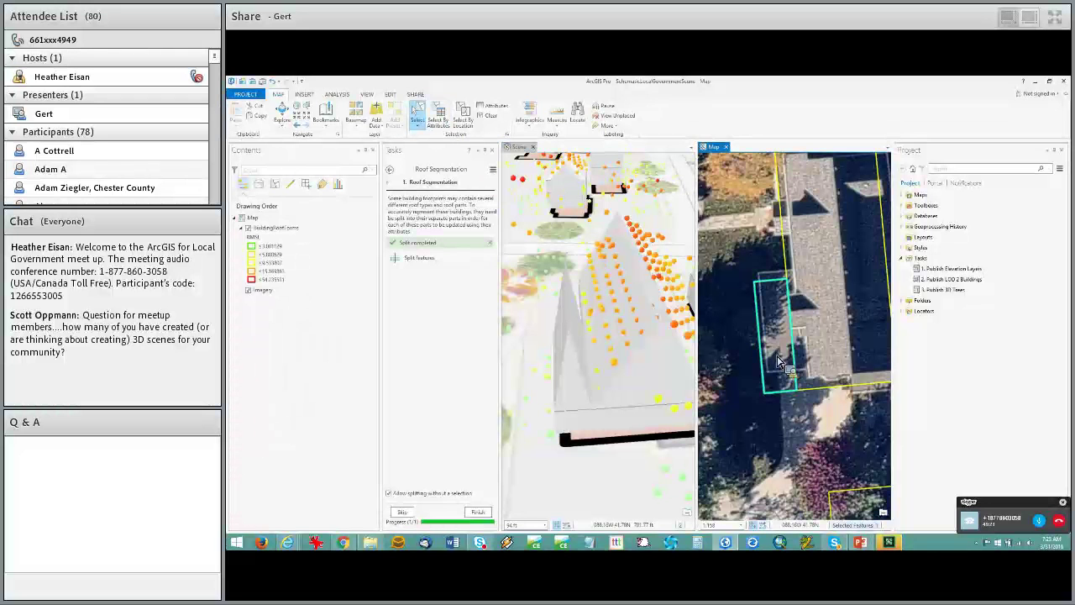
click(478, 512)
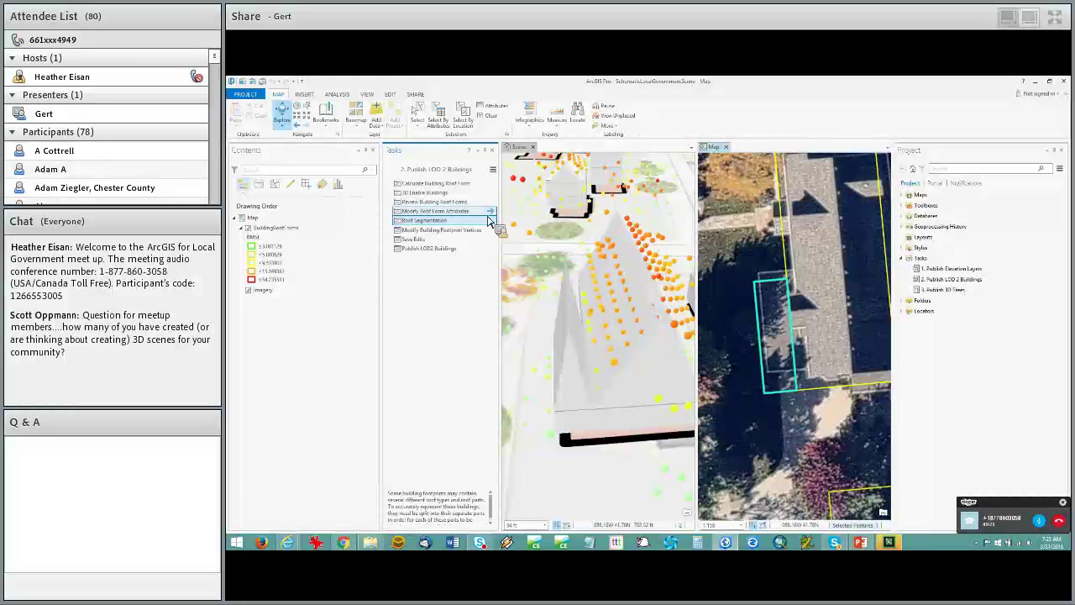
Set the selected side wing's ROOFFORM to Shed in the Modify Roof Form Attributes task and inspect it against the lidar points.
double_click(494, 214)
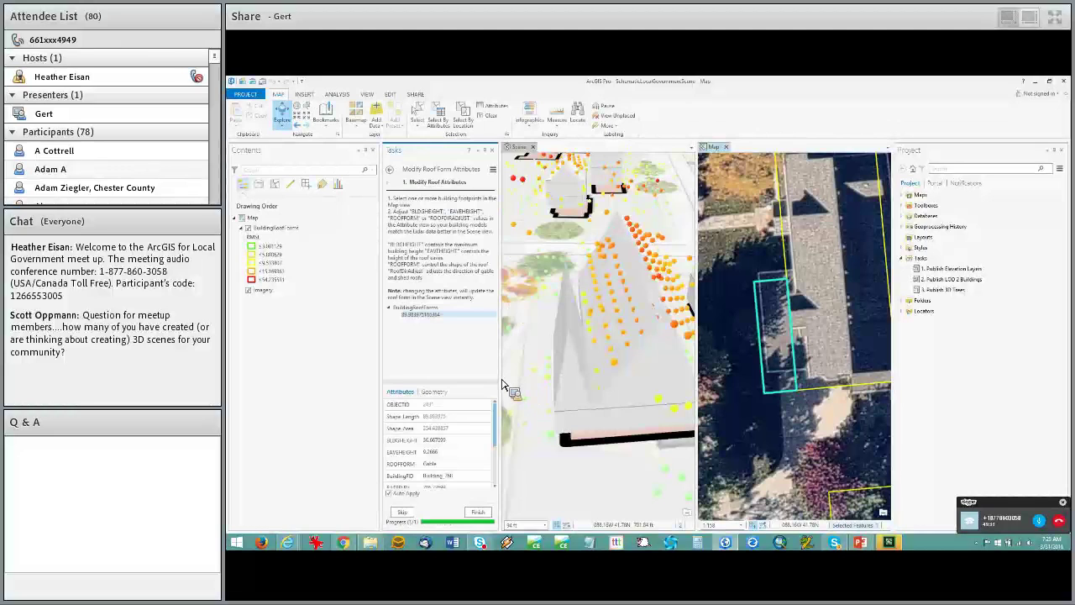
drag(503, 383, 505, 435)
scroll(510, 388, up, 2)
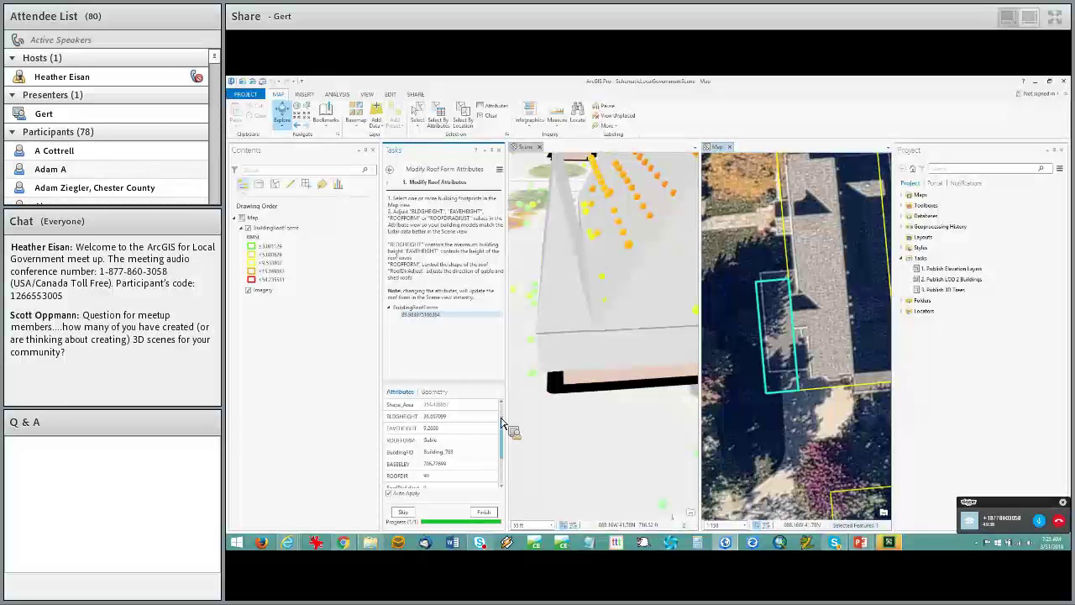
click(493, 441)
click(494, 440)
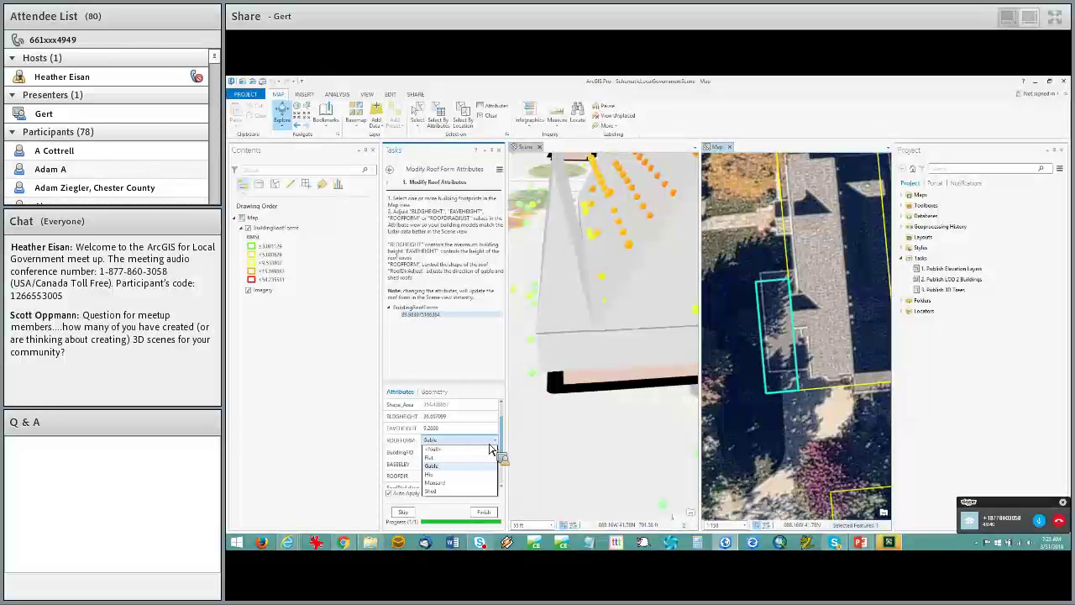
click(438, 493)
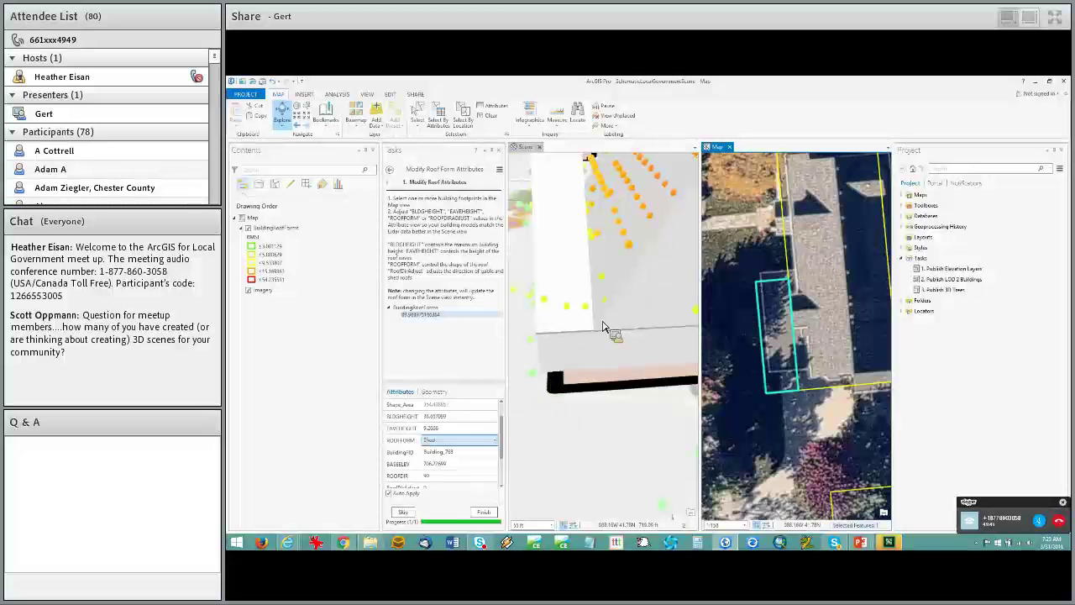
scroll(629, 313, up, 3)
scroll(635, 308, down, 2)
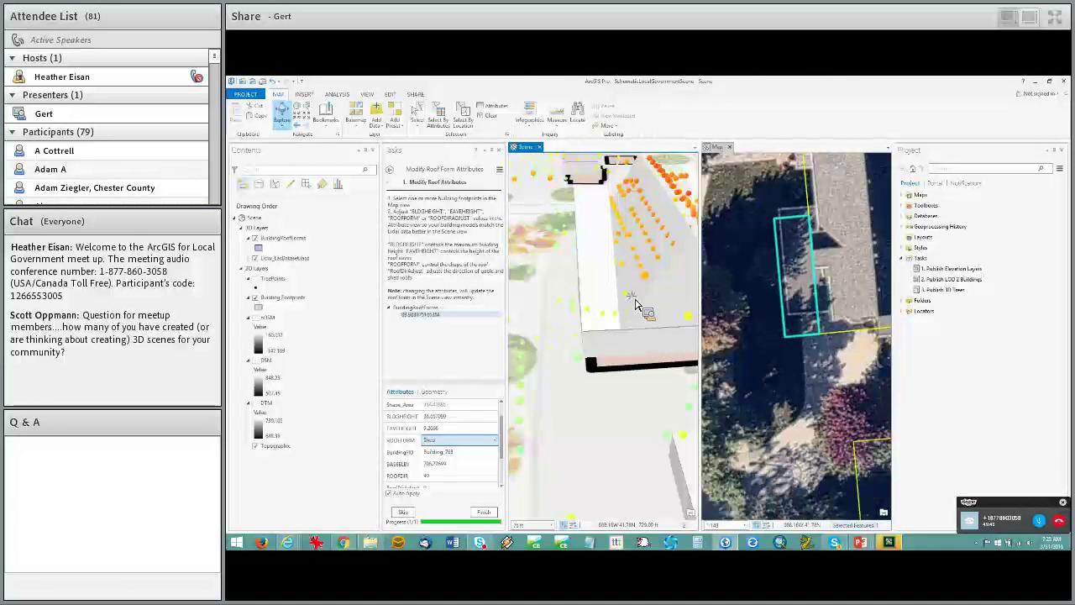
scroll(636, 290, up, 2)
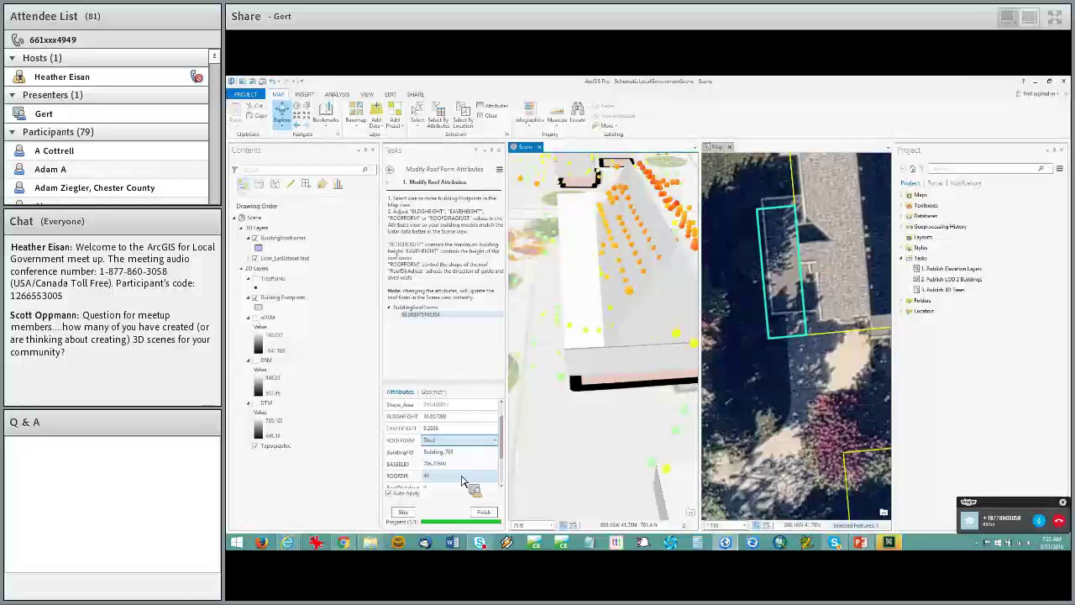
Set the side wing's BLDGHEIGHT attribute to 13.
drag(504, 460, 506, 461)
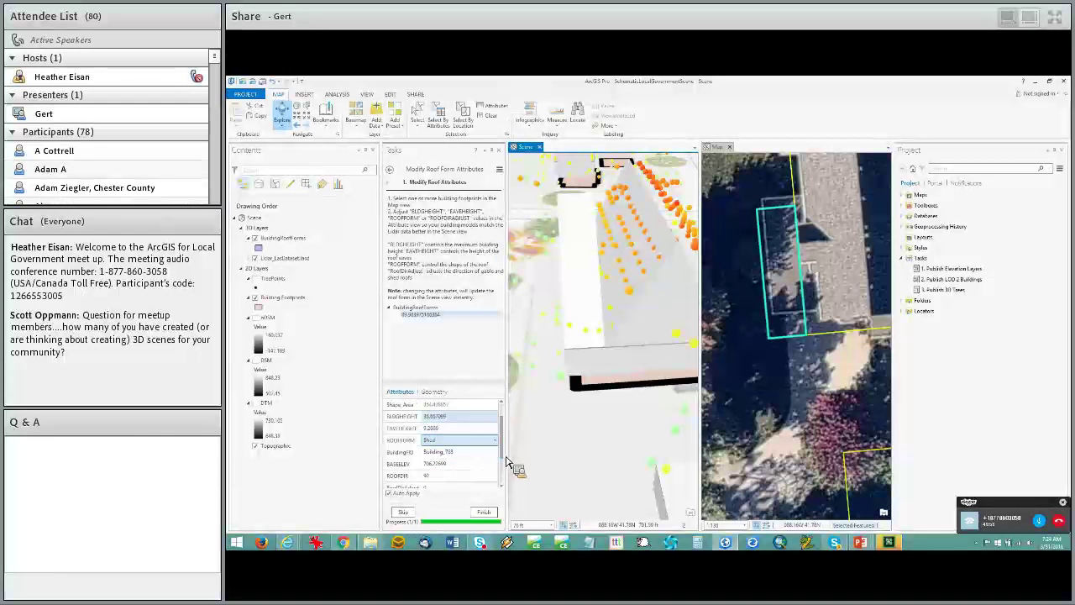
click(448, 420)
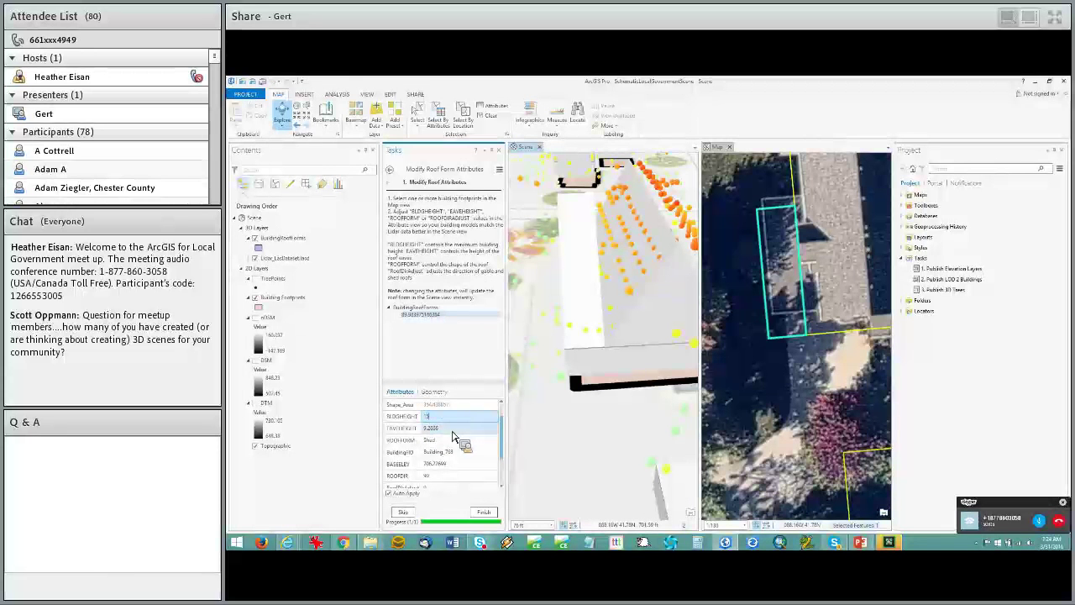
key(Return)
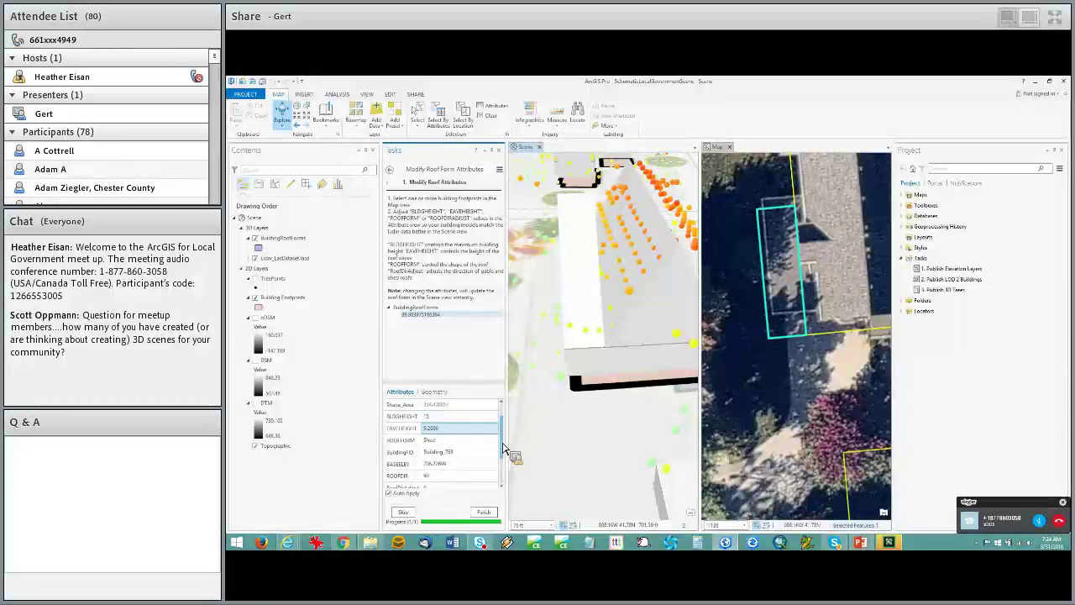
Set the side wing's RoofDirAdjust attribute to 1 and inspect the reoriented shed roof against the lidar points in the scene.
key(Return)
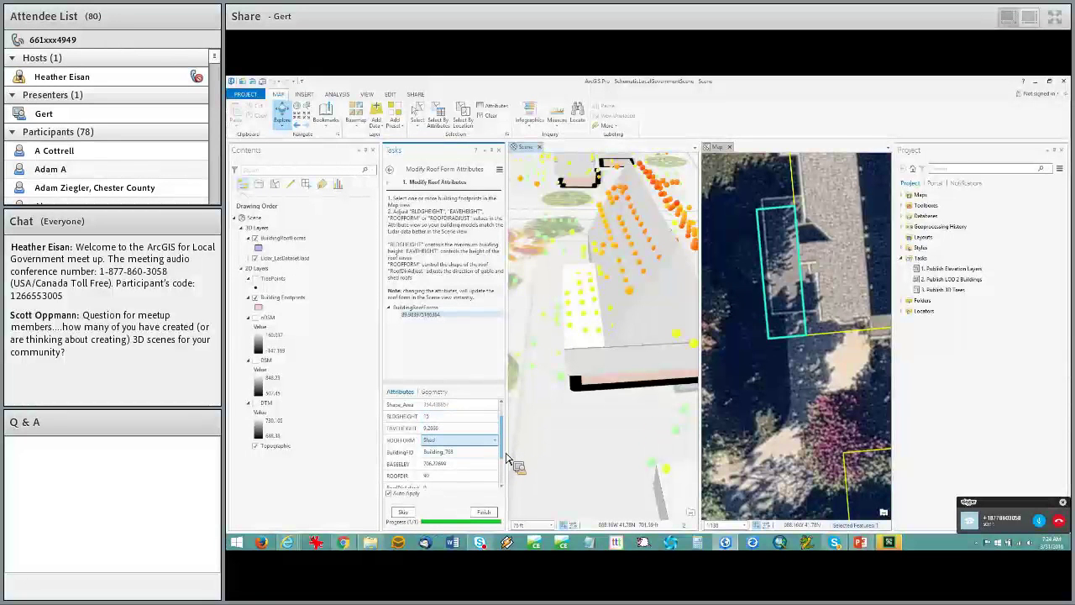
click(477, 486)
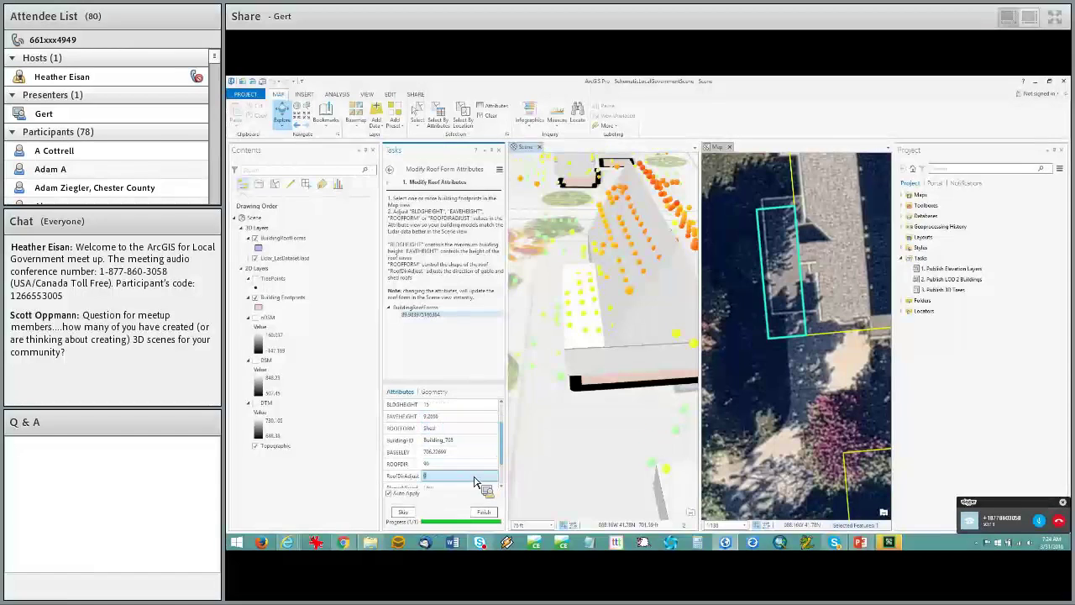
text(1)
key(Up)
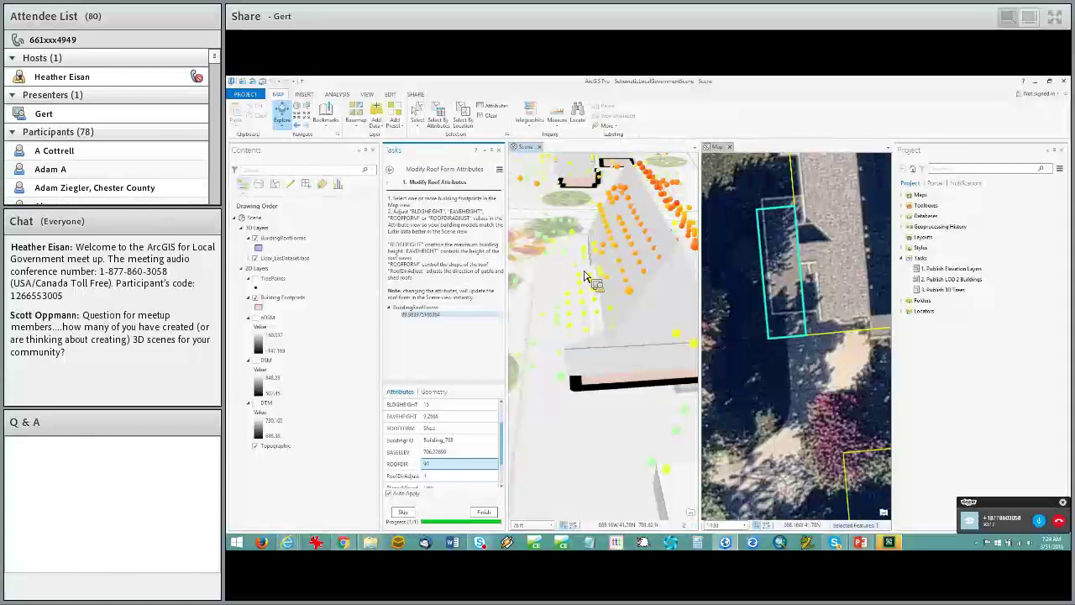
scroll(663, 323, down, 4)
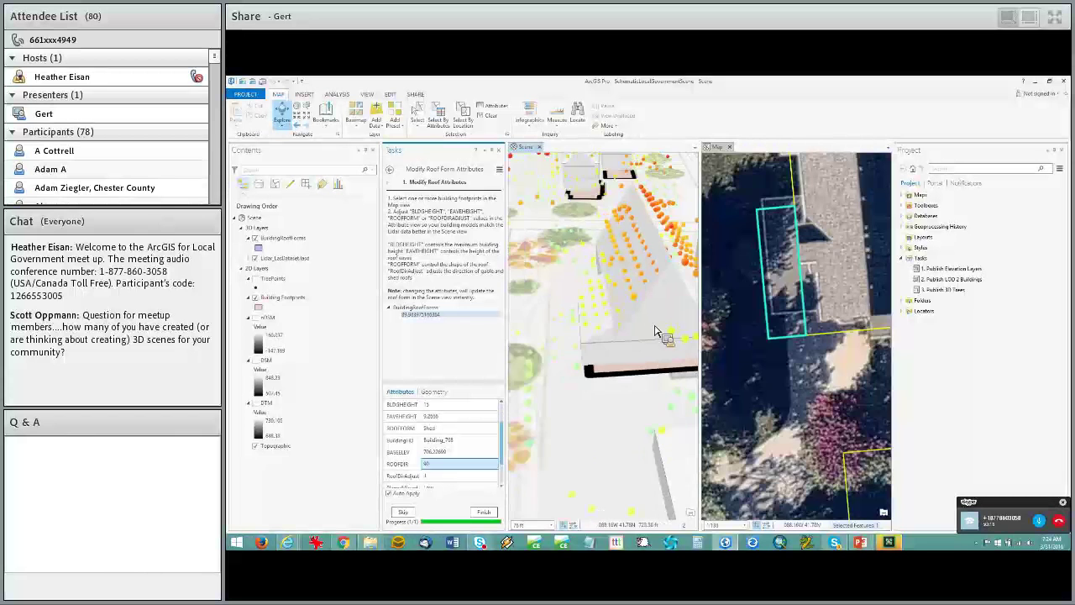
scroll(662, 334, up, 3)
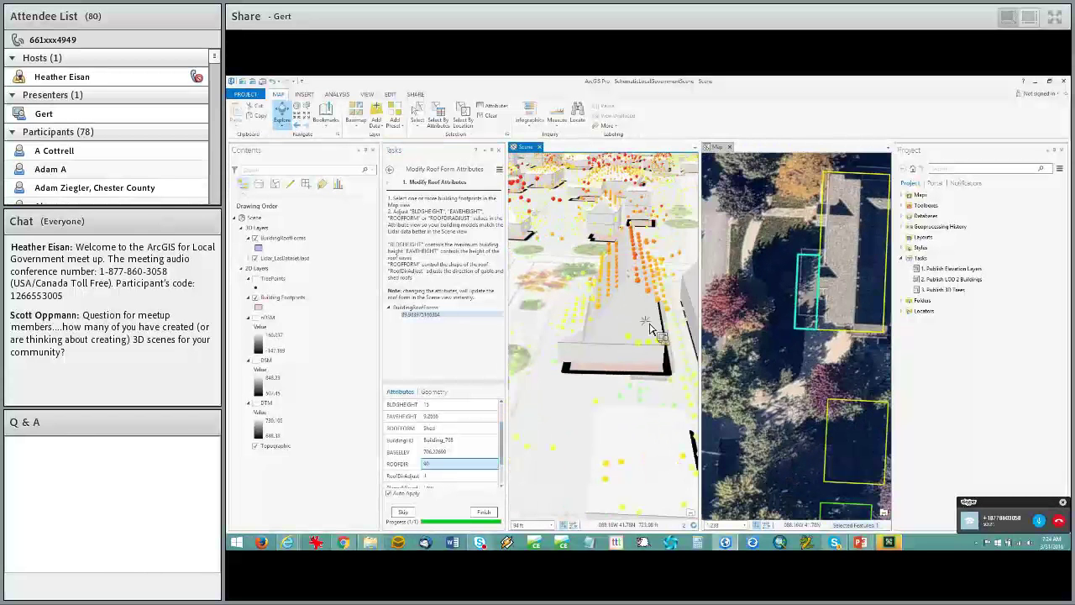
scroll(621, 340, down, 2)
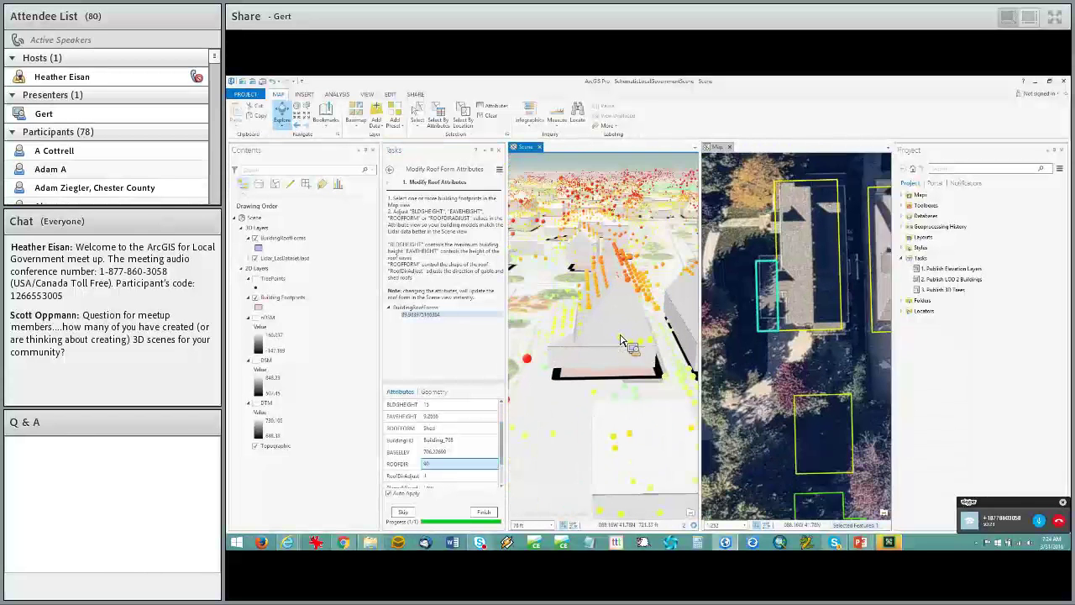
Select the main house footprint in the map and set its EAVEHEIGHT attribute to 20.
click(418, 114)
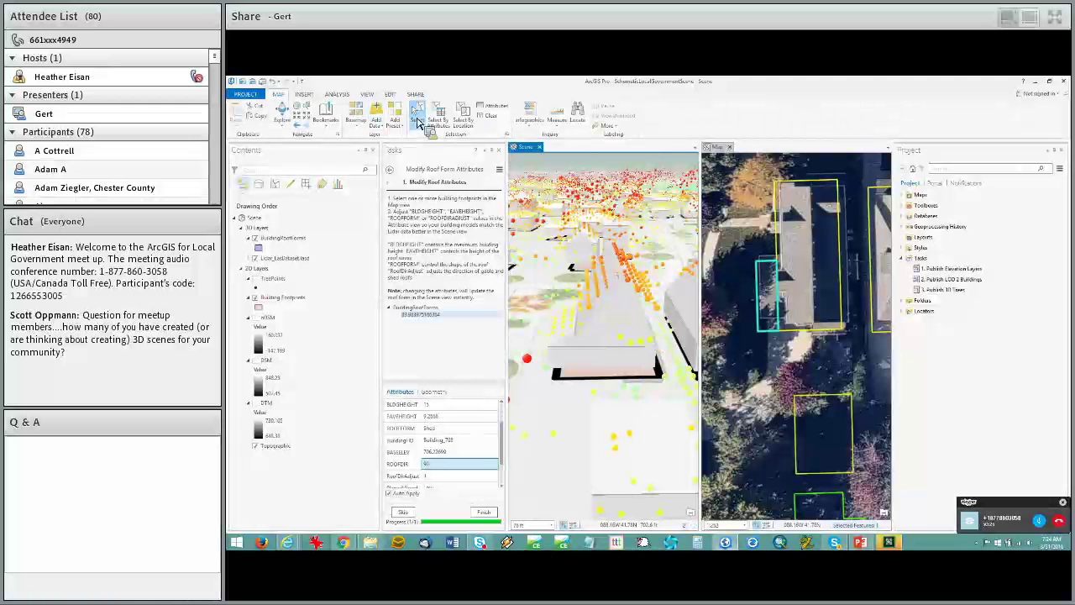
click(831, 287)
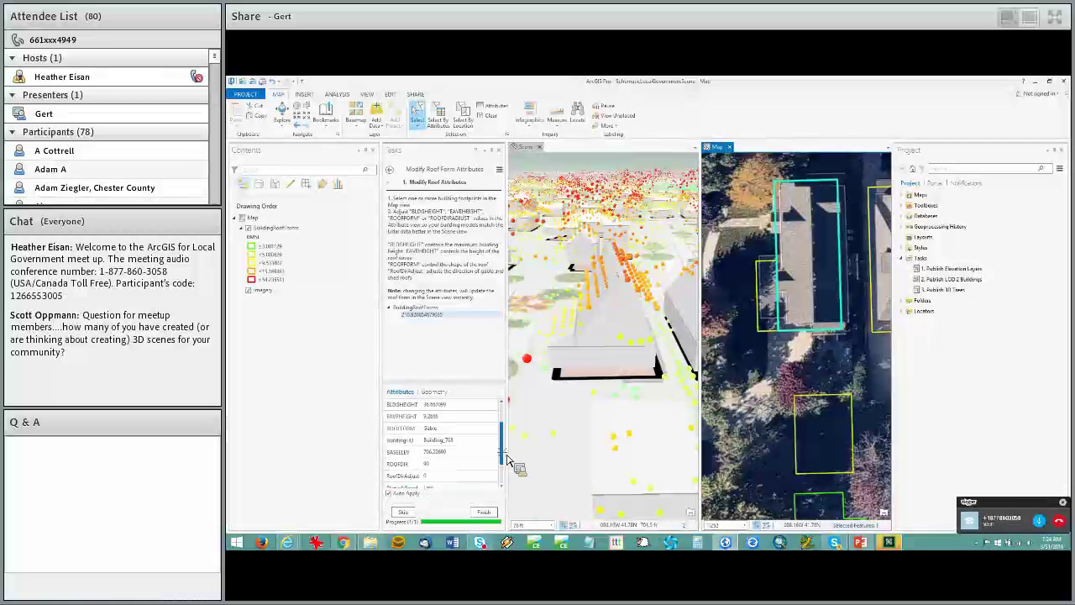
scroll(507, 456, up, 2)
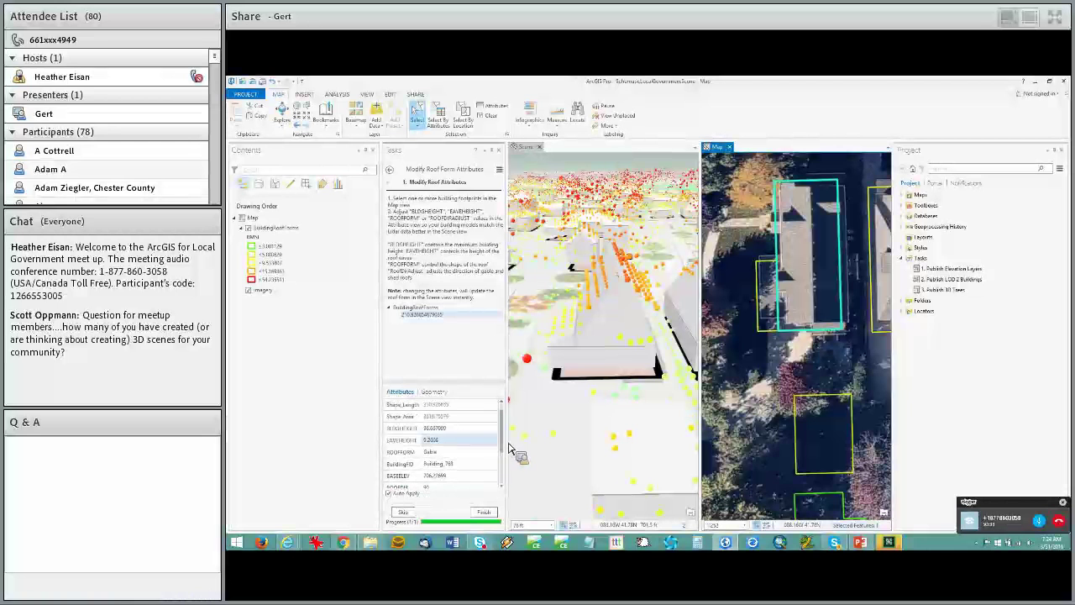
click(468, 442)
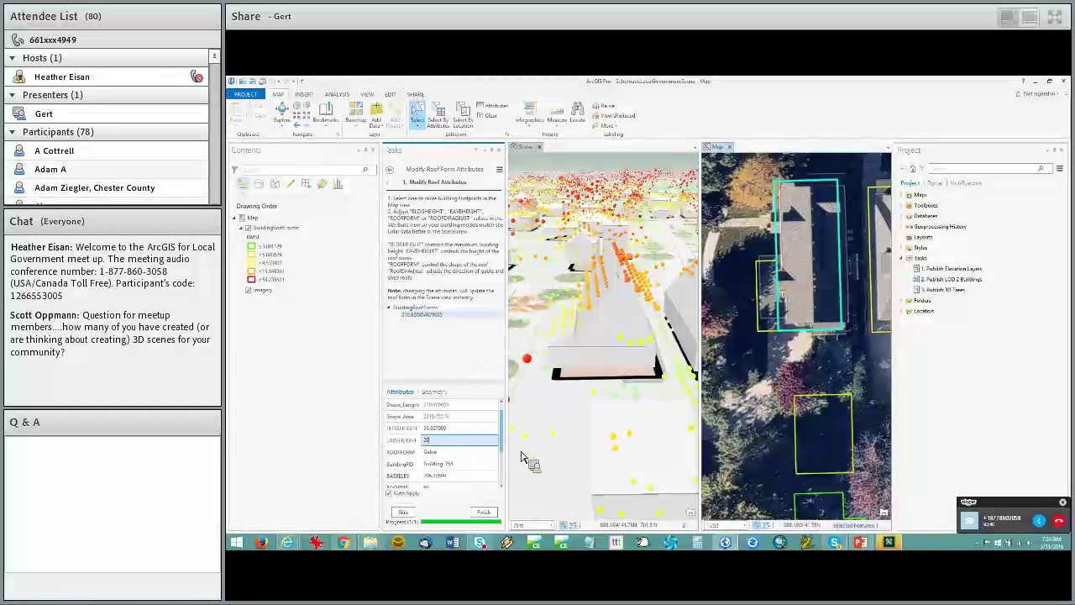
click(473, 459)
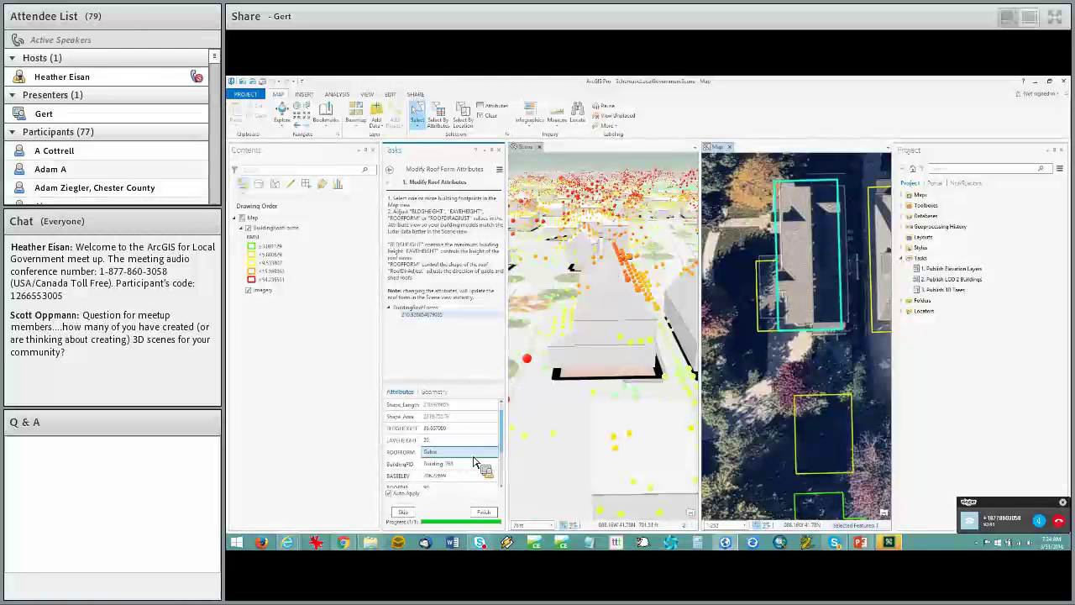
Examine the roof forms of the surrounding neighbourhood in the 3D scene alongside the building footprints in the map.
click(286, 115)
middle_drag(585, 346, 634, 384)
scroll(659, 389, down, 5)
scroll(623, 370, down, 3)
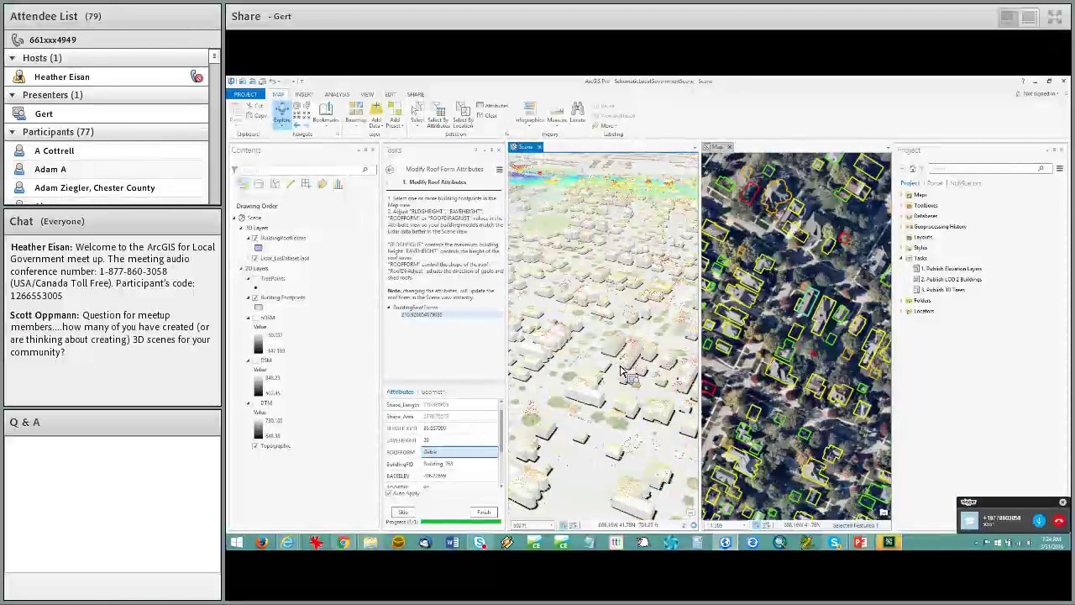
scroll(624, 370, down, 2)
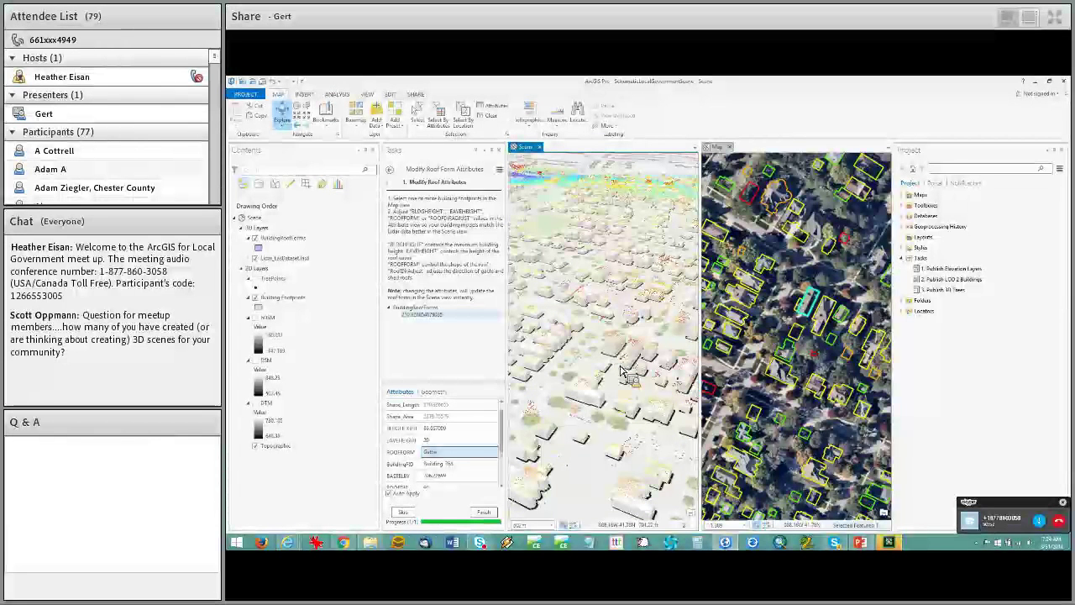
scroll(623, 371, up, 1)
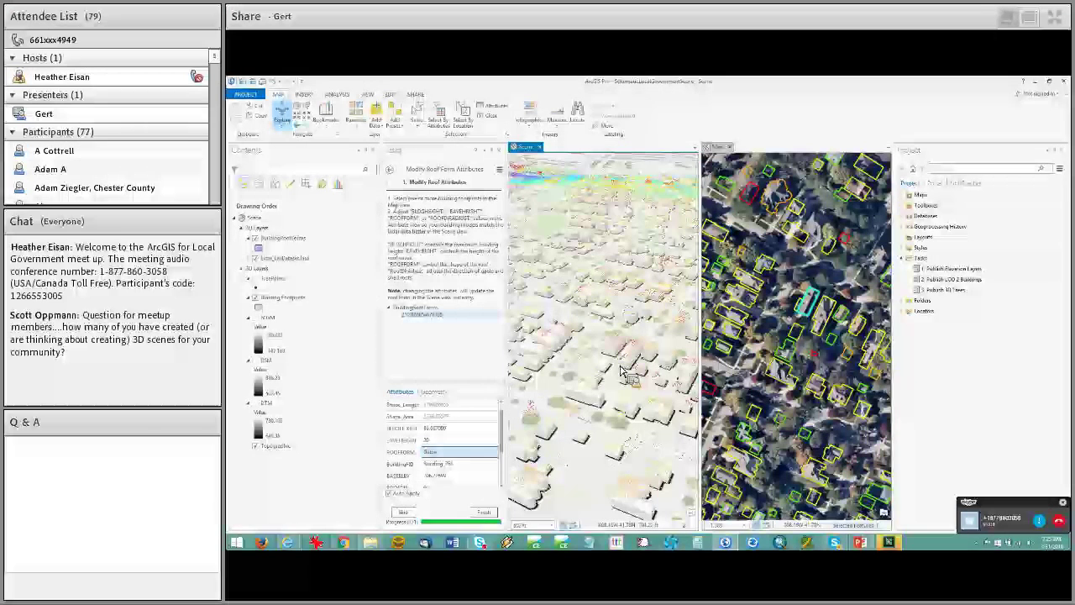
scroll(624, 371, down, 3)
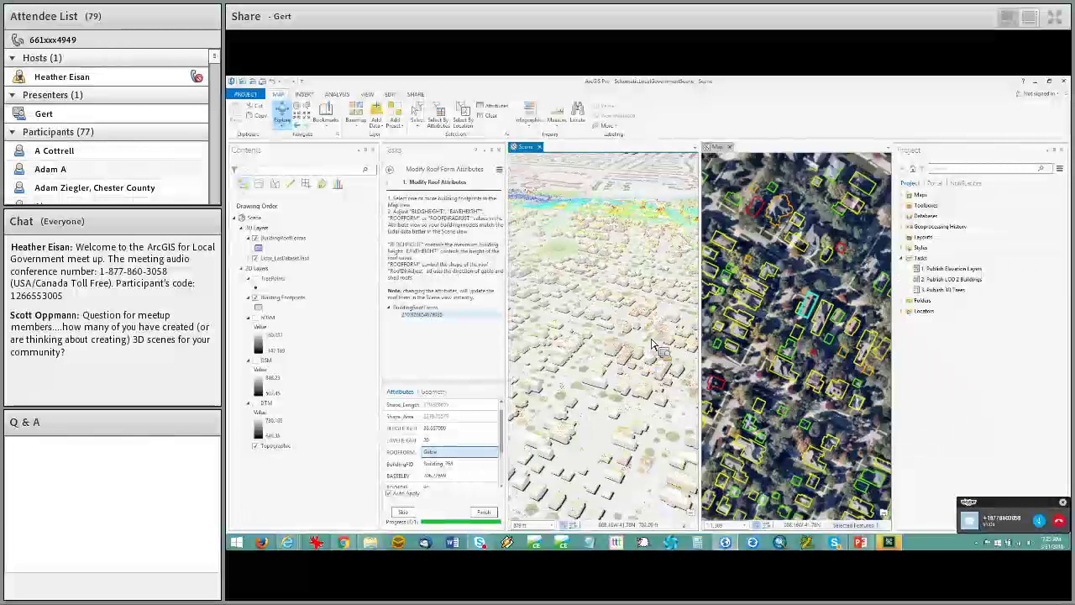
scroll(611, 356, up, 3)
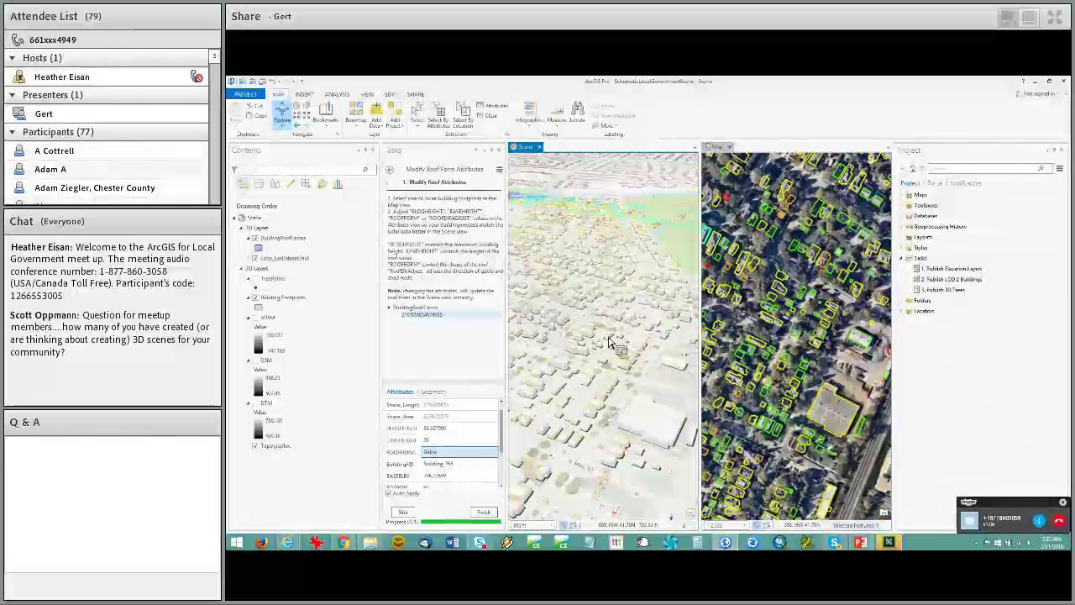
Widen the 3D scene view by narrowing the adjoining map view and task pane.
drag(700, 353, 735, 361)
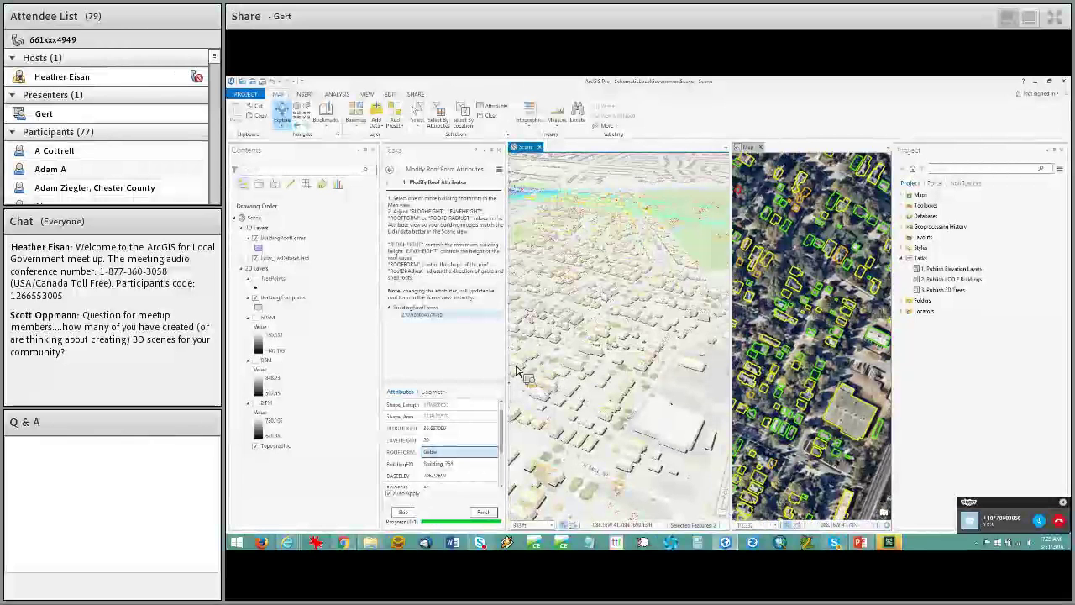
drag(509, 370, 504, 371)
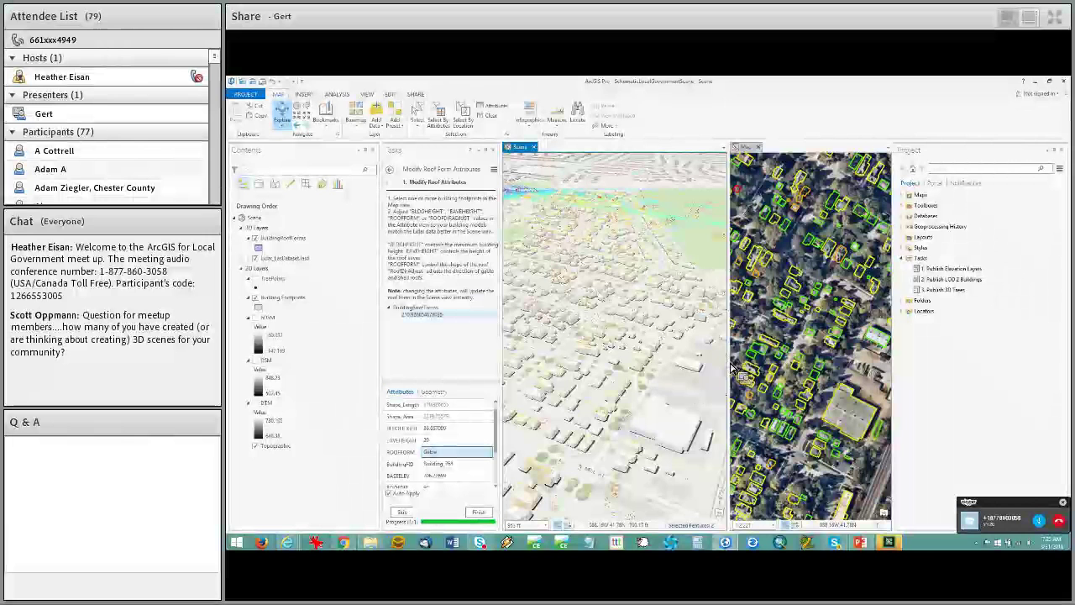
drag(729, 368, 725, 368)
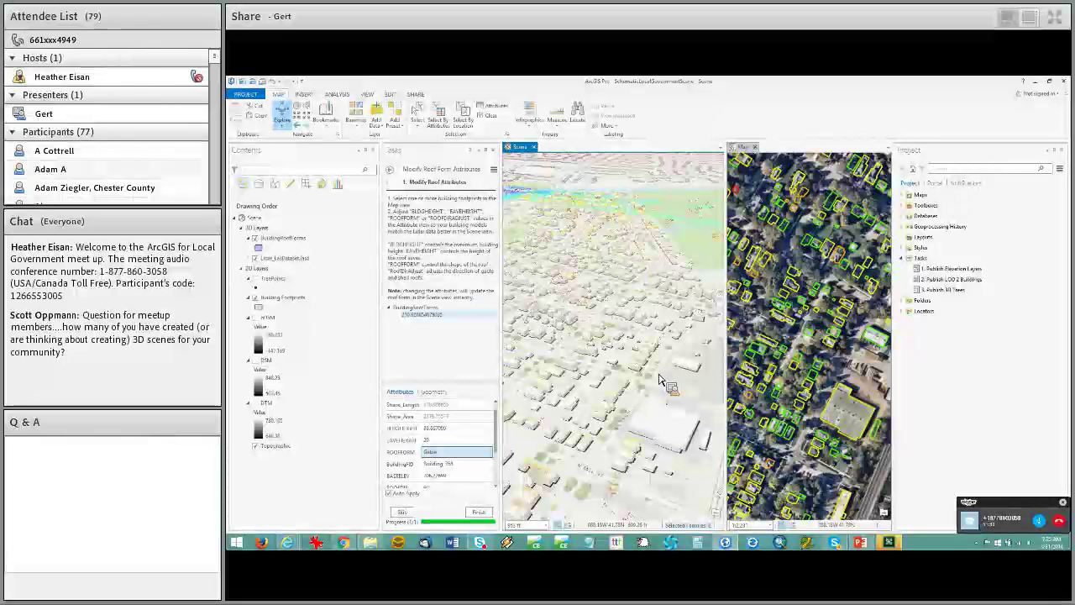
Return to the Publish LOD 2 Buildings task list and switch to the Schematic Scene ArcGIS Workflow slide in PowerPoint.
click(390, 173)
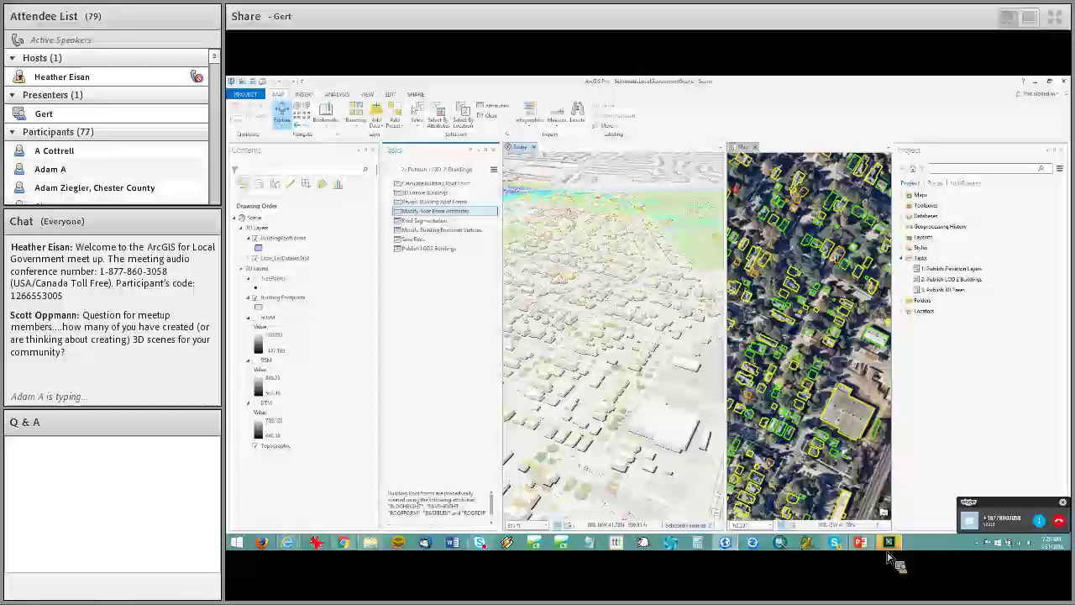
mouse_move(920, 546)
click(909, 510)
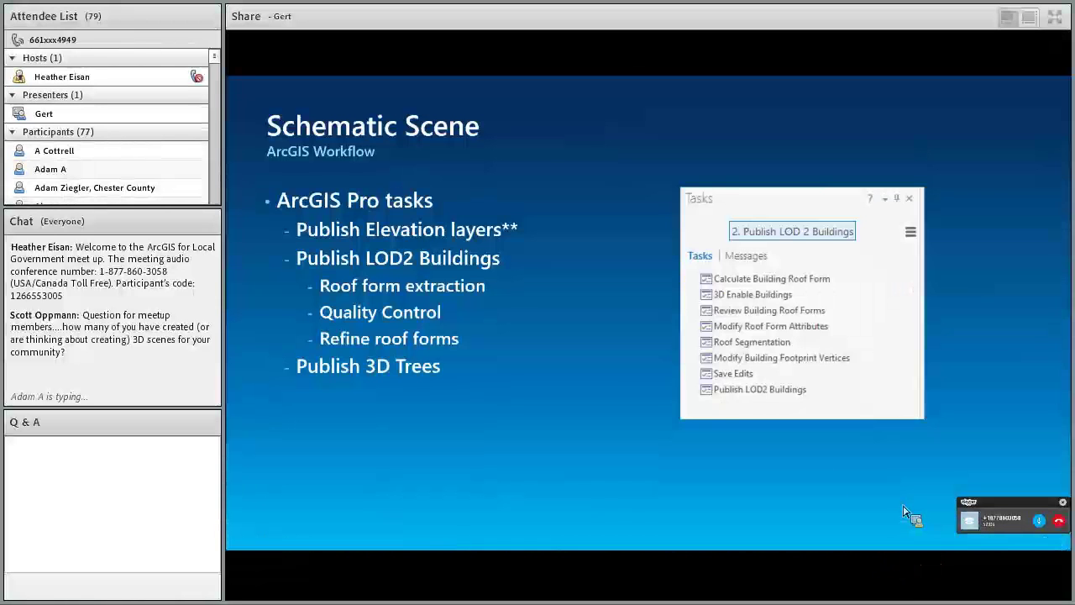